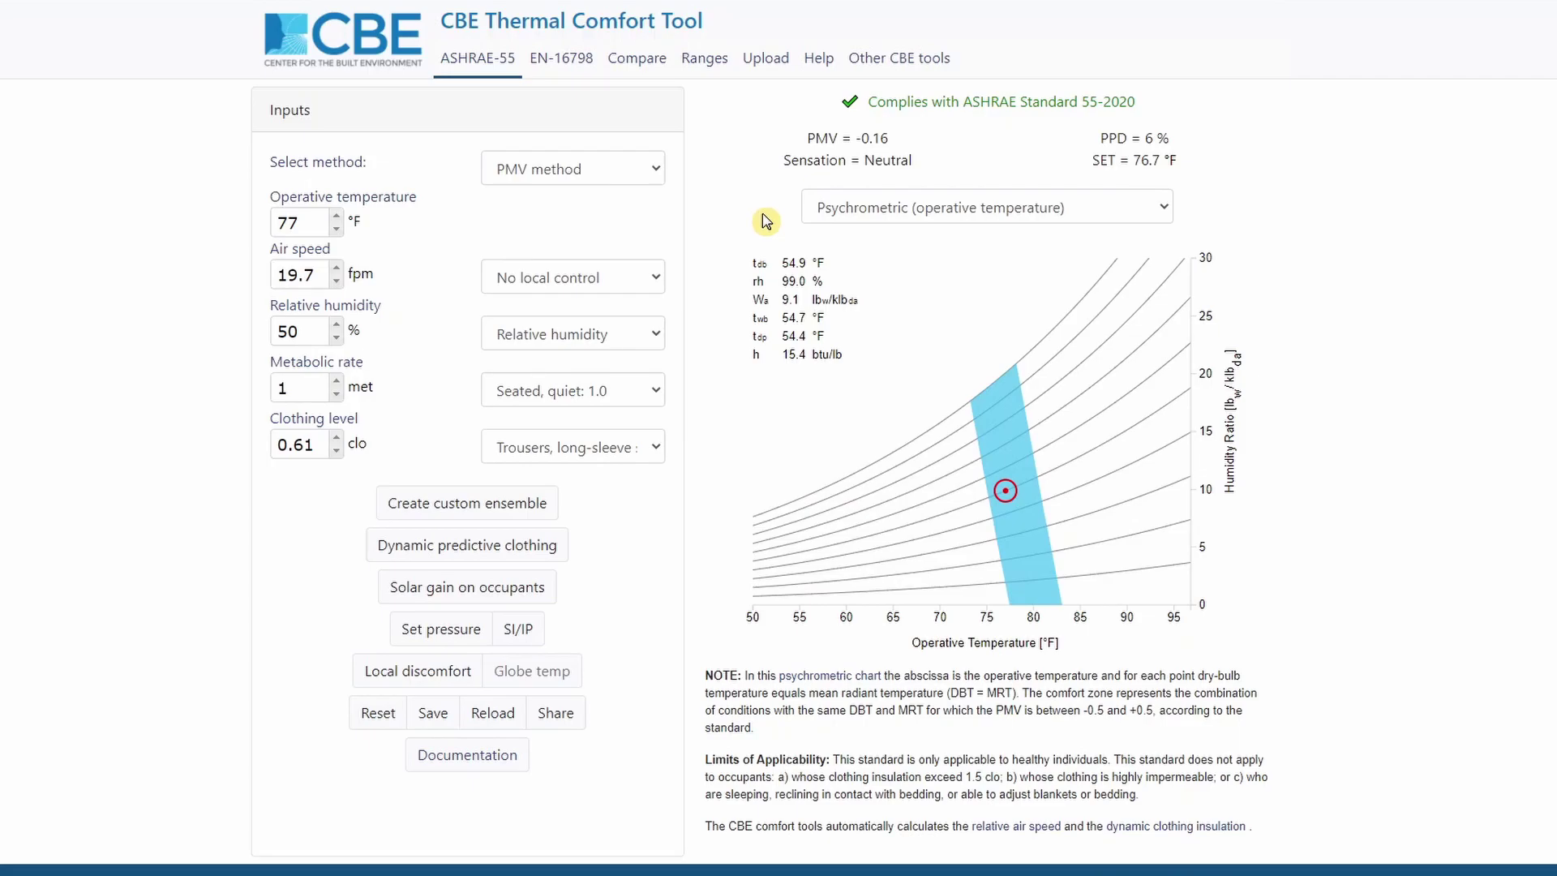
# Switch to the EN-16798 standard, showing PMV -0.16 and PPD 6 %
pyautogui.click(568, 71)
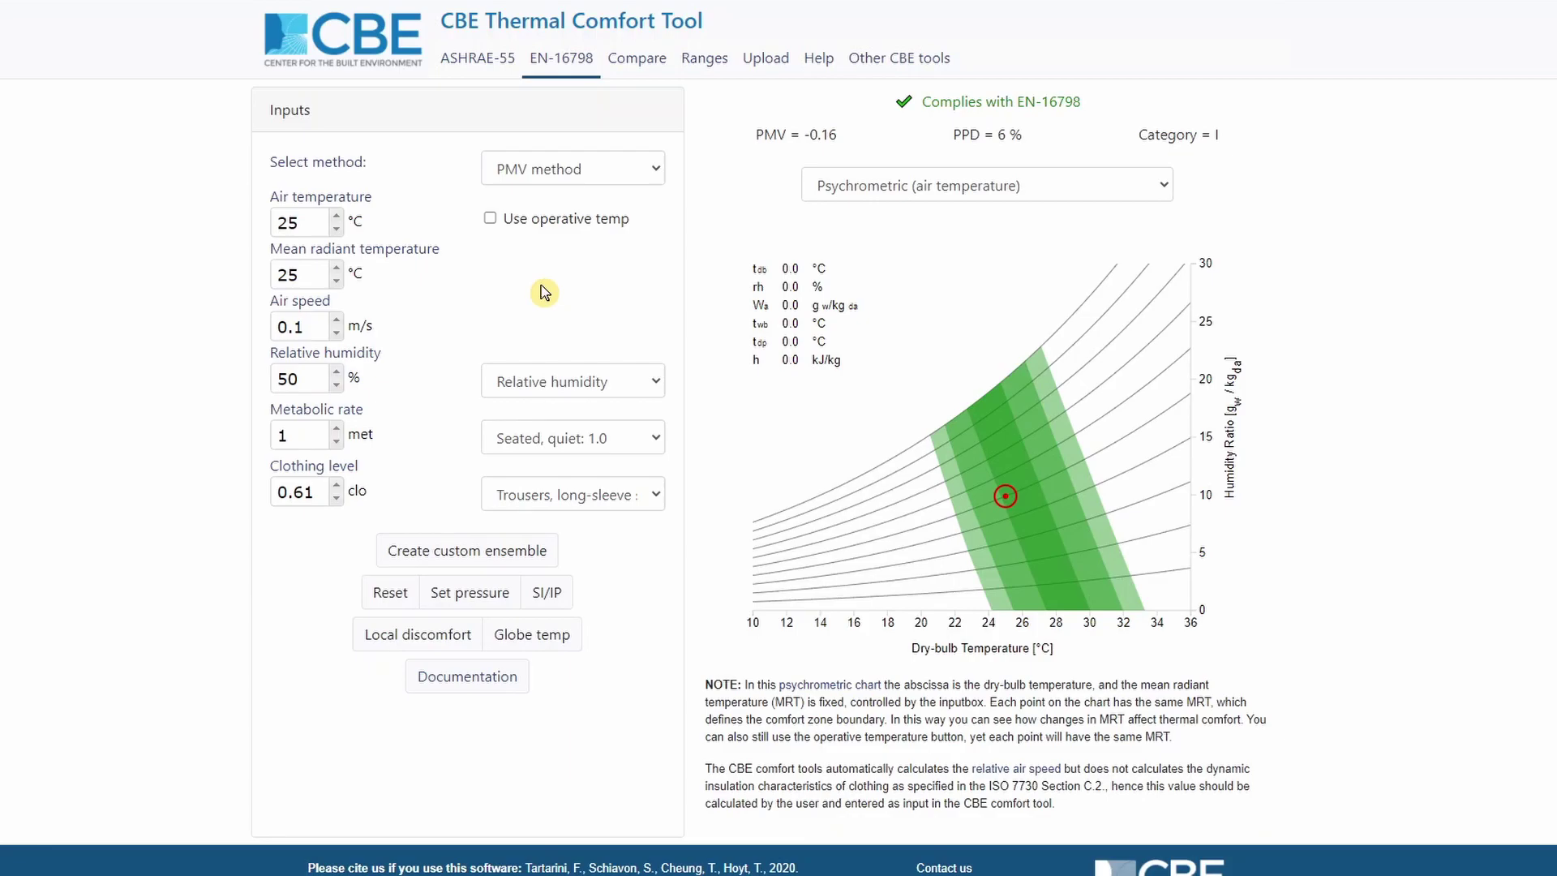
# Open the Compare view and add a second condition set #2 alongside #1
pyautogui.click(656, 70)
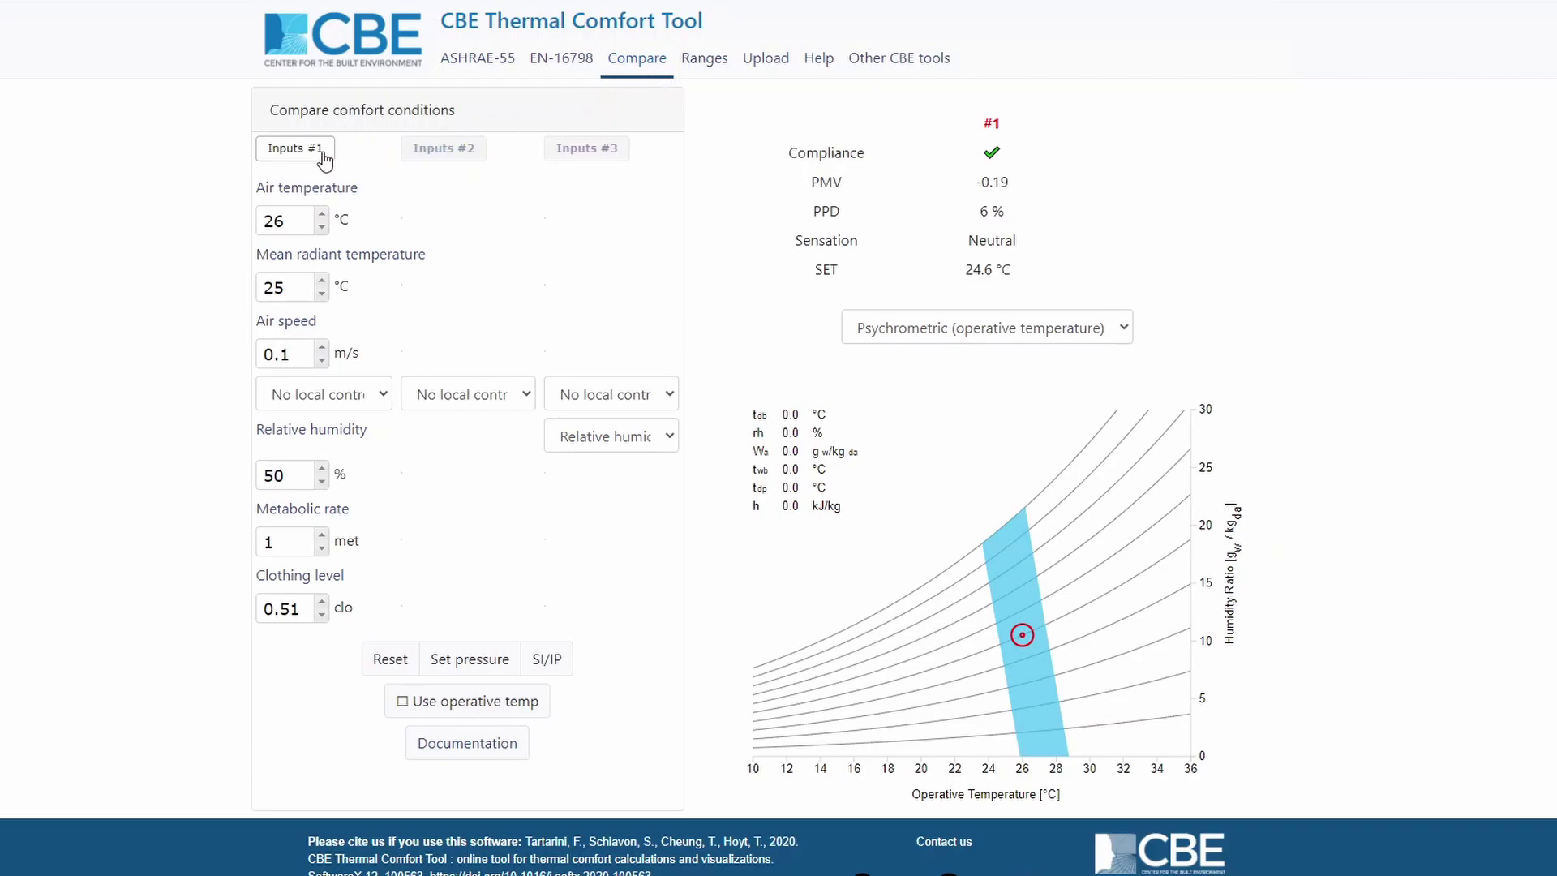
pyautogui.click(459, 159)
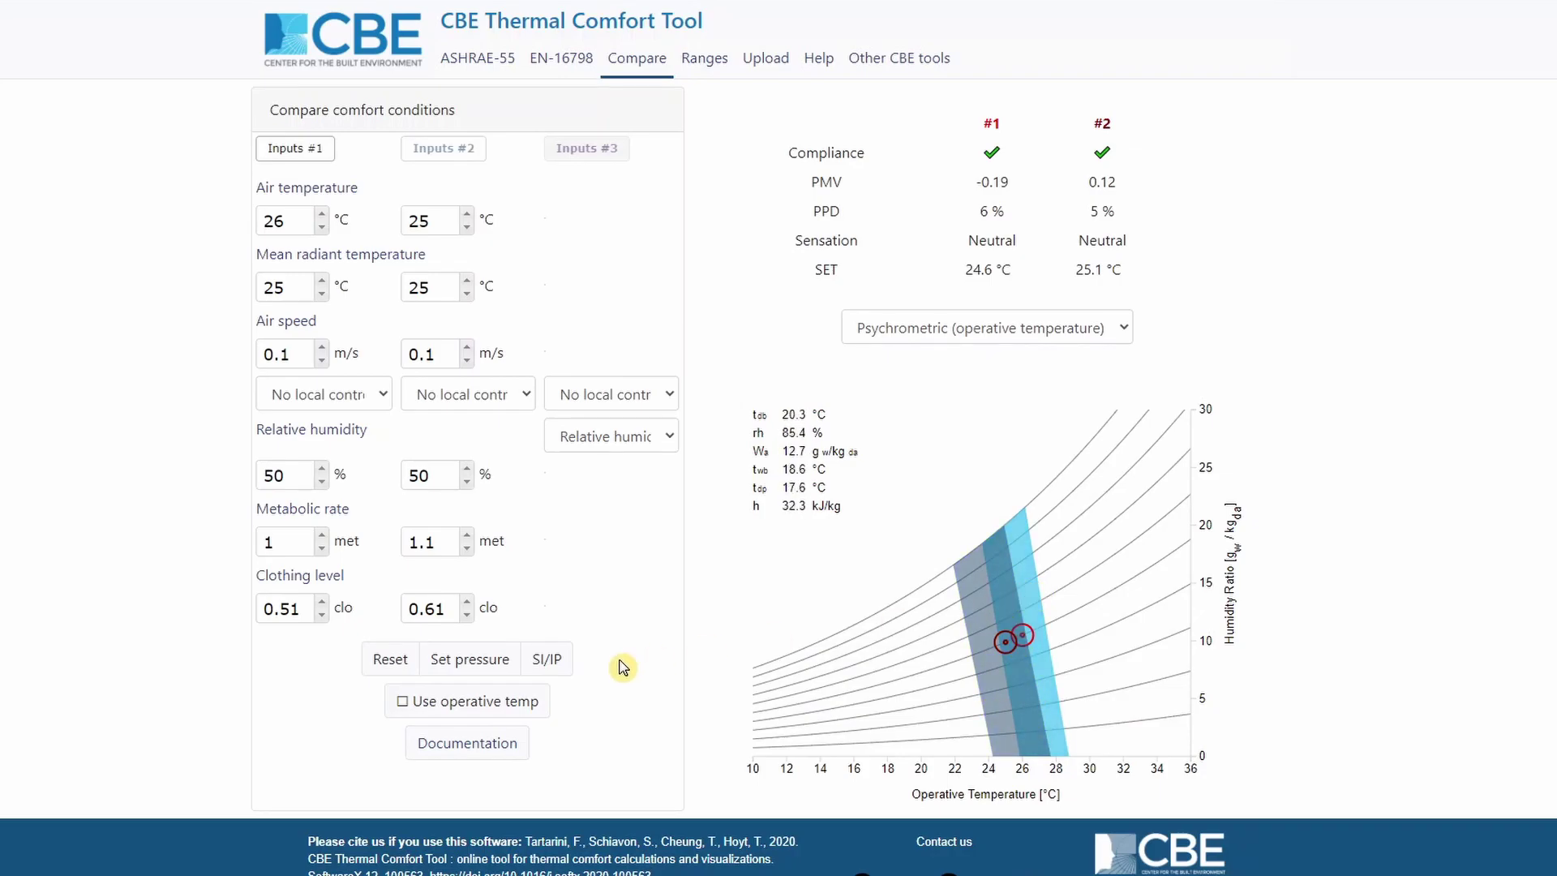
# Switch values to IP units and set the #1 air temperature to 77 °F
pyautogui.click(561, 672)
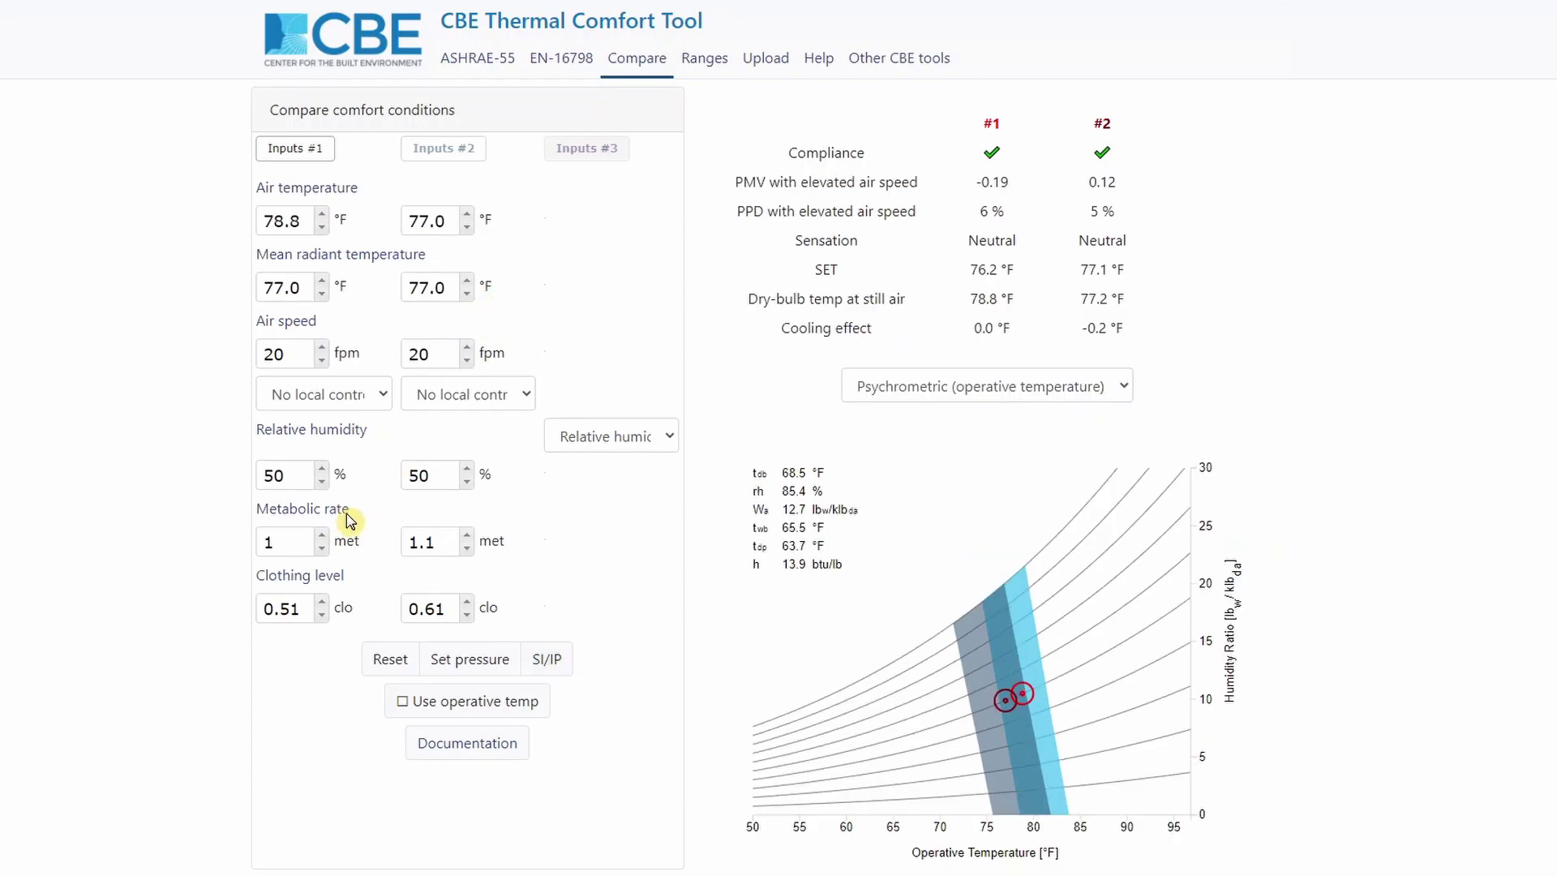
pyautogui.doubleClick(283, 221)
pyautogui.press('BackSpace')
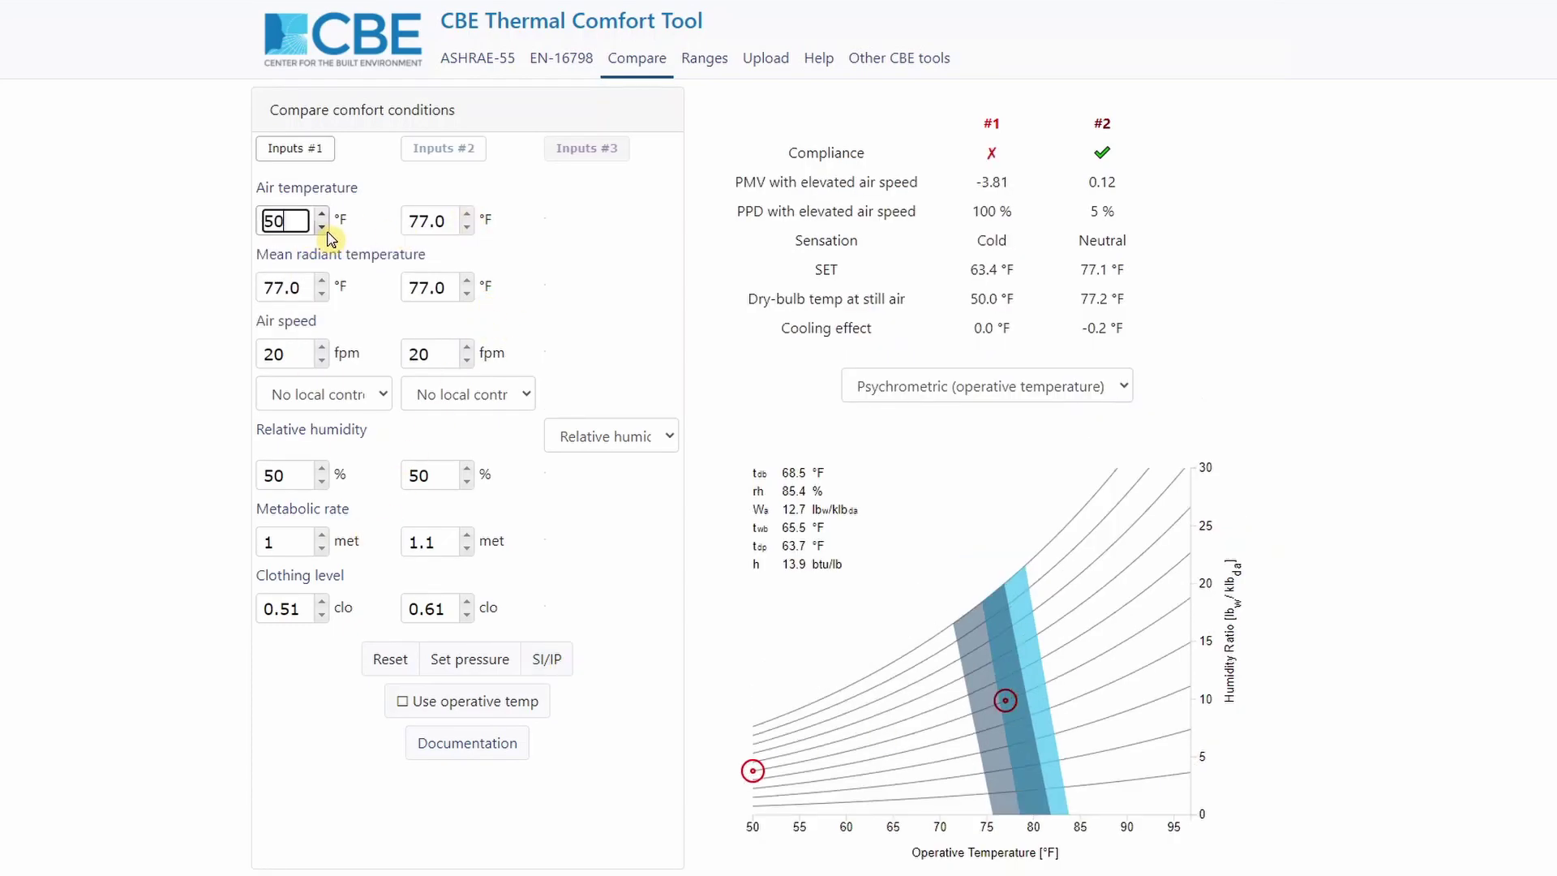
pyautogui.doubleClick(275, 221)
pyautogui.write('77')
pyautogui.click(288, 288)
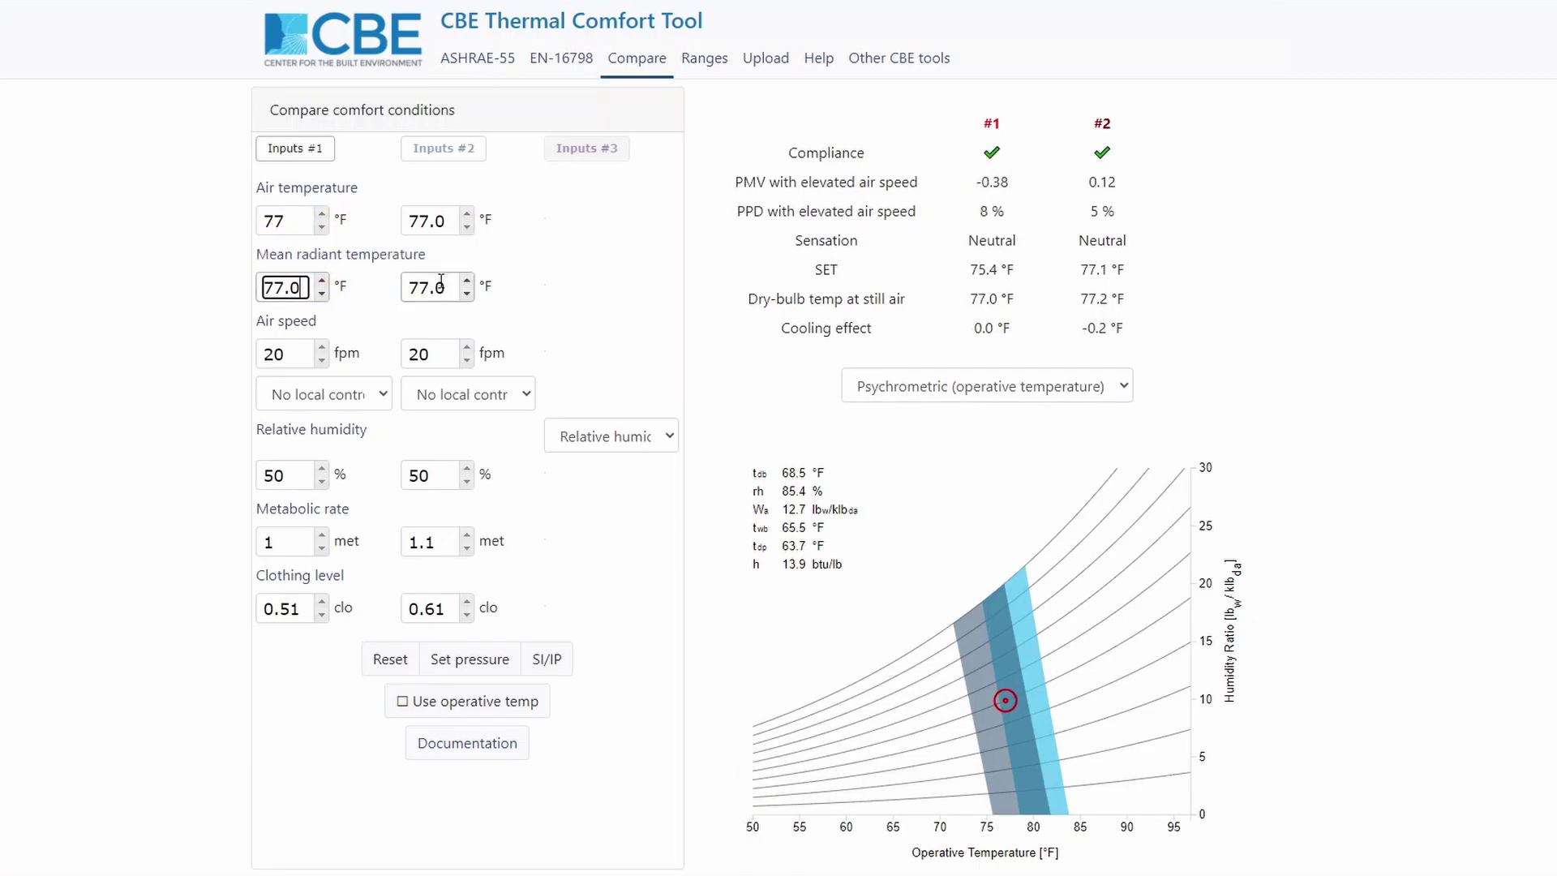
# Set the #2 air speed to 40 fpm
pyautogui.moveTo(310, 351)
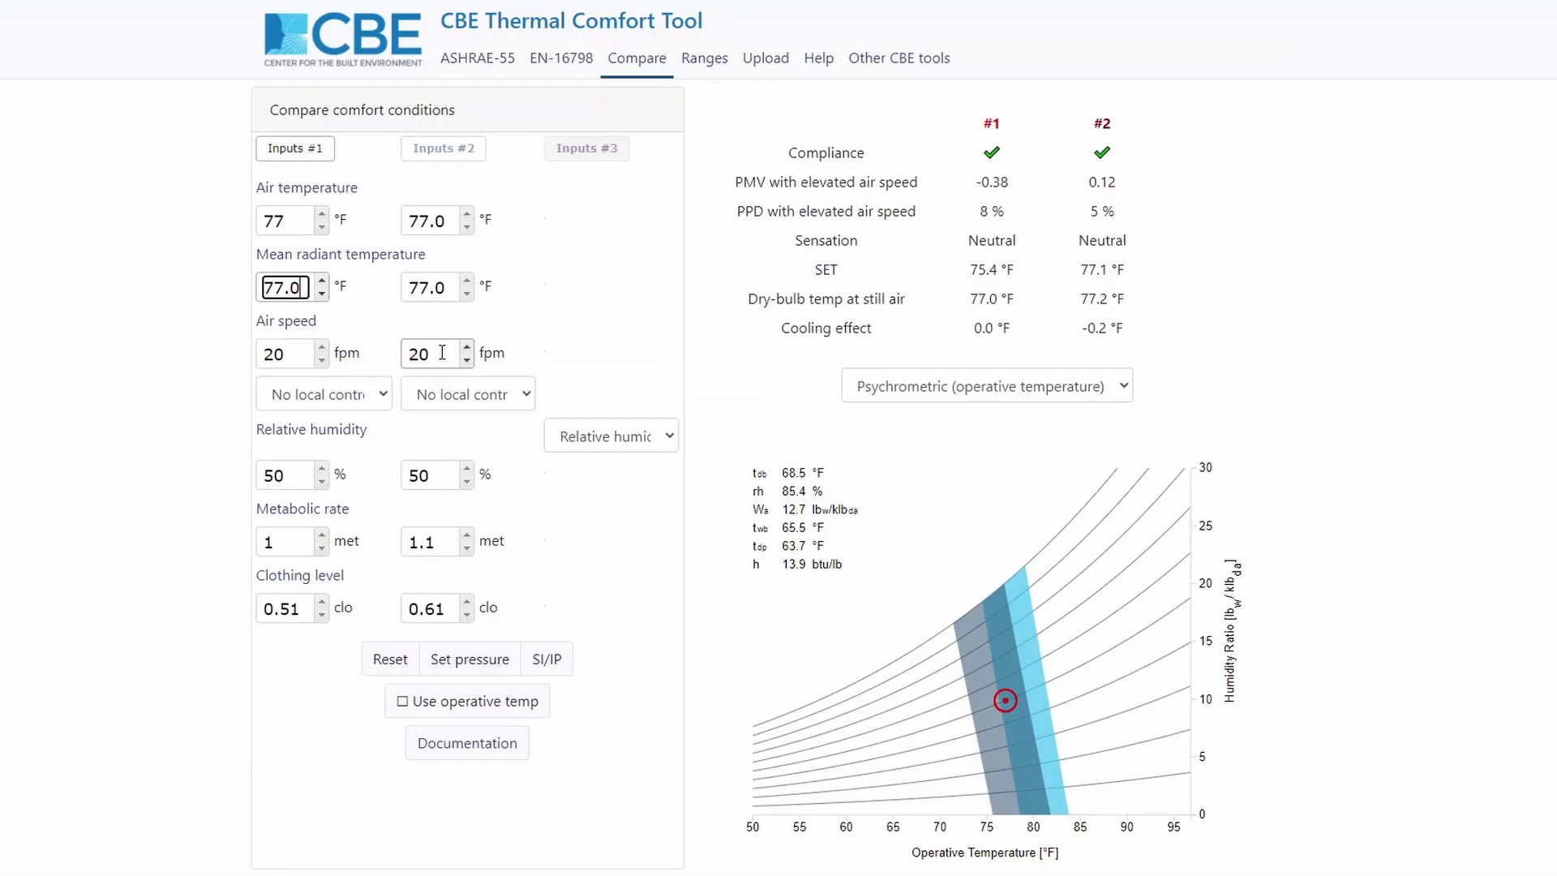
pyautogui.doubleClick(394, 353)
pyautogui.write('40')
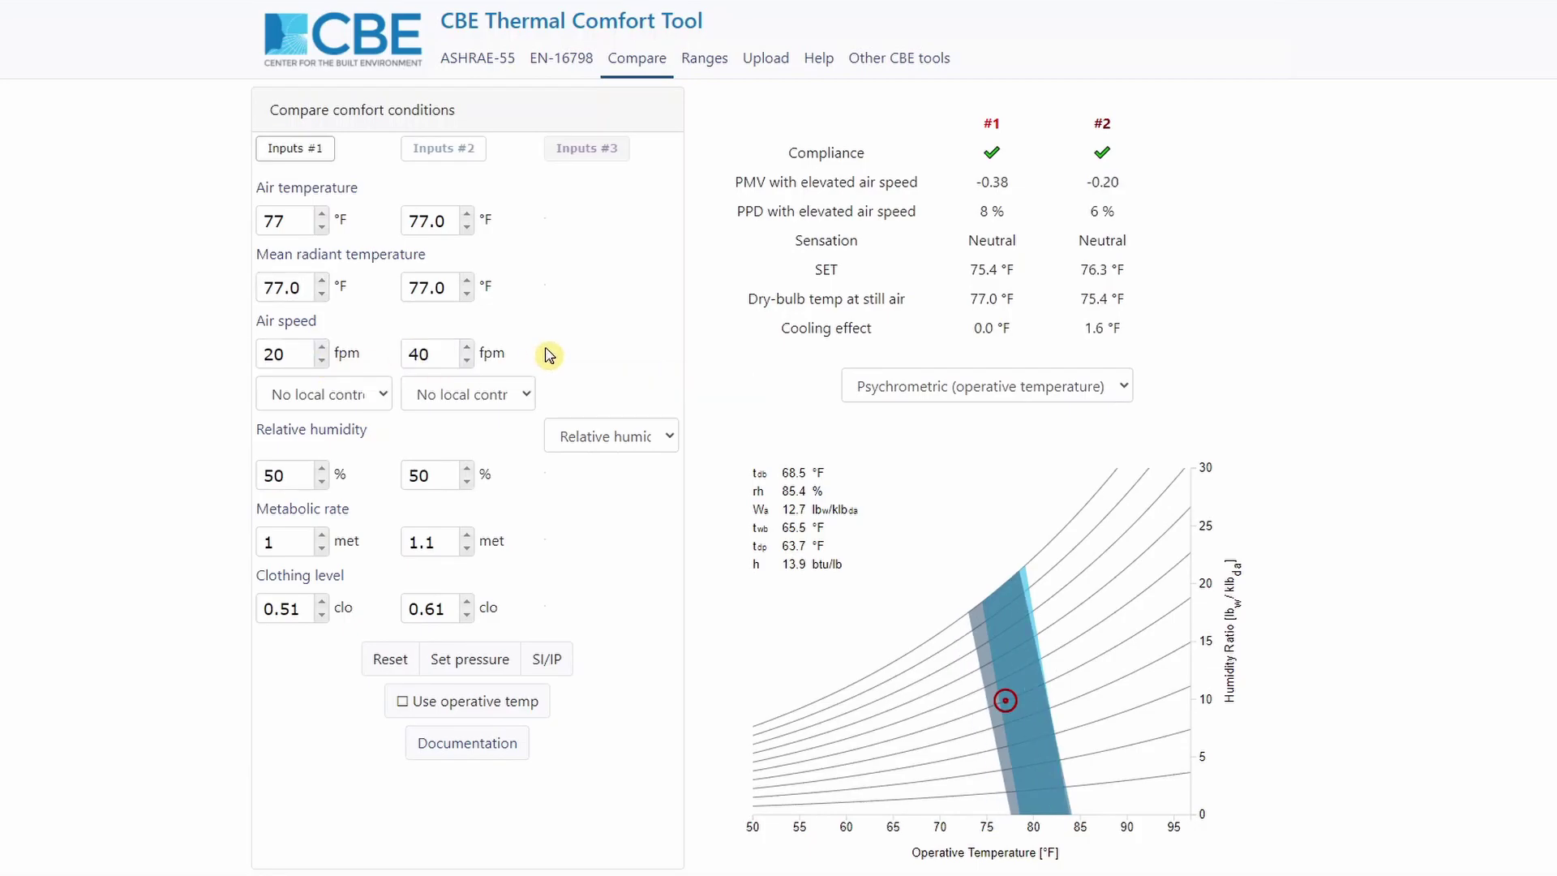
pyautogui.click(307, 542)
# Set condition #1 metabolic rate to 1.1 met and clothing level to 0.61 clo
pyautogui.write('.1')
pyautogui.click(283, 608)
pyautogui.write('6')
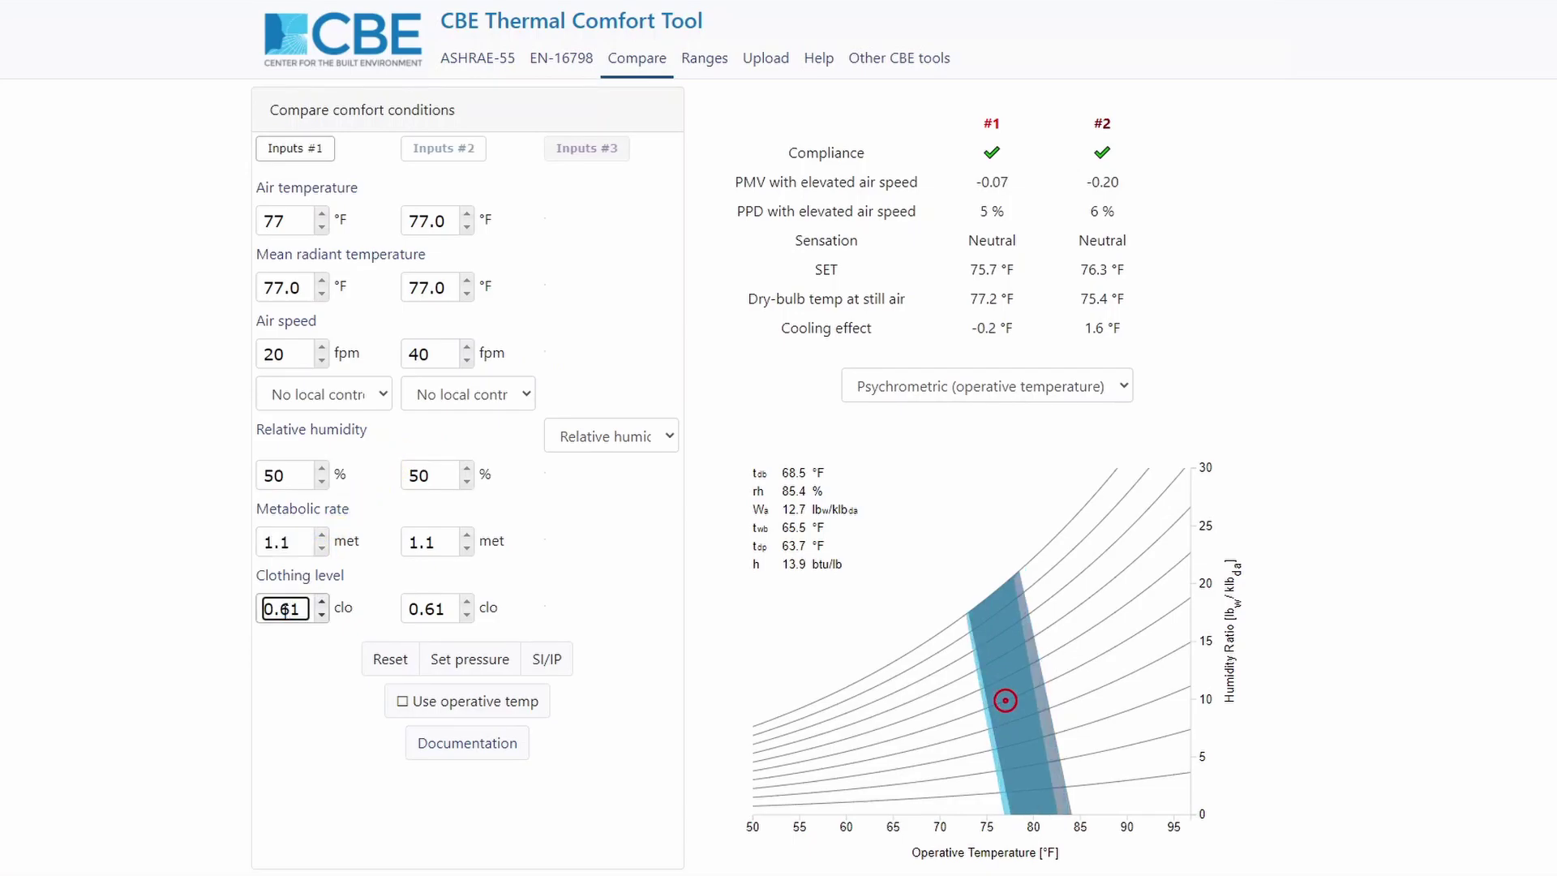
pyautogui.click(300, 676)
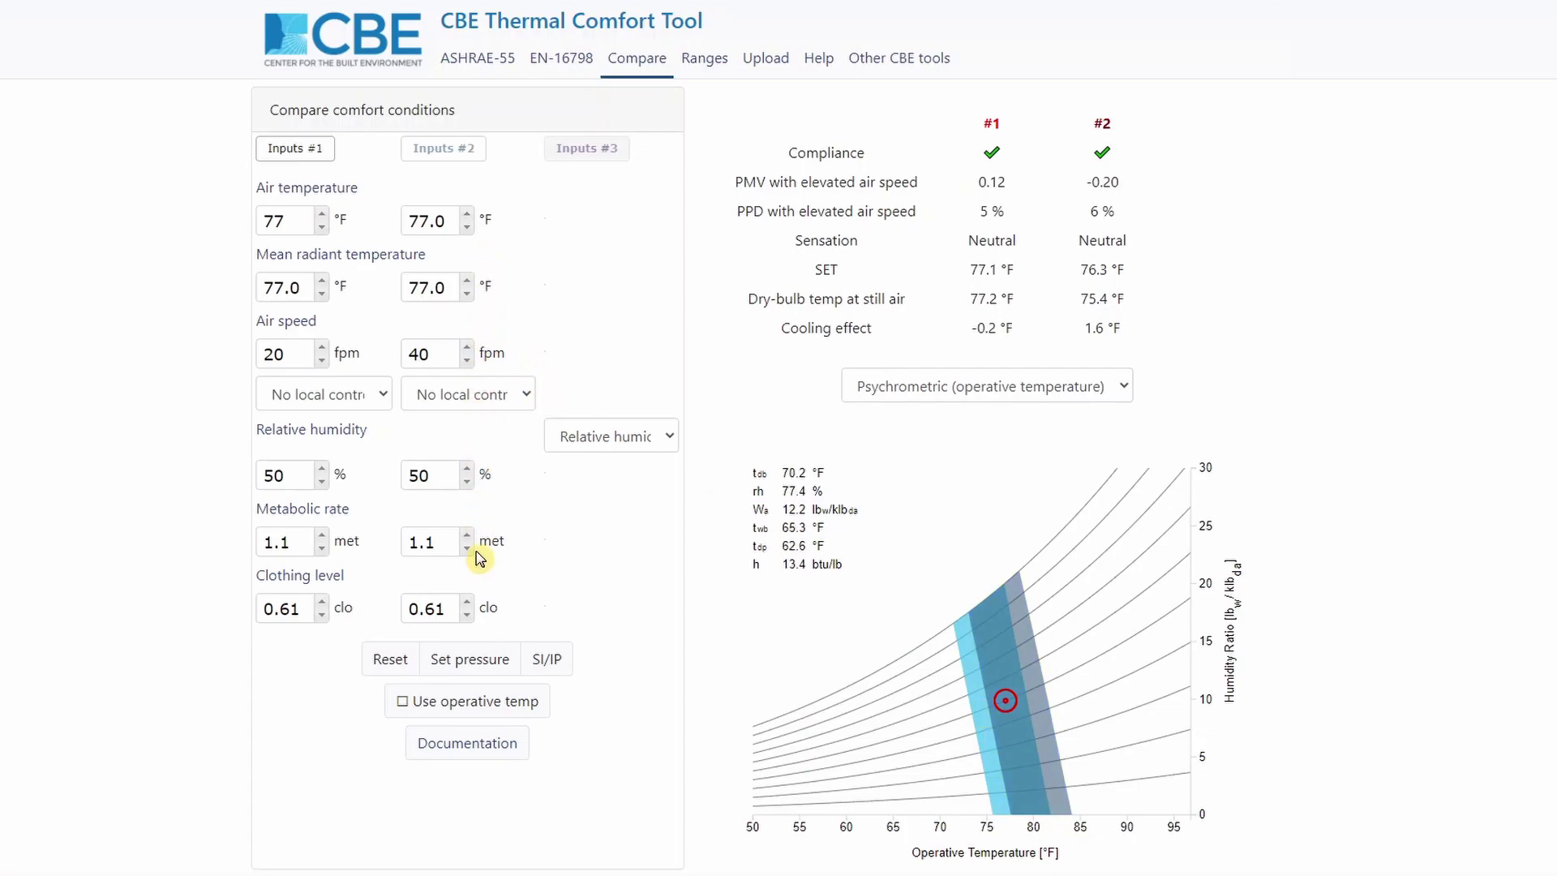
pyautogui.click(446, 475)
pyautogui.click(446, 356)
# Raise the #2 air speed to 60 fpm and add a third condition set #3
pyautogui.click(994, 712)
pyautogui.press('Up')
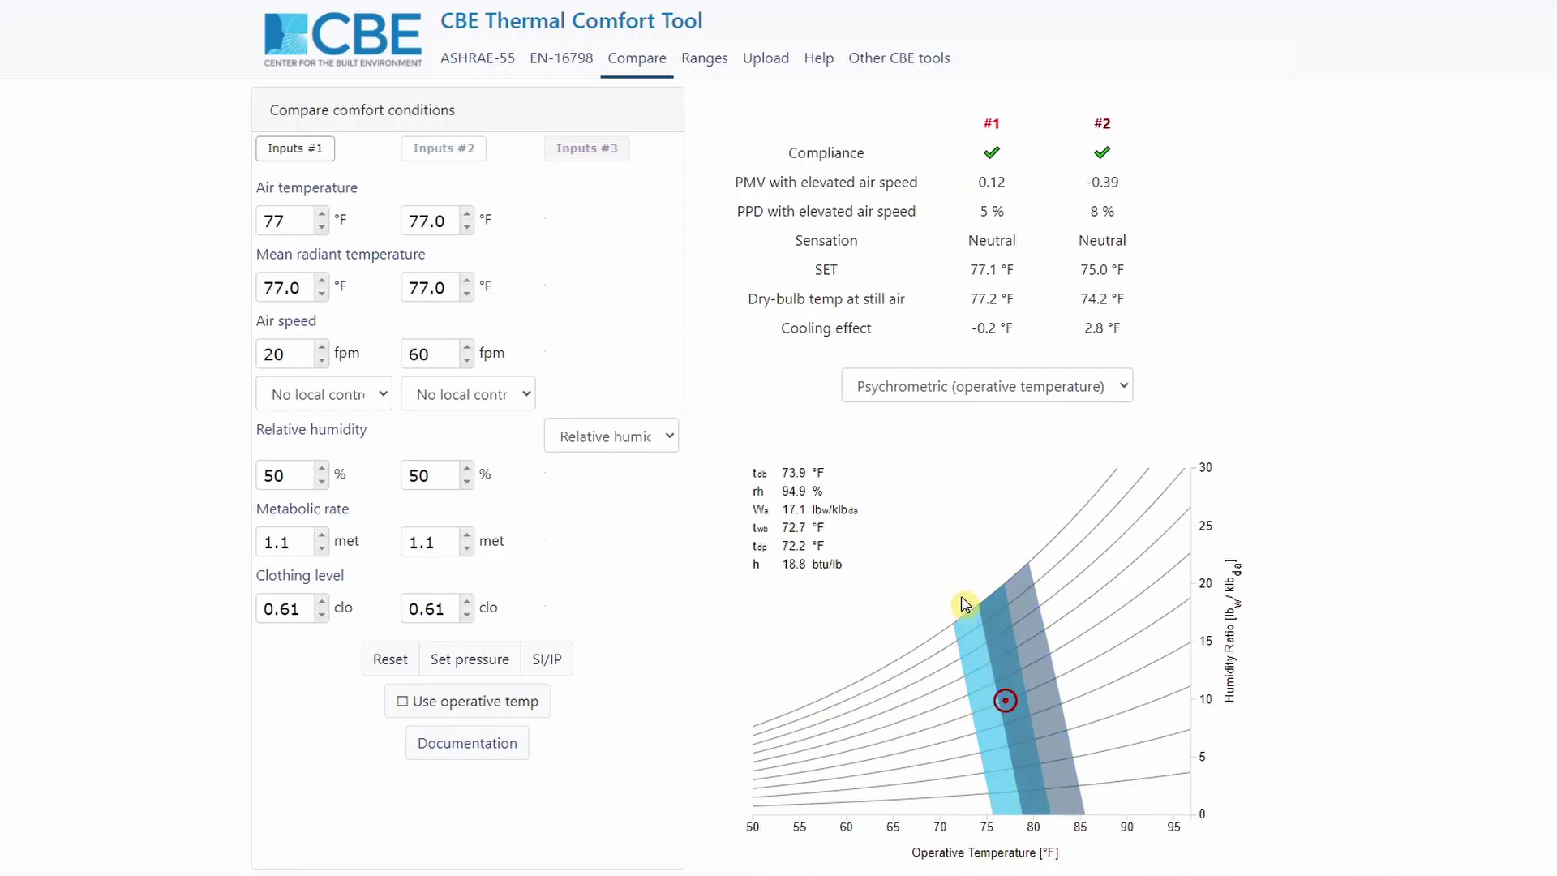
pyautogui.click(585, 154)
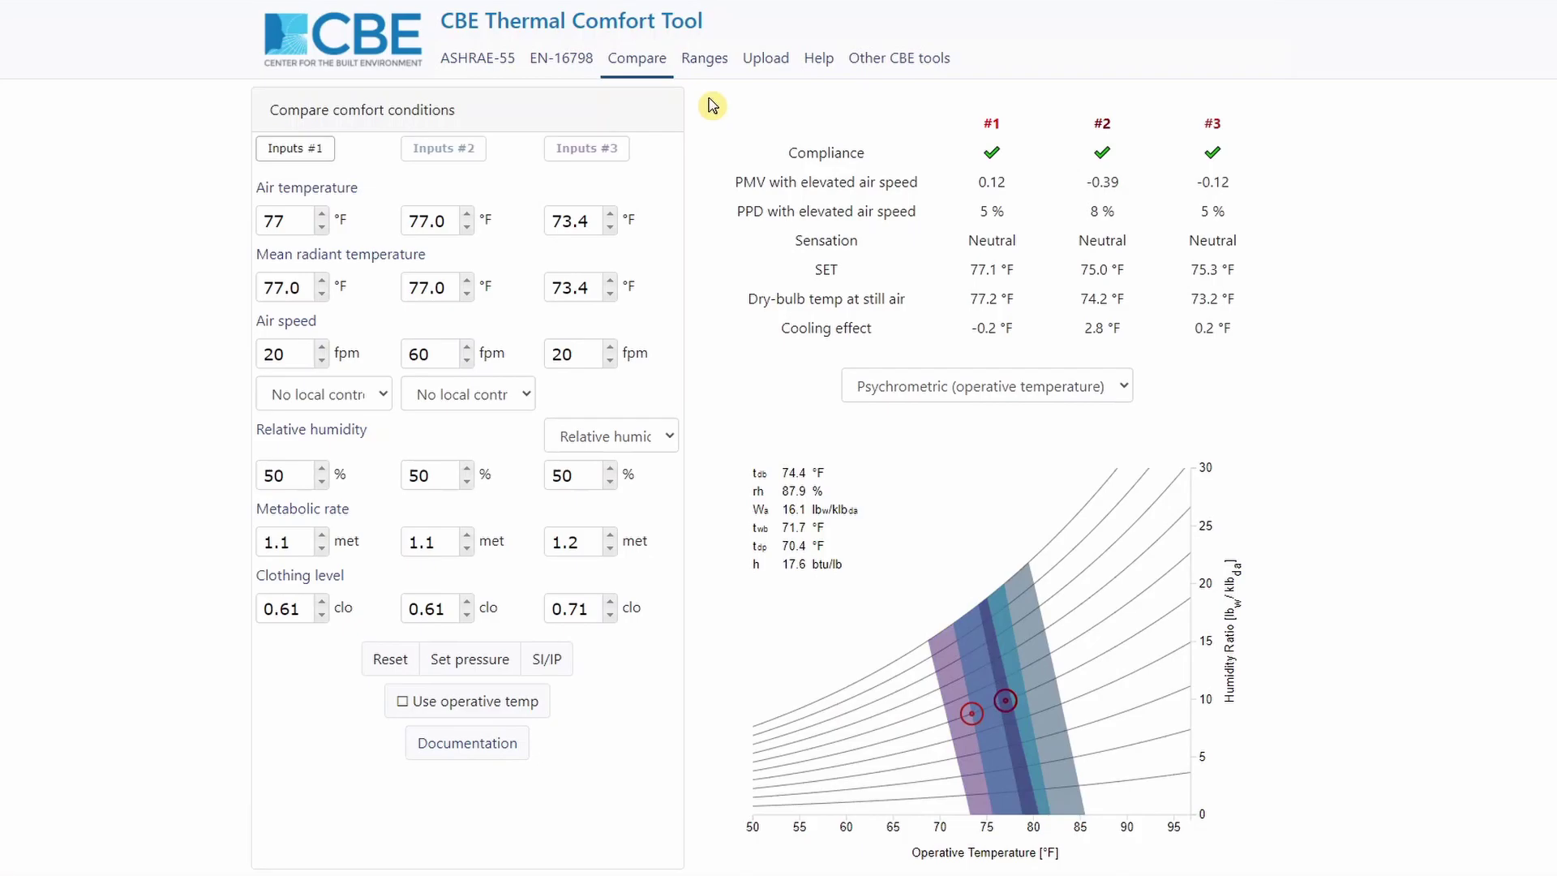
# On the Ranges page, vary air speed from 0 to 80 fpm in 40 fpm steps, in IP units
pyautogui.click(702, 62)
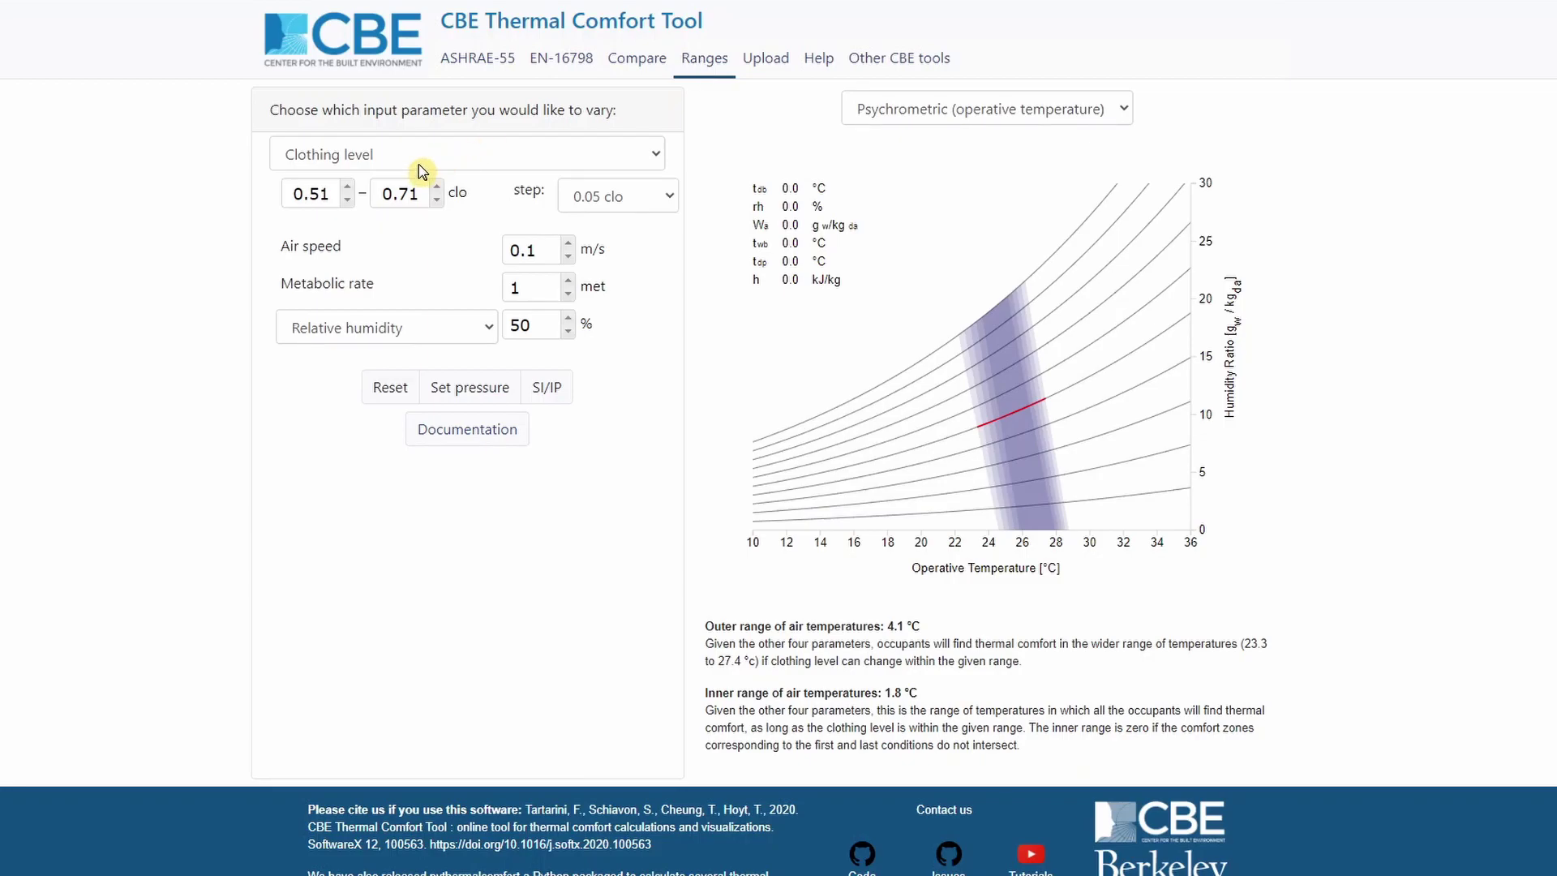
pyautogui.click(372, 163)
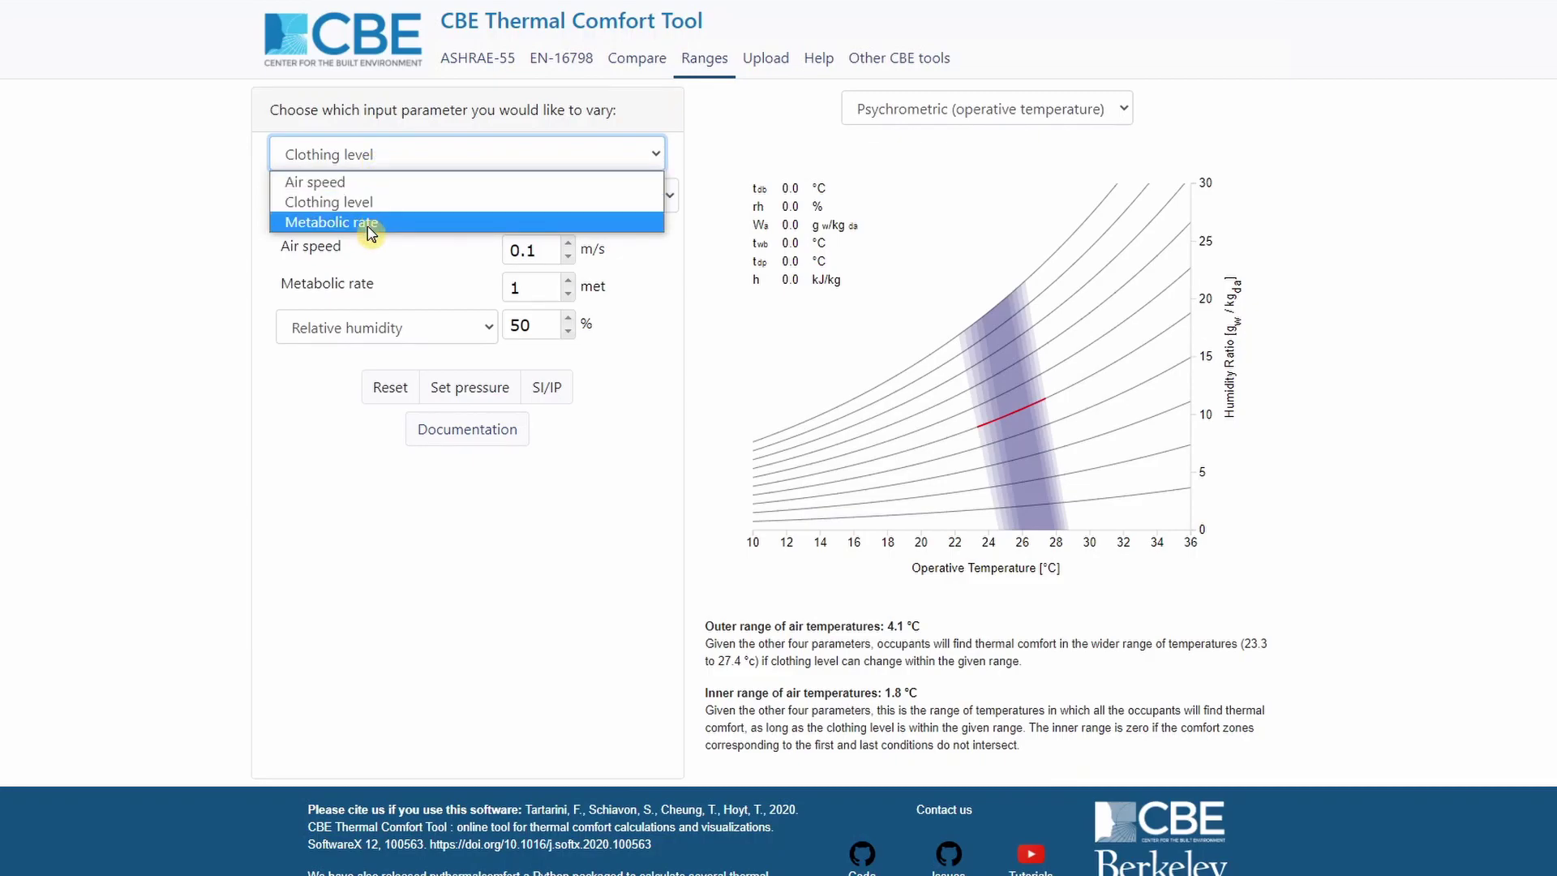
pyautogui.click(415, 182)
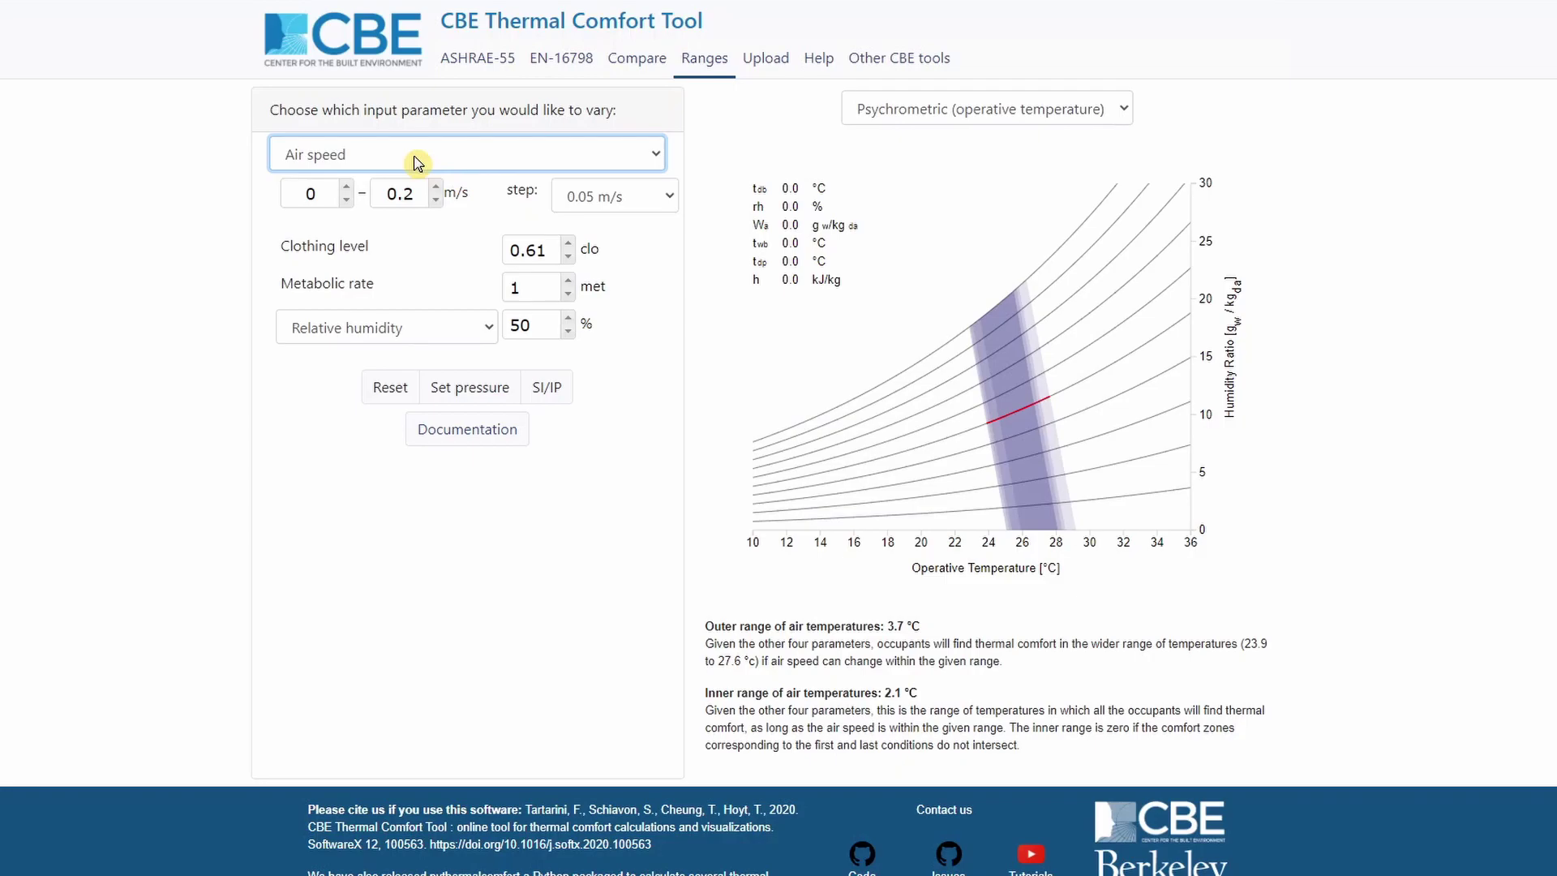
pyautogui.click(536, 394)
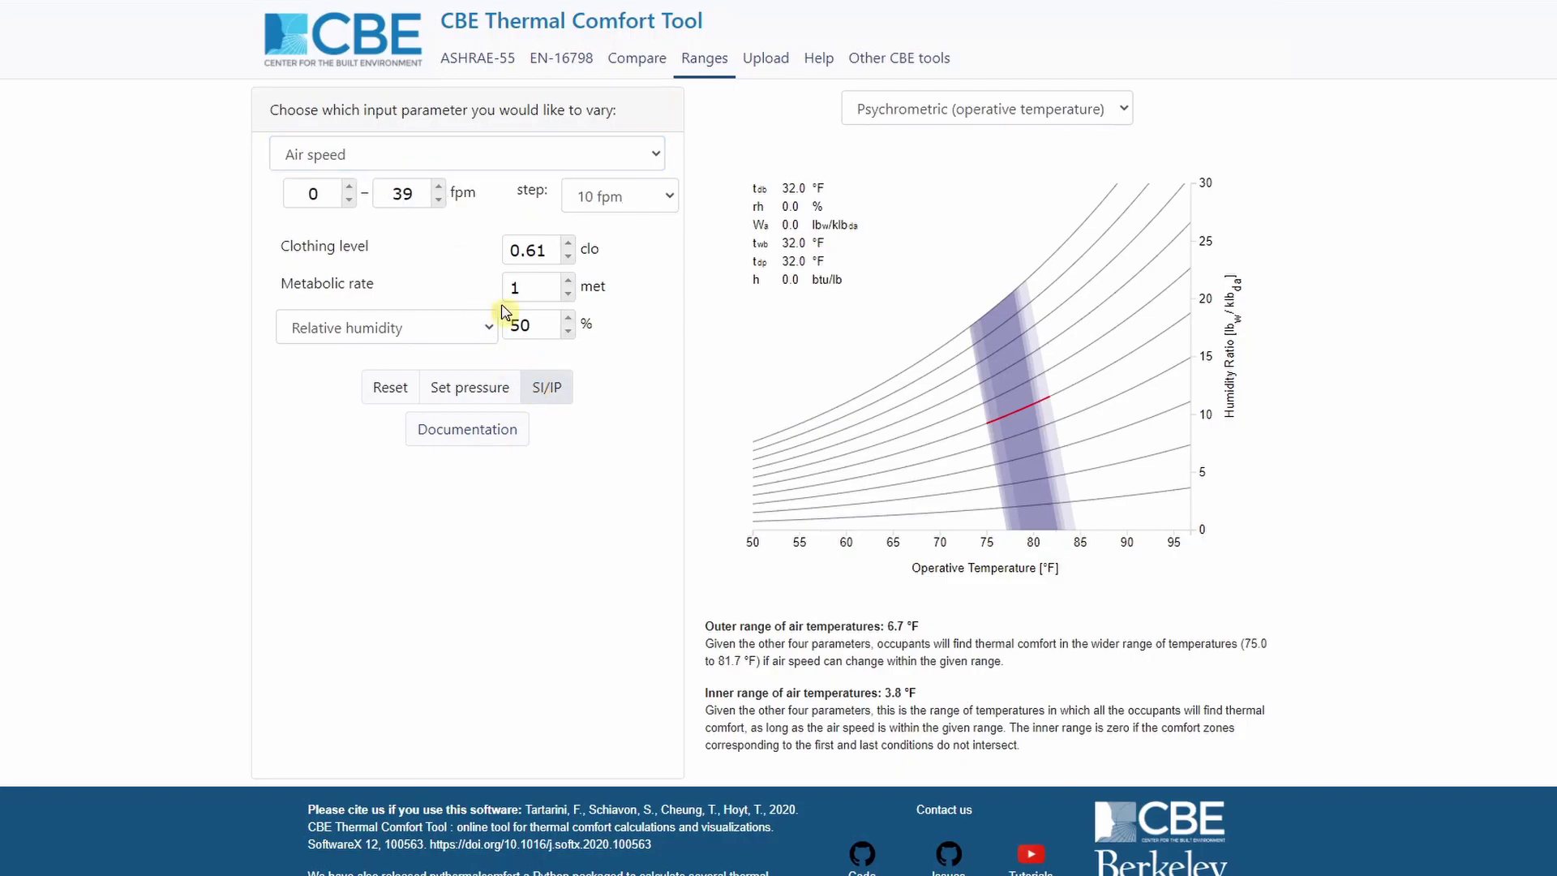
pyautogui.doubleClick(386, 196)
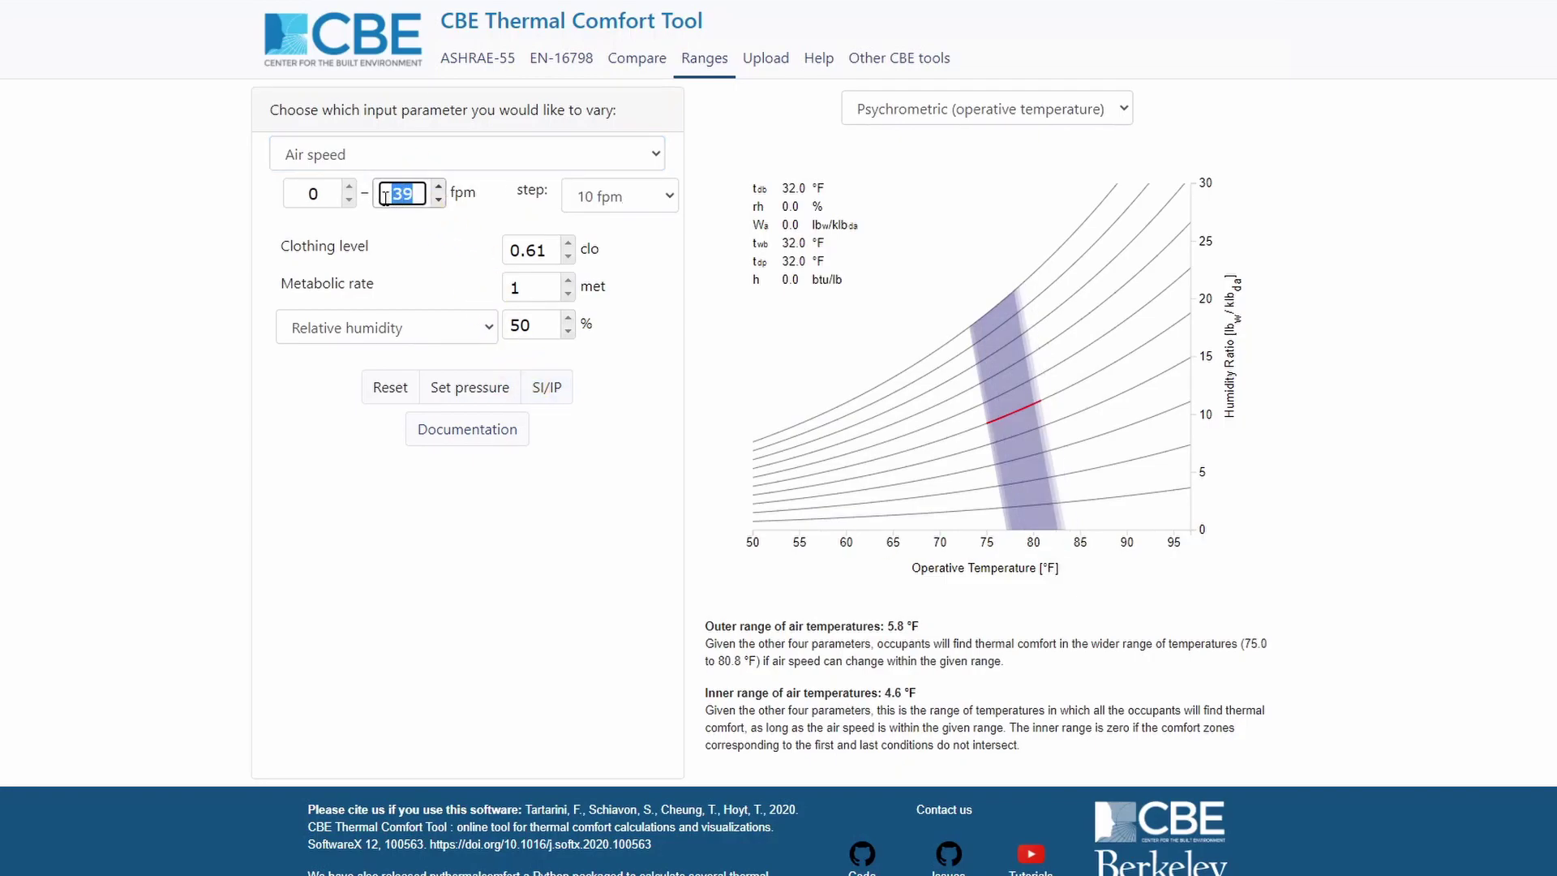
pyautogui.write('80')
pyautogui.click(647, 209)
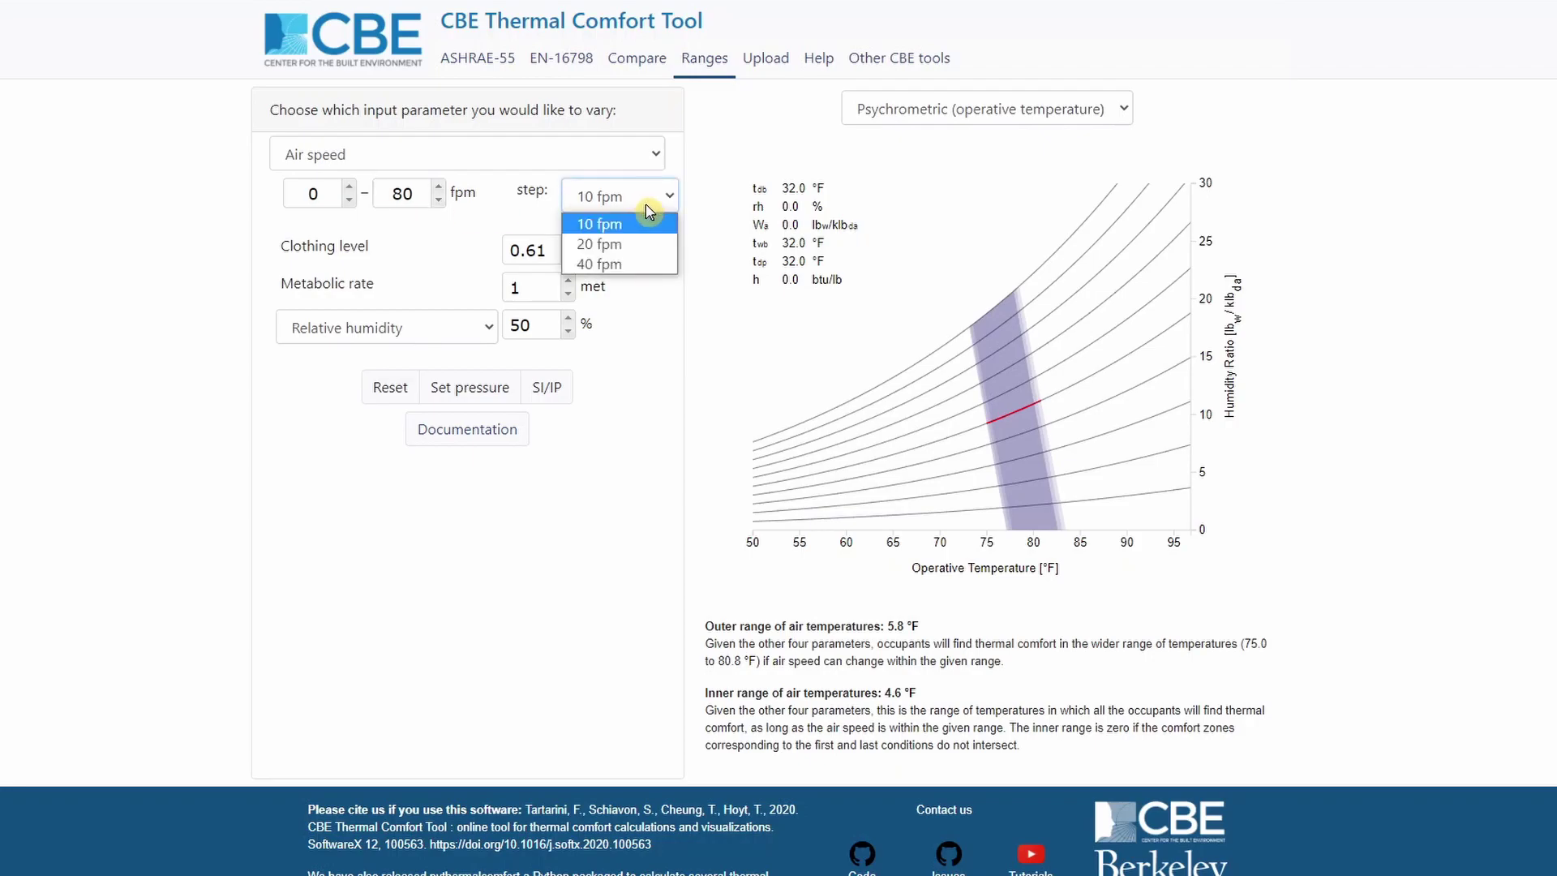
pyautogui.click(649, 265)
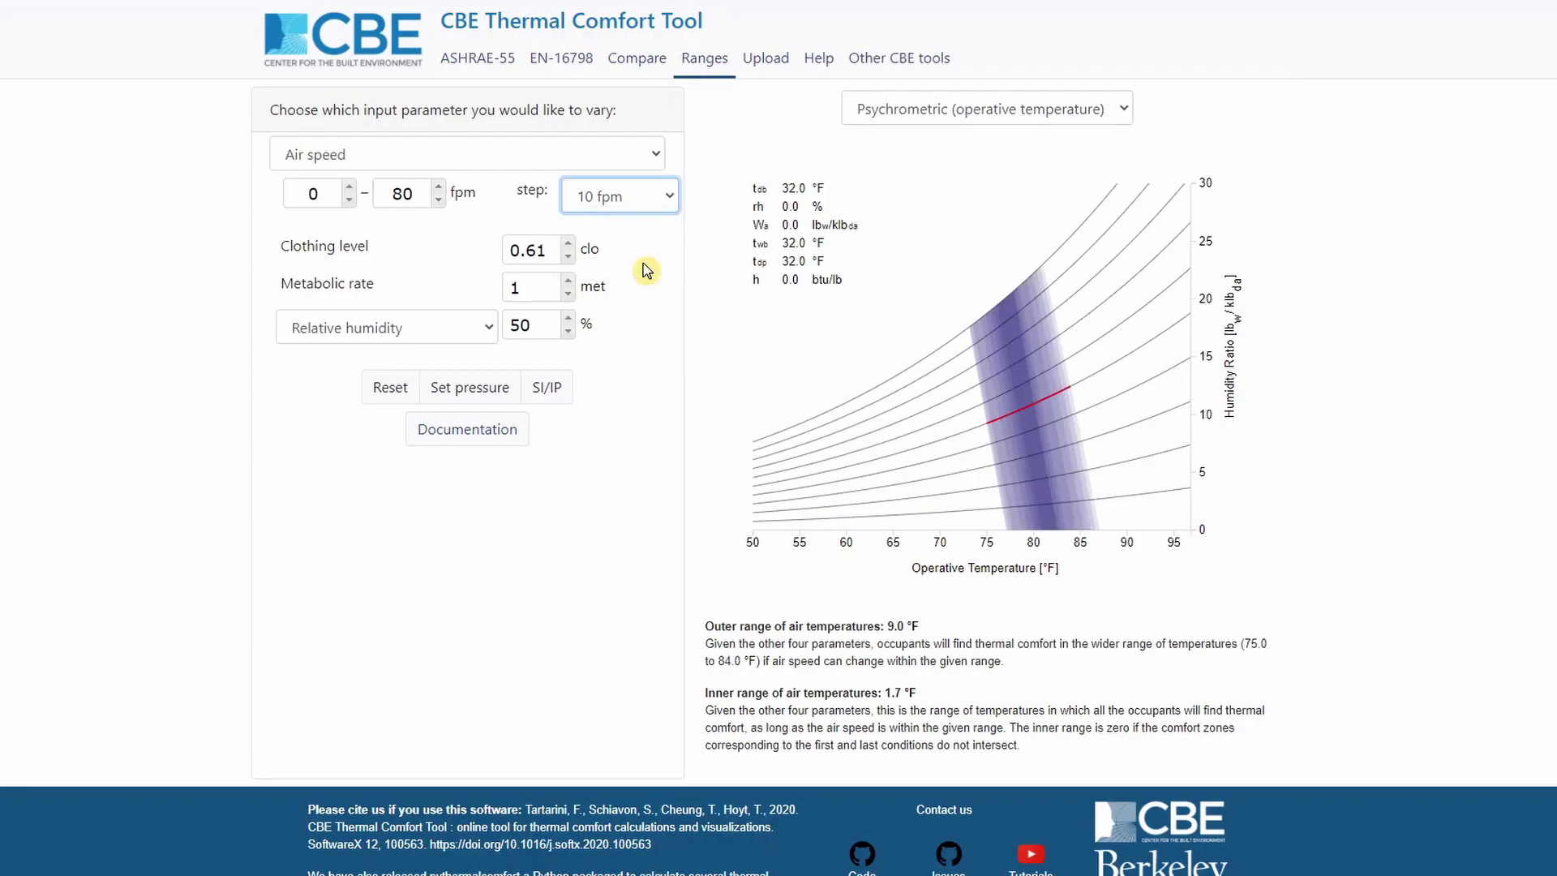
# Highlight the 0, 40 and 80 fpm comfort zones and show temperature limits along the red line
pyautogui.click(1027, 405)
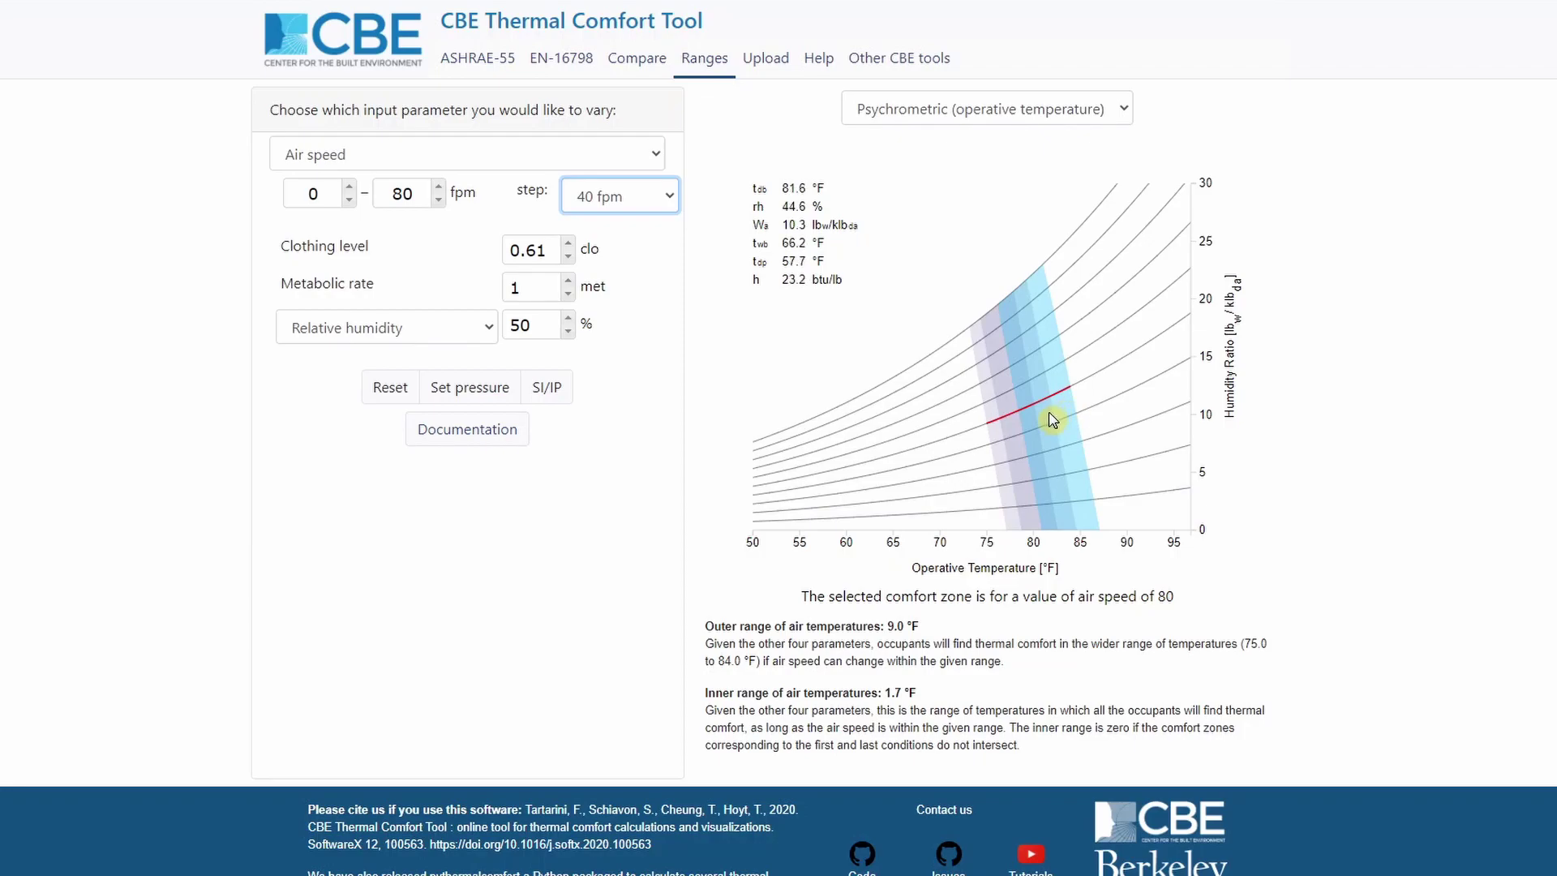
pyautogui.click(997, 437)
pyautogui.click(999, 447)
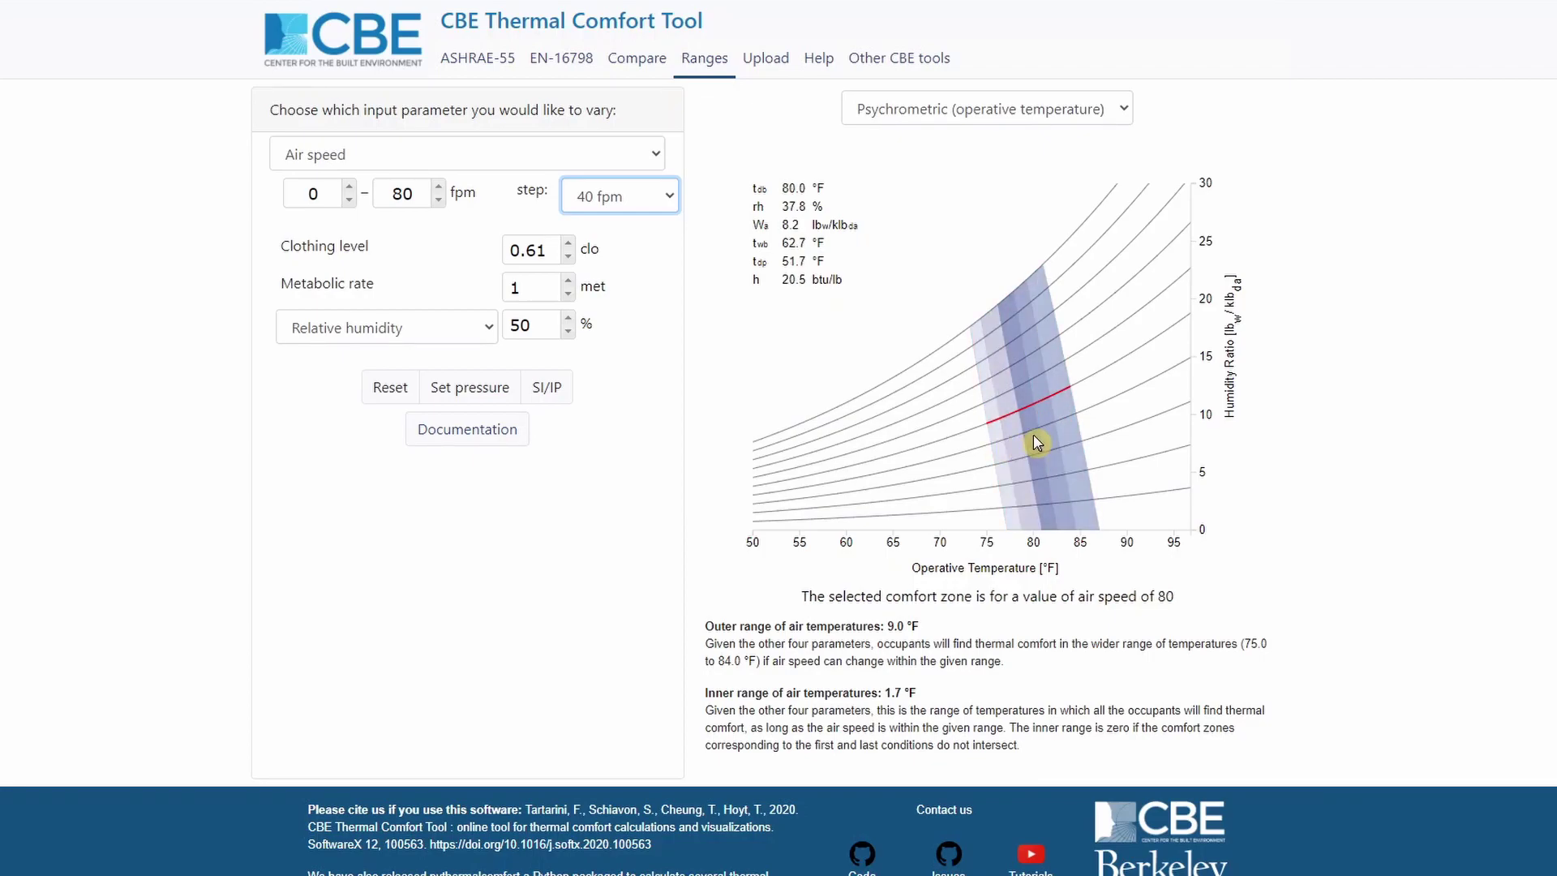
pyautogui.click(1004, 454)
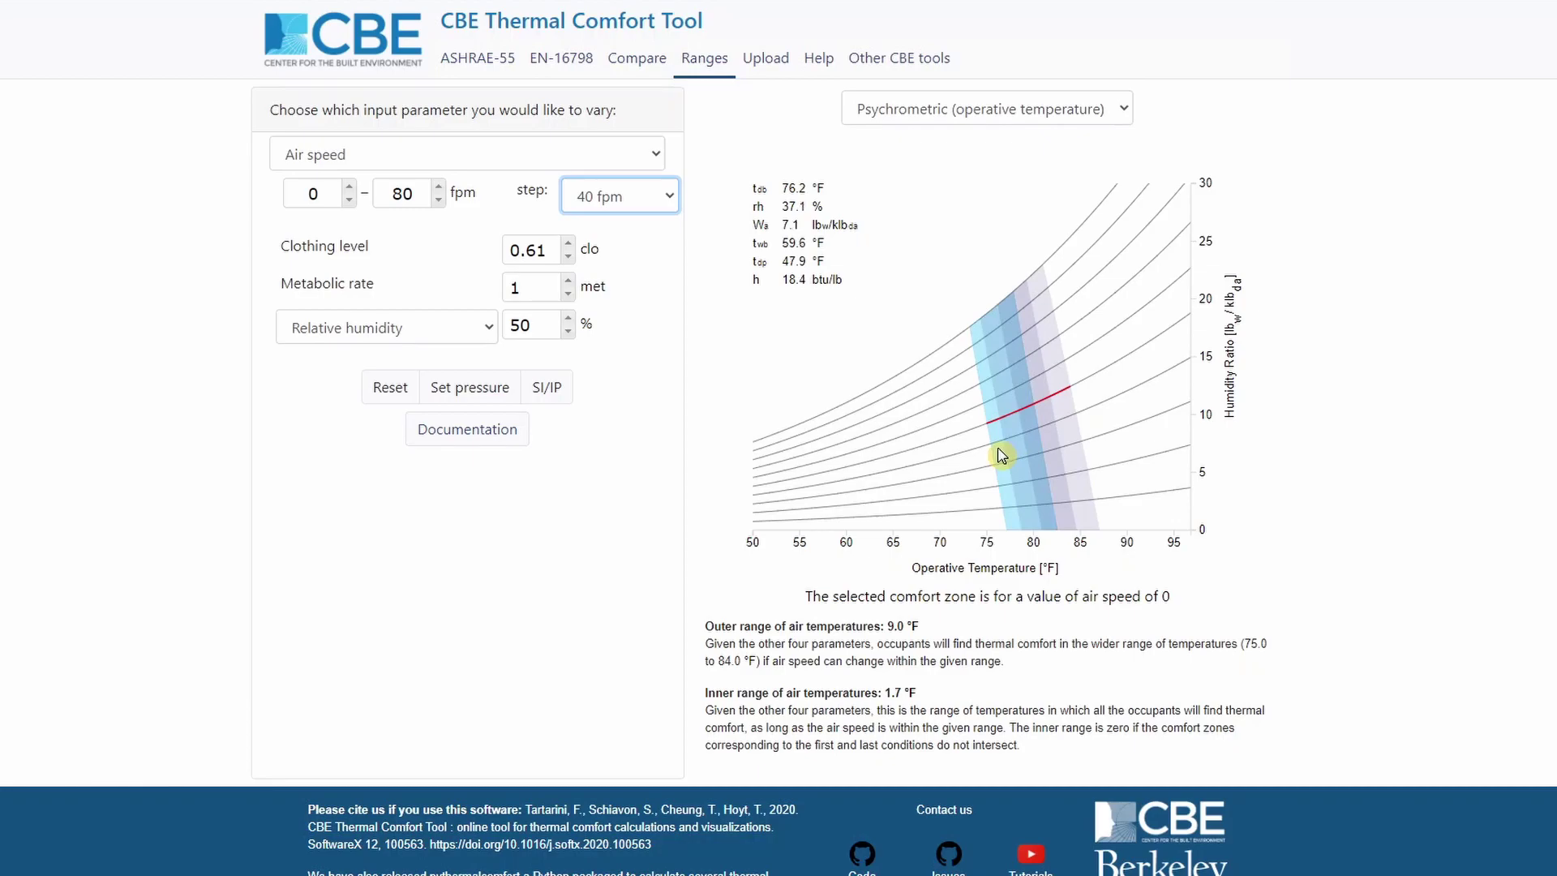
pyautogui.click(1029, 411)
pyautogui.click(1030, 412)
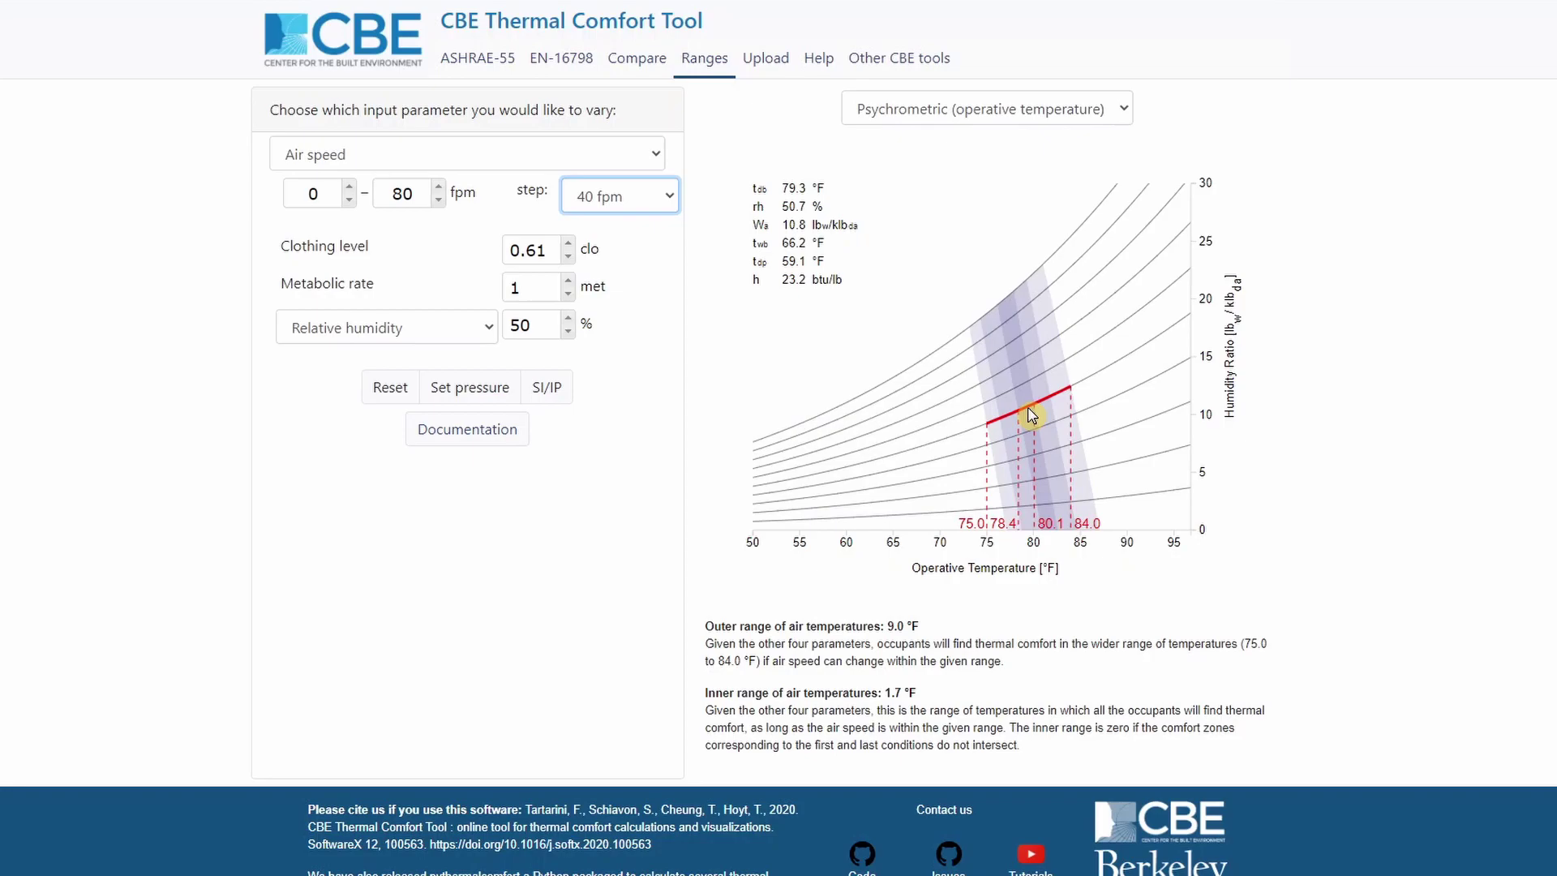
pyautogui.click(1029, 413)
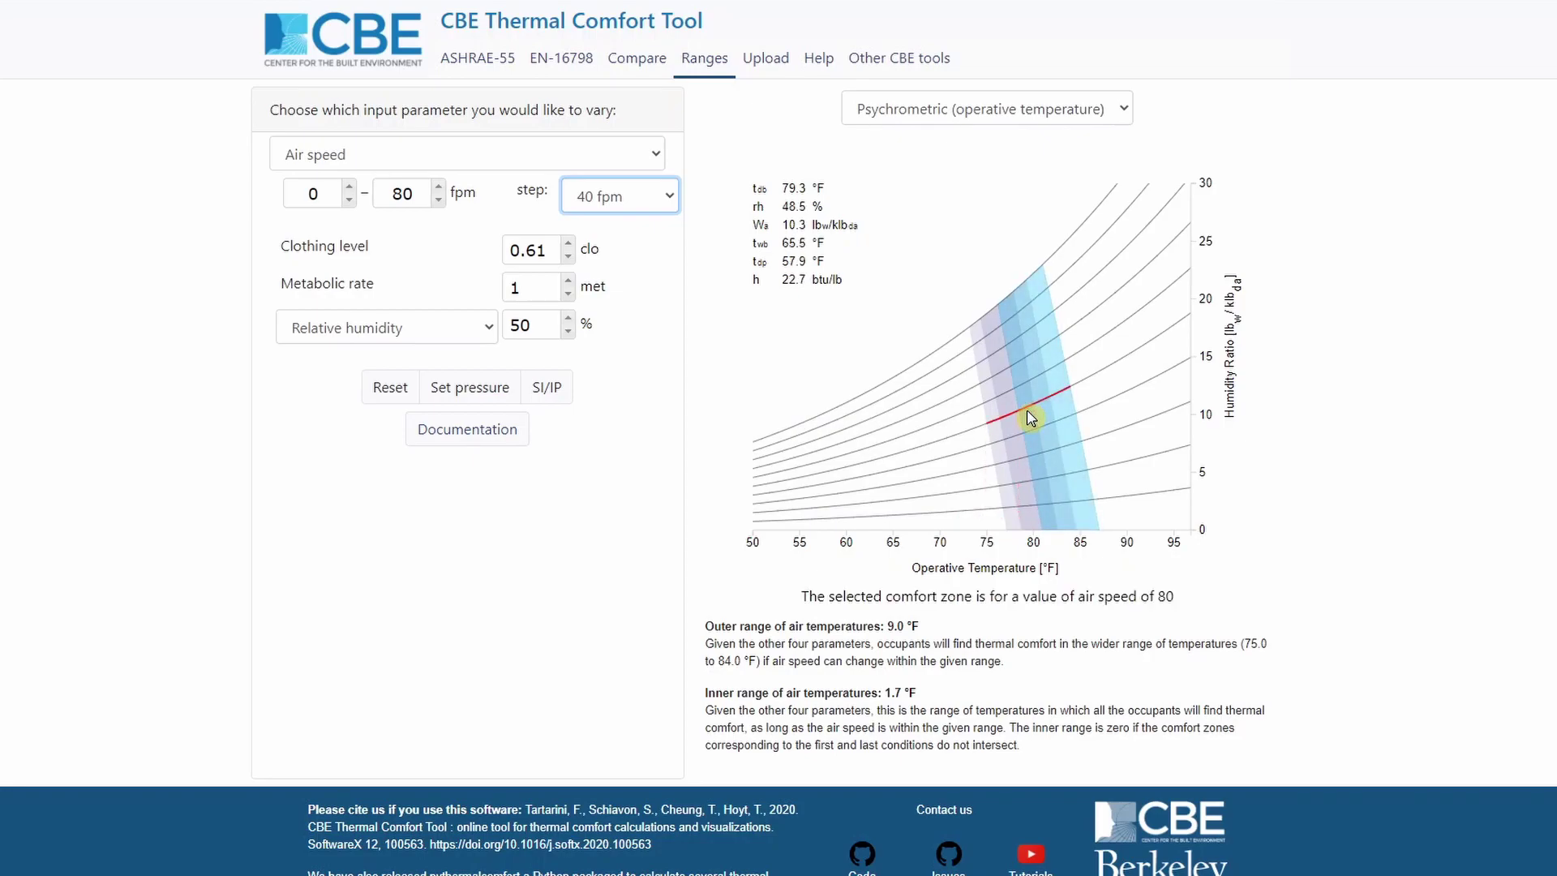
pyautogui.click(1029, 412)
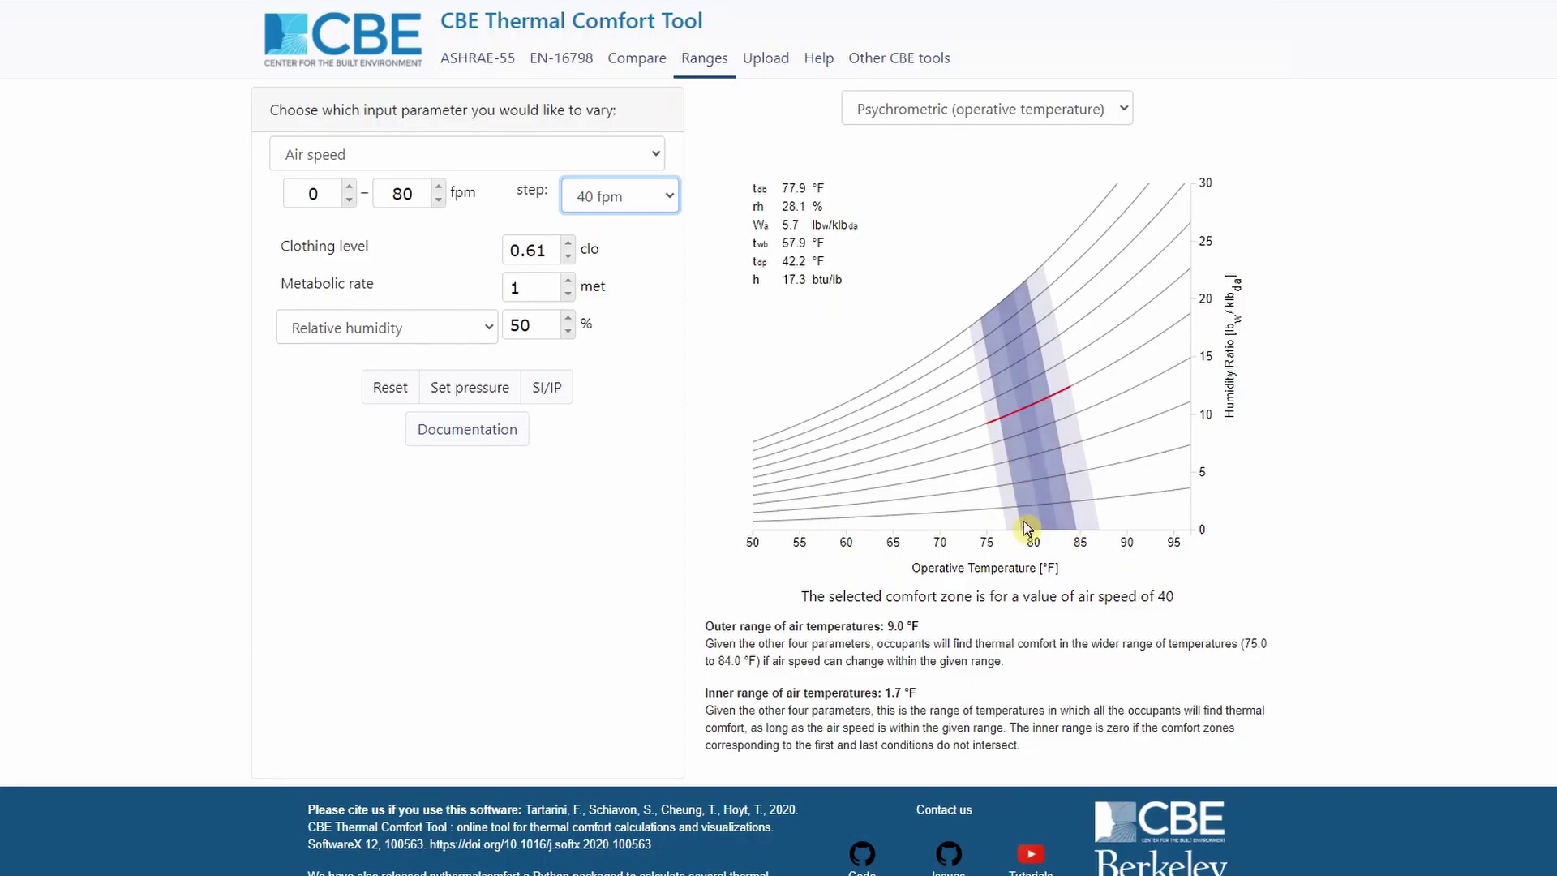
# Open the Upload page and download the IP-unit CSV template
pyautogui.click(766, 59)
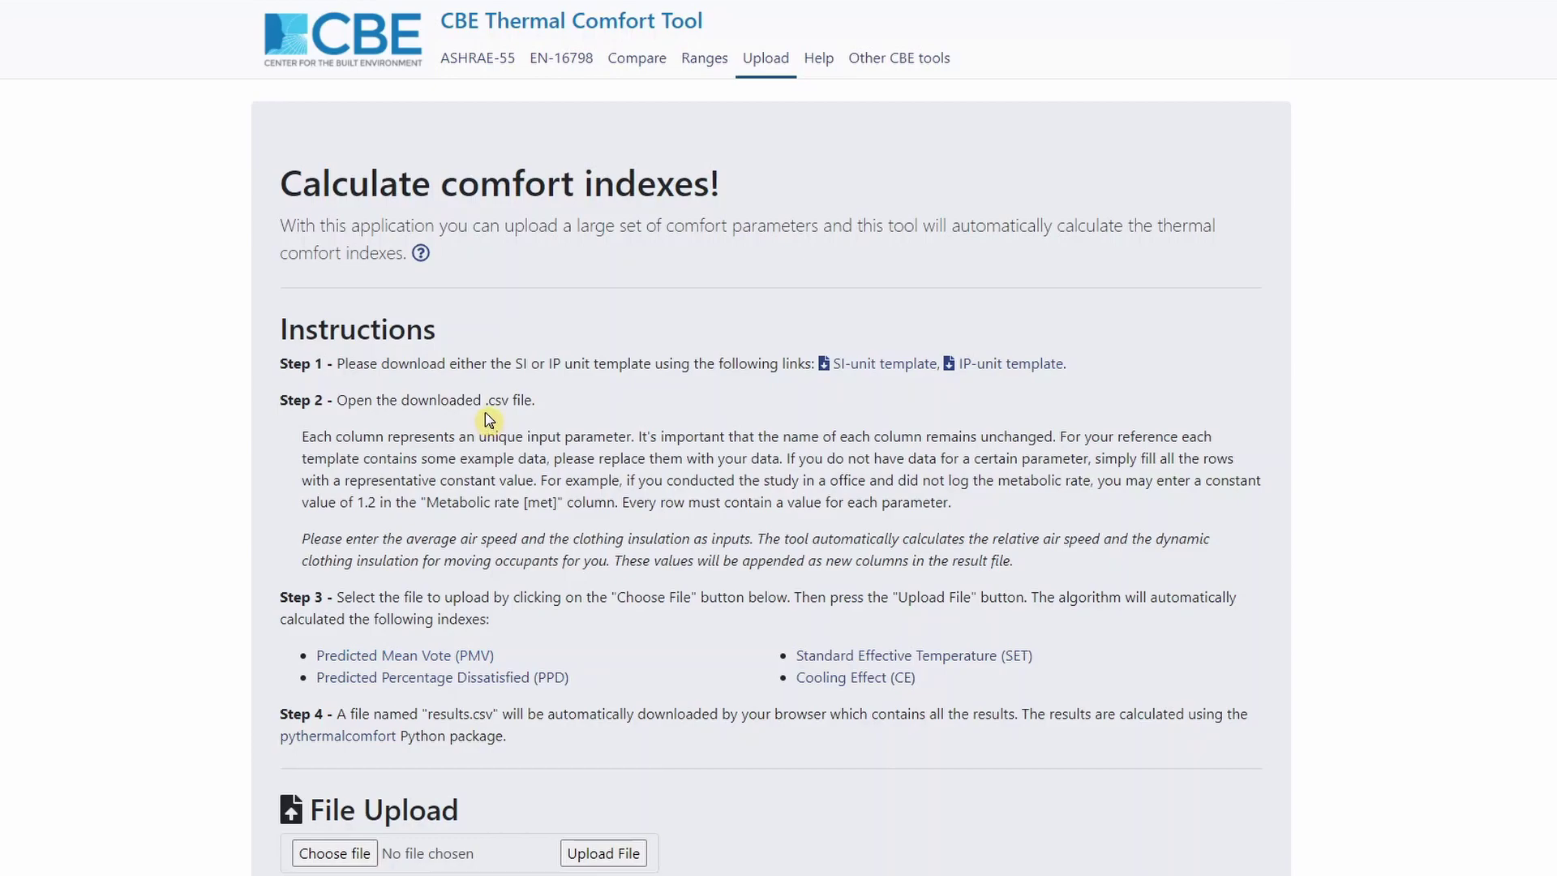
pyautogui.click(980, 372)
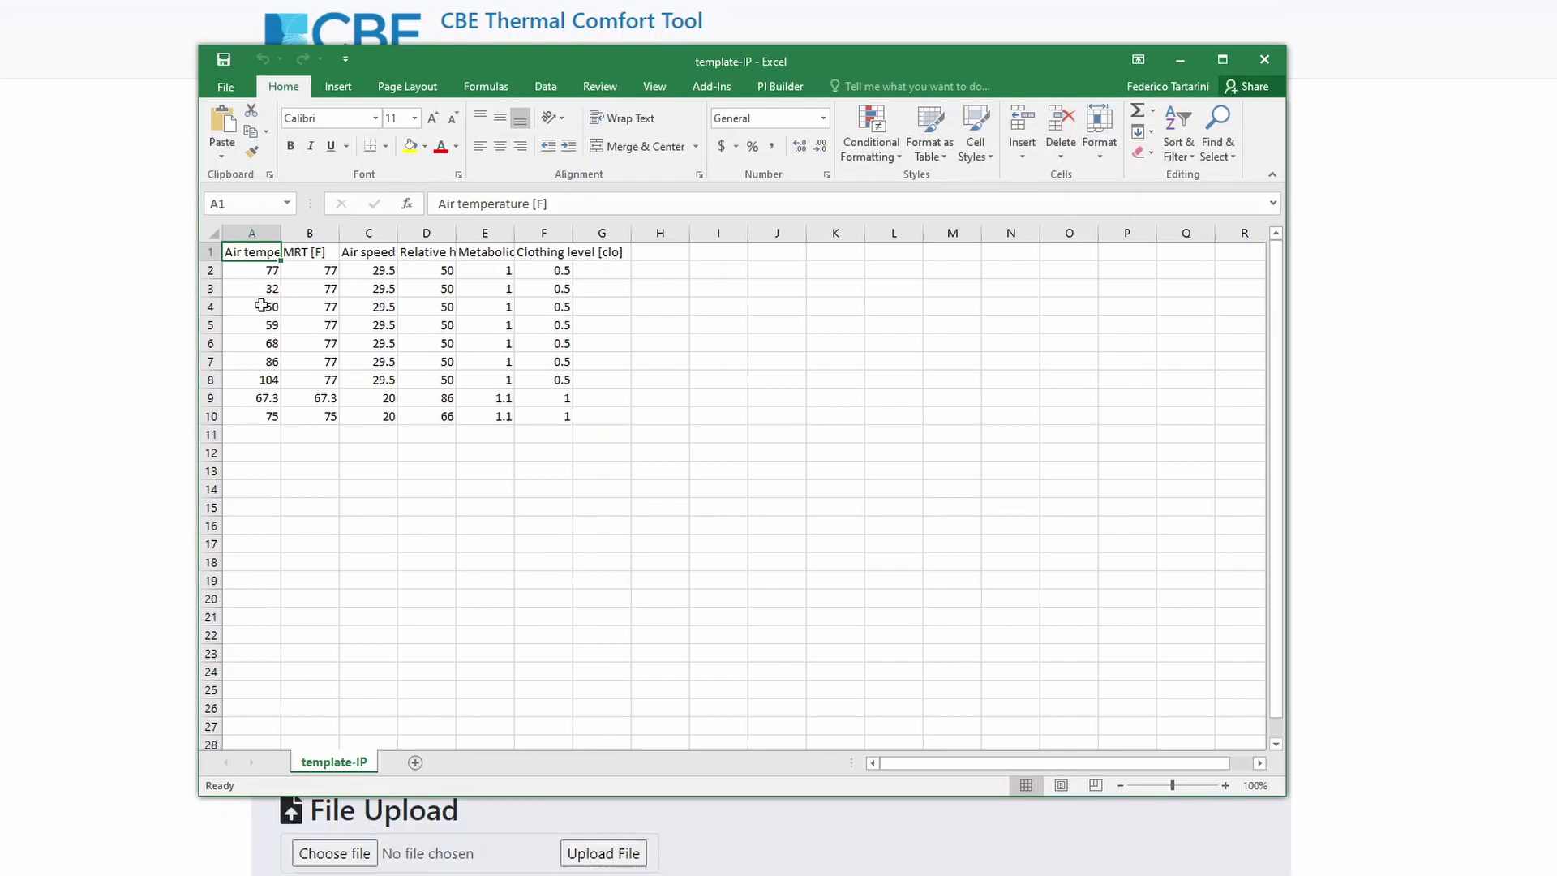
# Clear template rows 4–10, set A3 air temperature to 80, and save as CSV
pyautogui.moveTo(264, 308); pyautogui.dragTo(549, 418)
pyautogui.press('Delete')
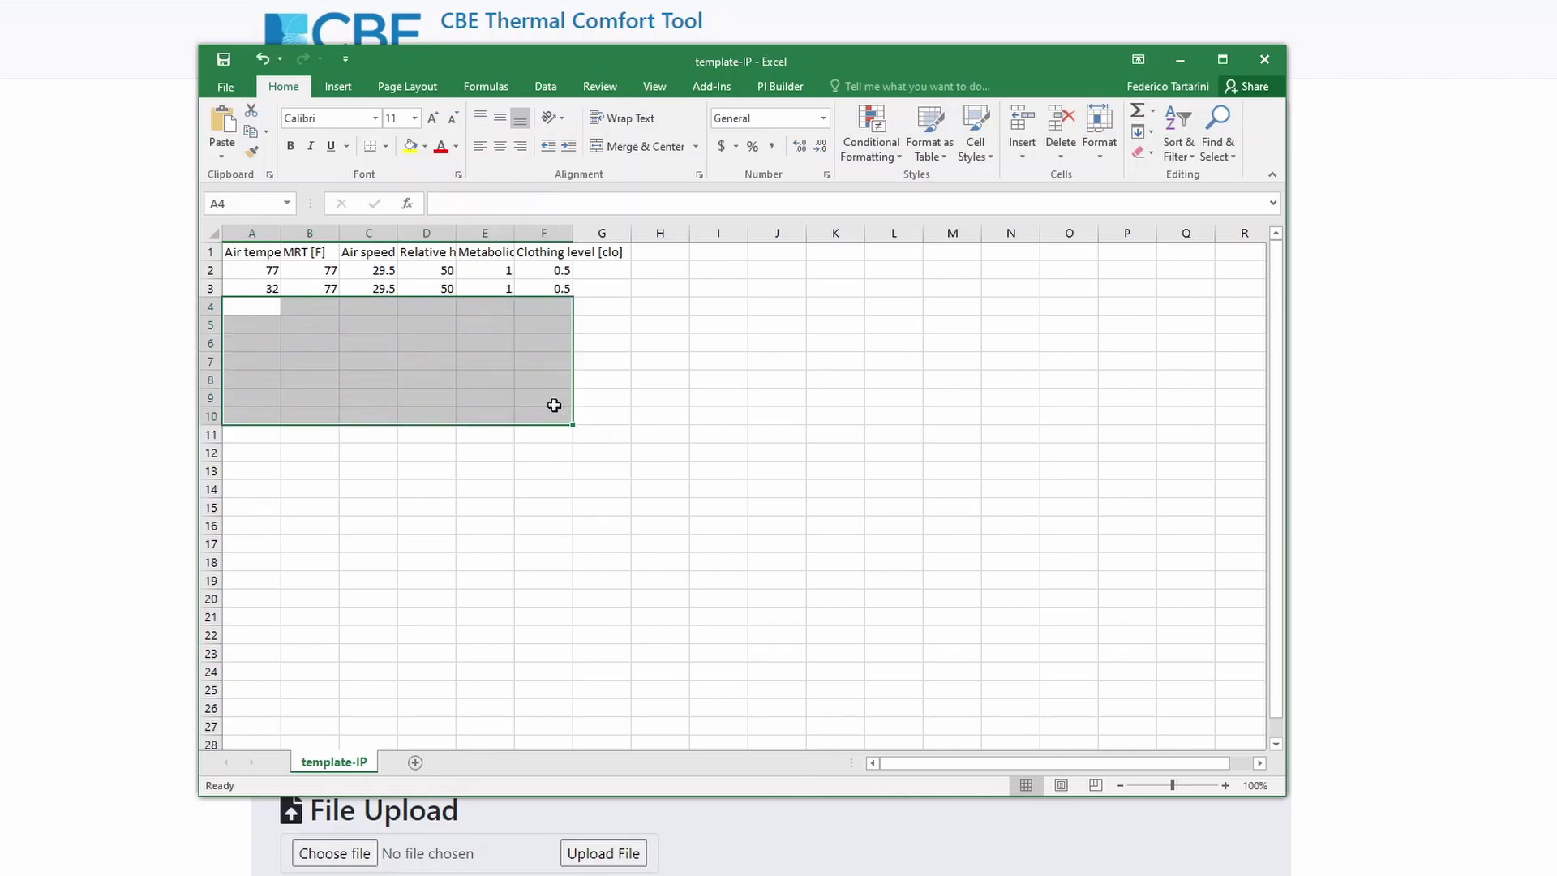
pyautogui.click(274, 288)
pyautogui.write('80')
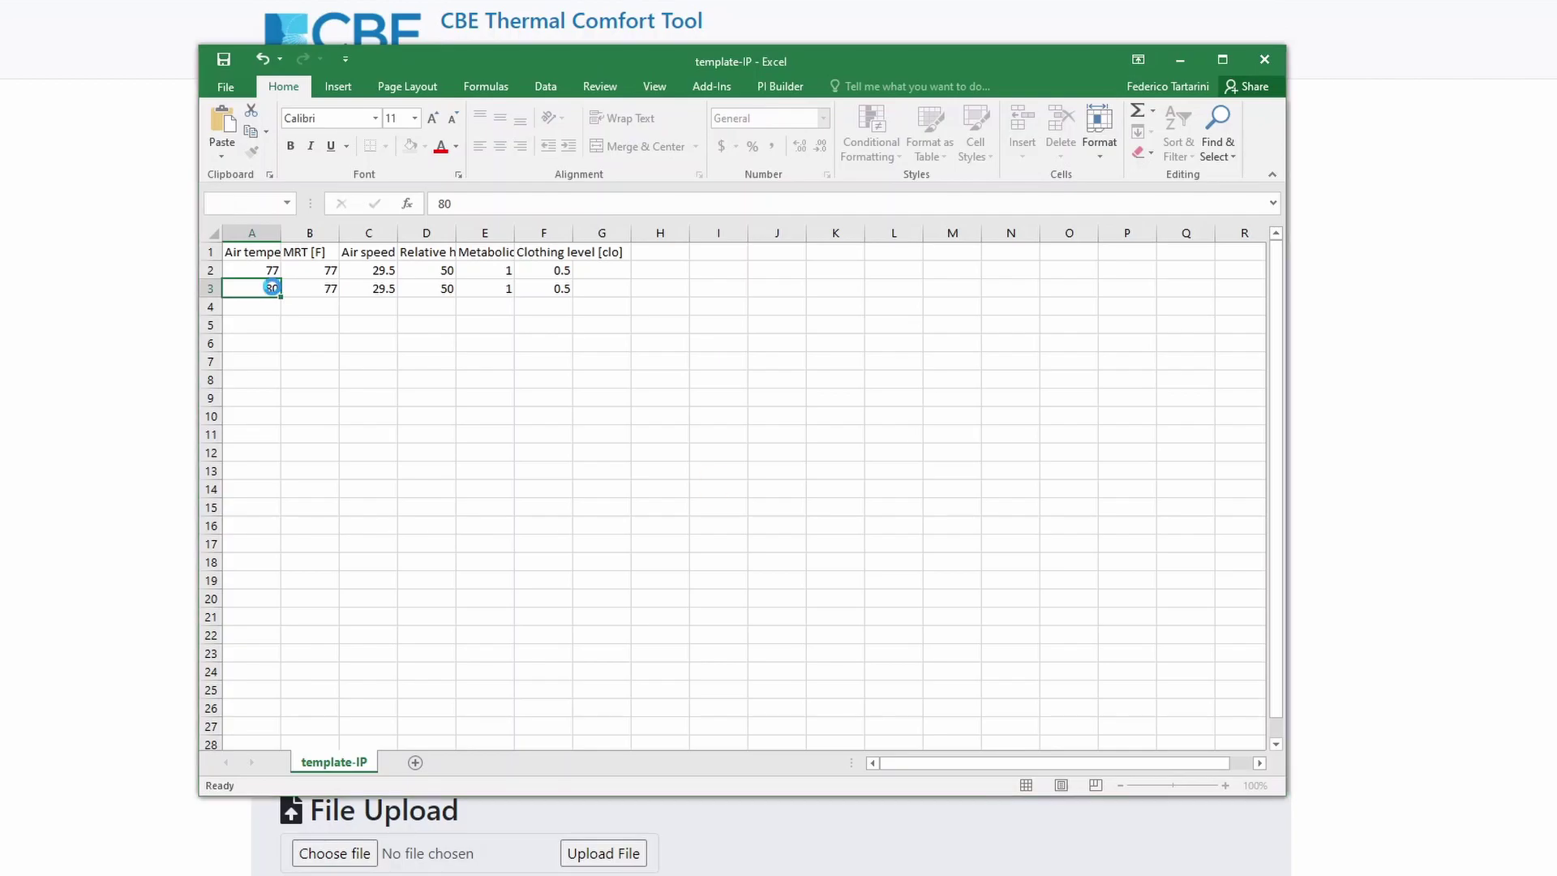
pyautogui.hotkey('ctrl', 's')
pyautogui.click(705, 479)
# Choose the edited template-IP.csv on the Upload page and upload it
pyautogui.click(330, 855)
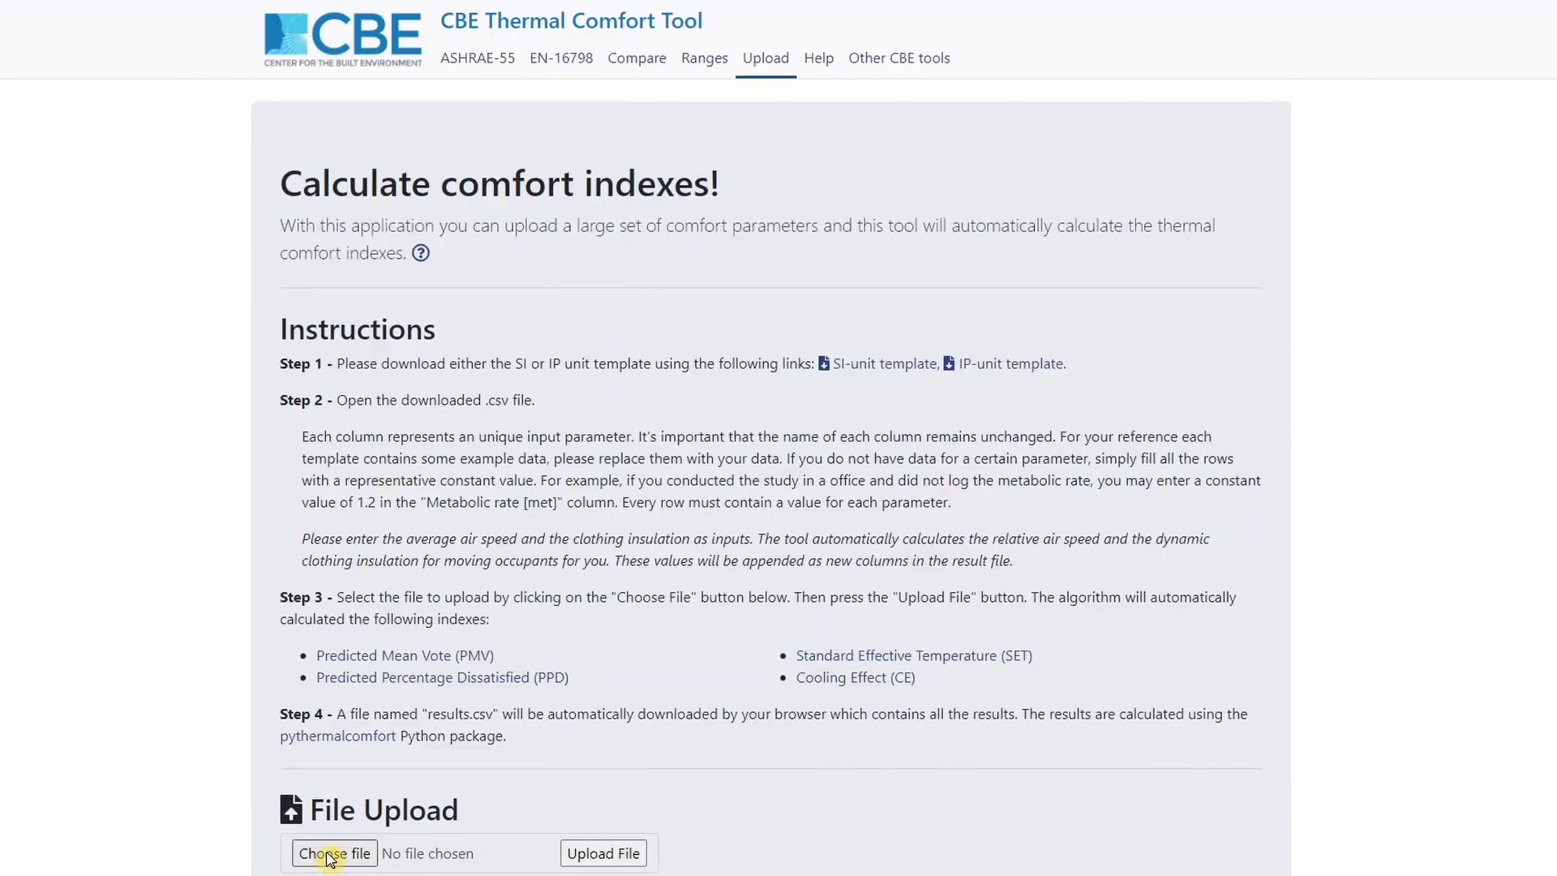
pyautogui.scroll(-3, 357, 825)
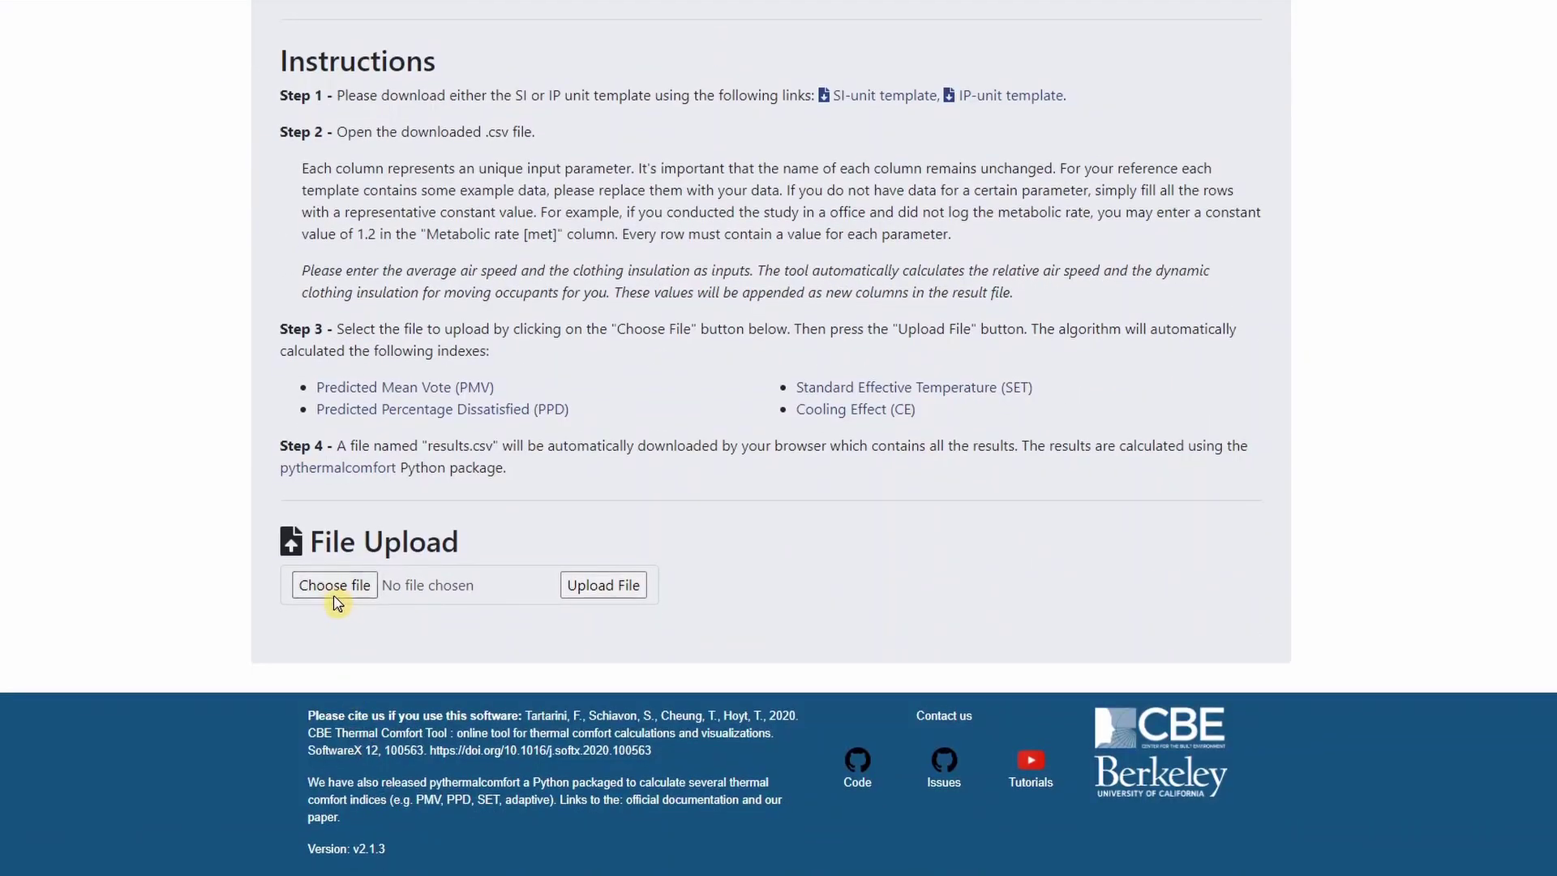
pyautogui.click(337, 603)
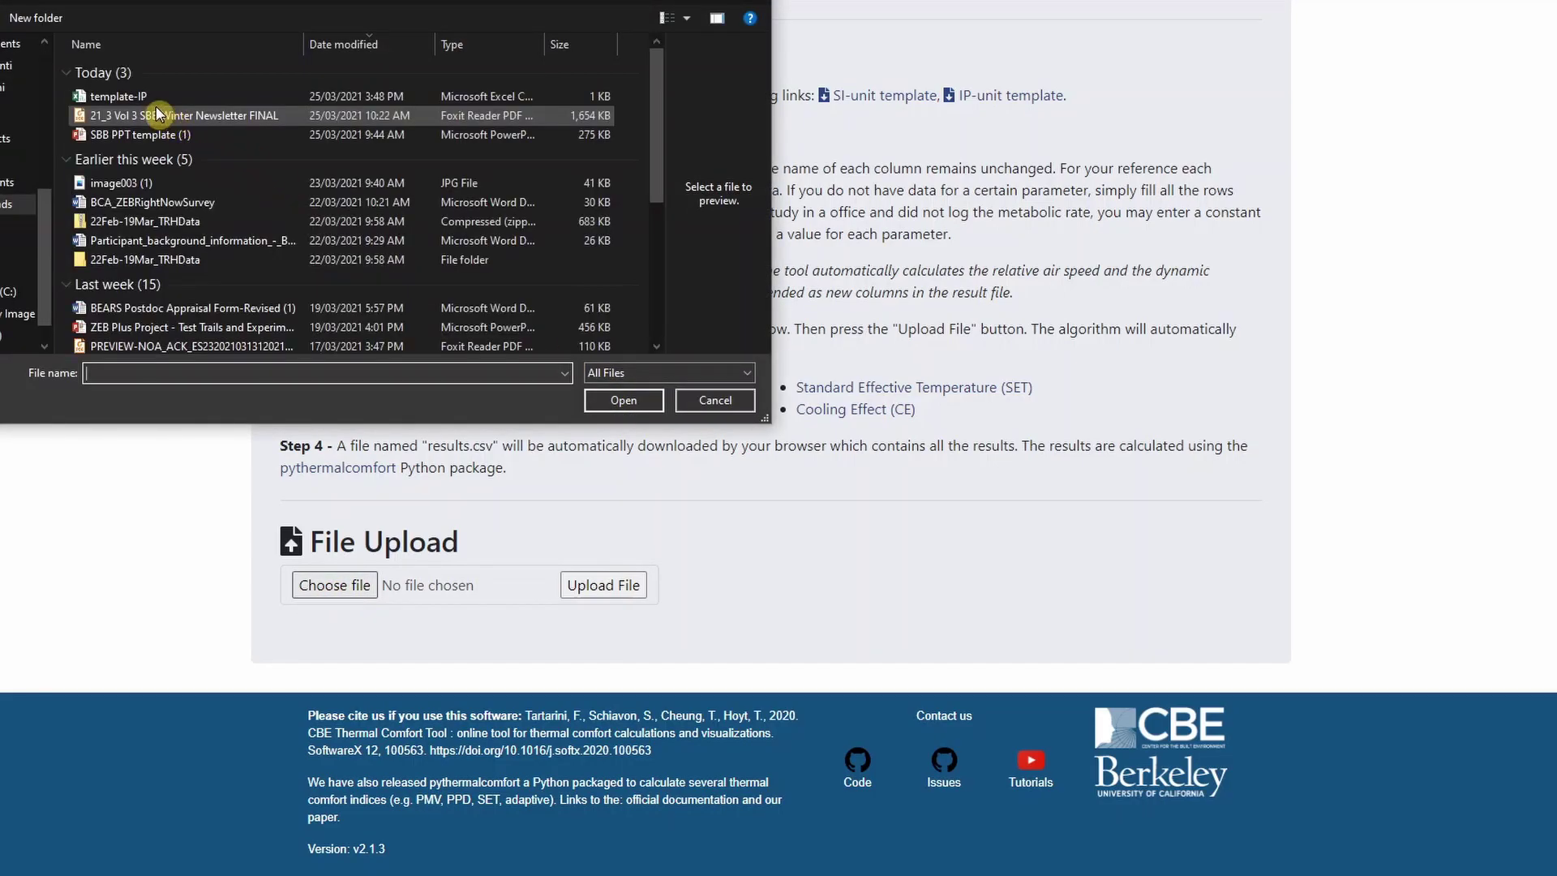
pyautogui.click(118, 95)
pyautogui.click(620, 400)
pyautogui.scroll(2, 699, 741)
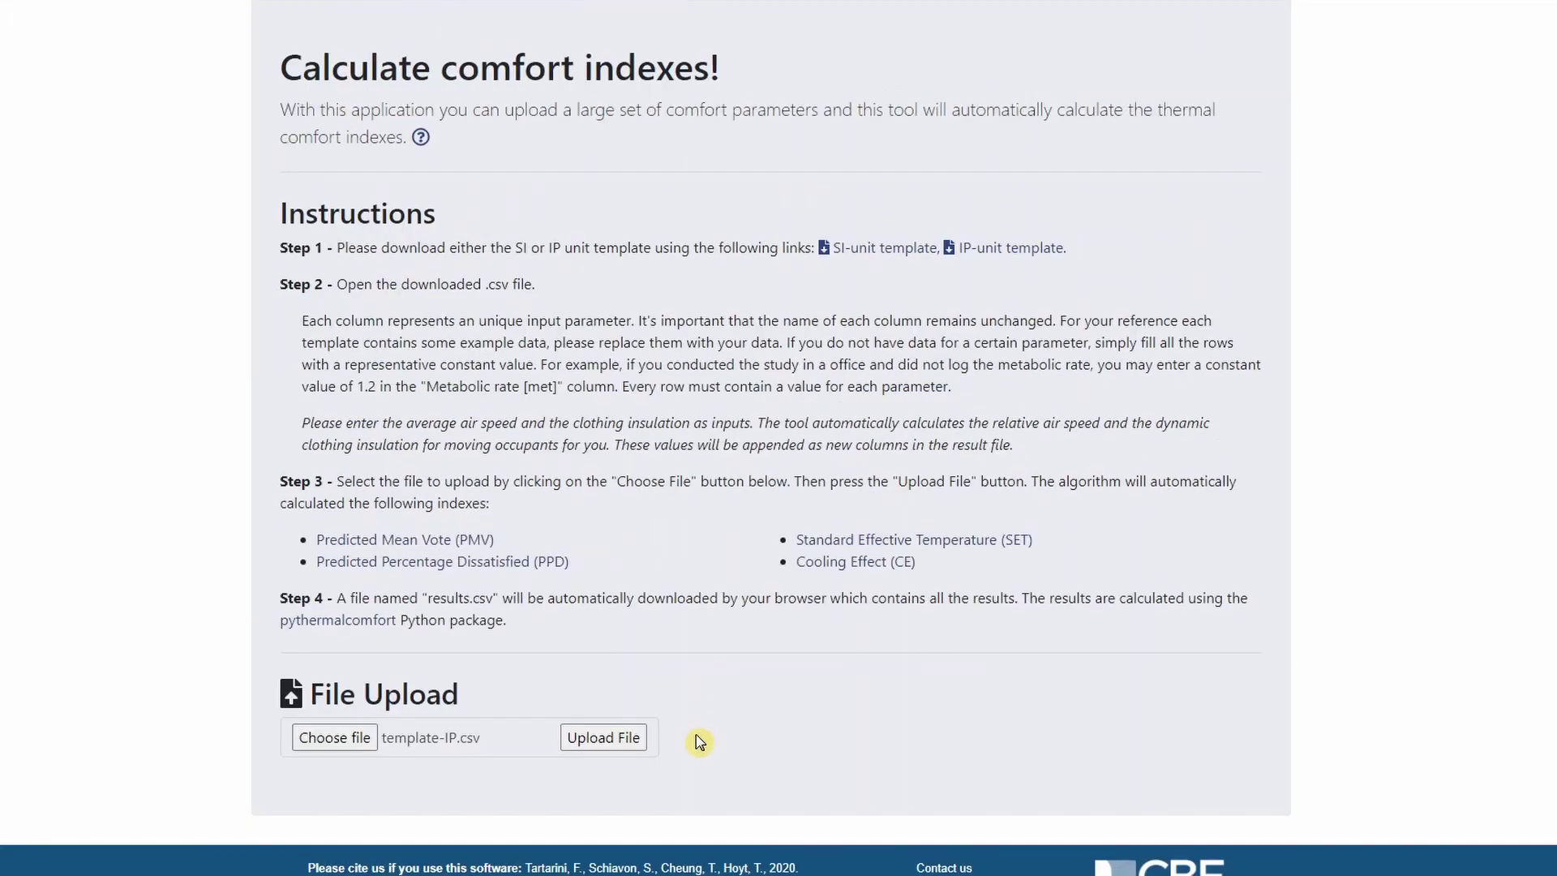
pyautogui.click(631, 738)
pyautogui.scroll(2, 1047, 456)
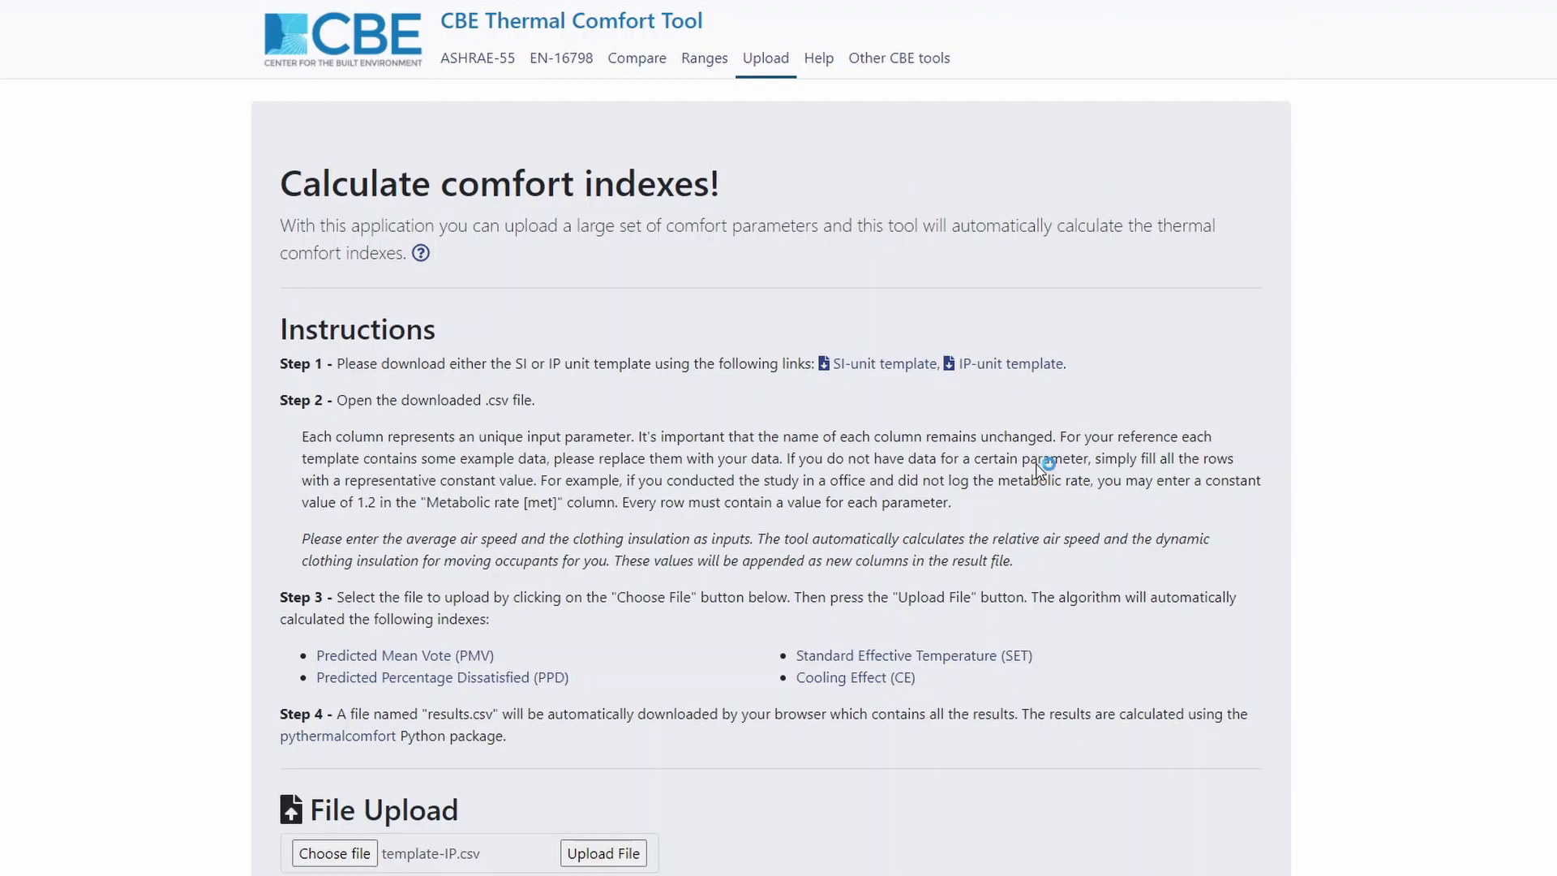
pyautogui.click(27, 854)
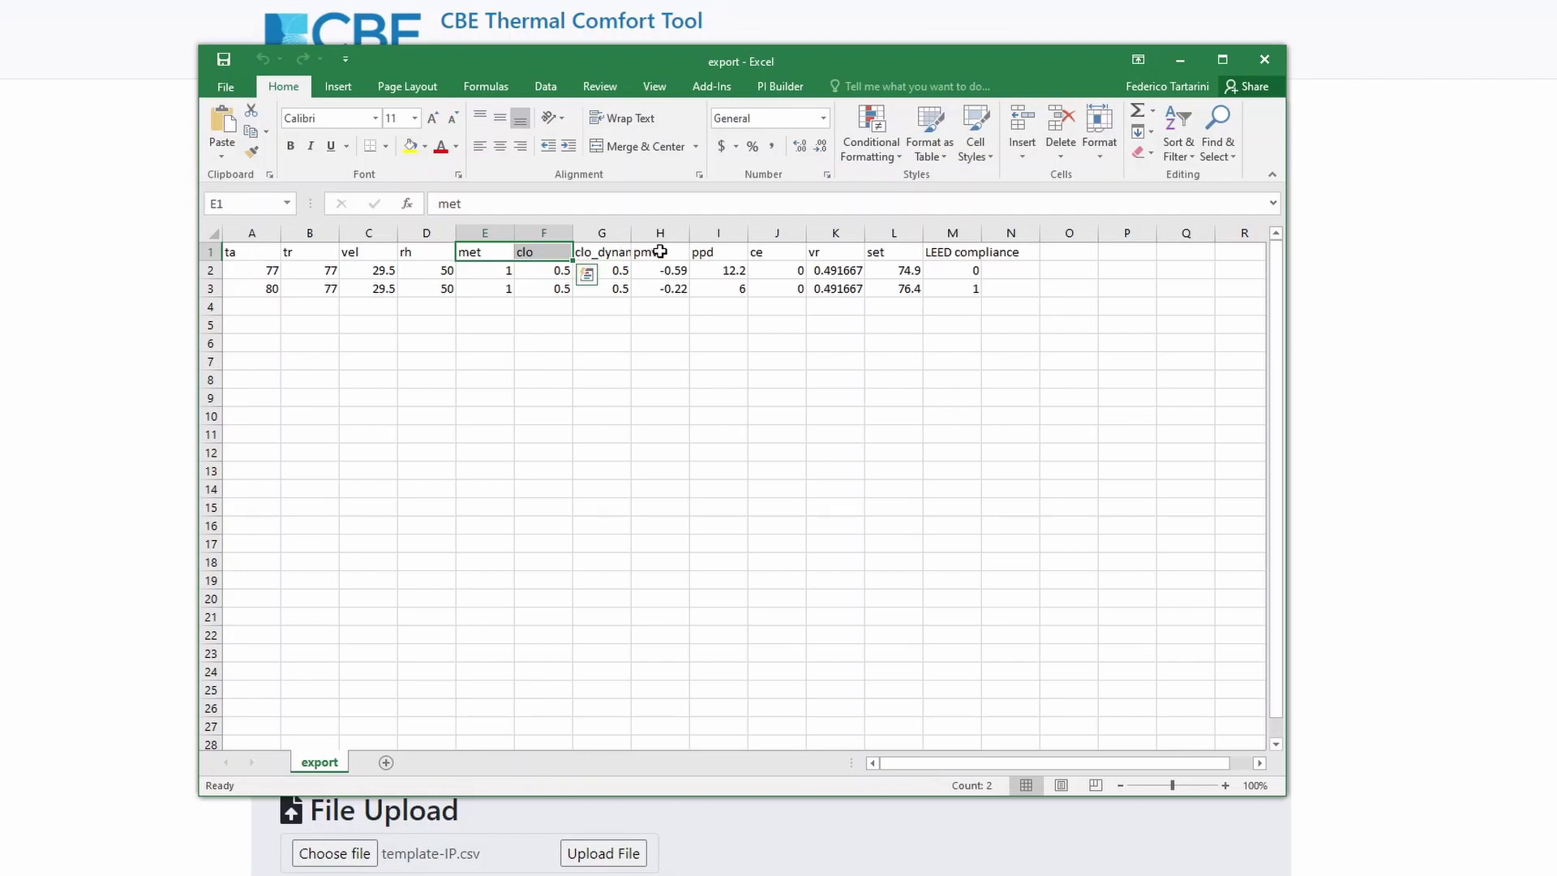
pyautogui.click(660, 251)
pyautogui.click(719, 252)
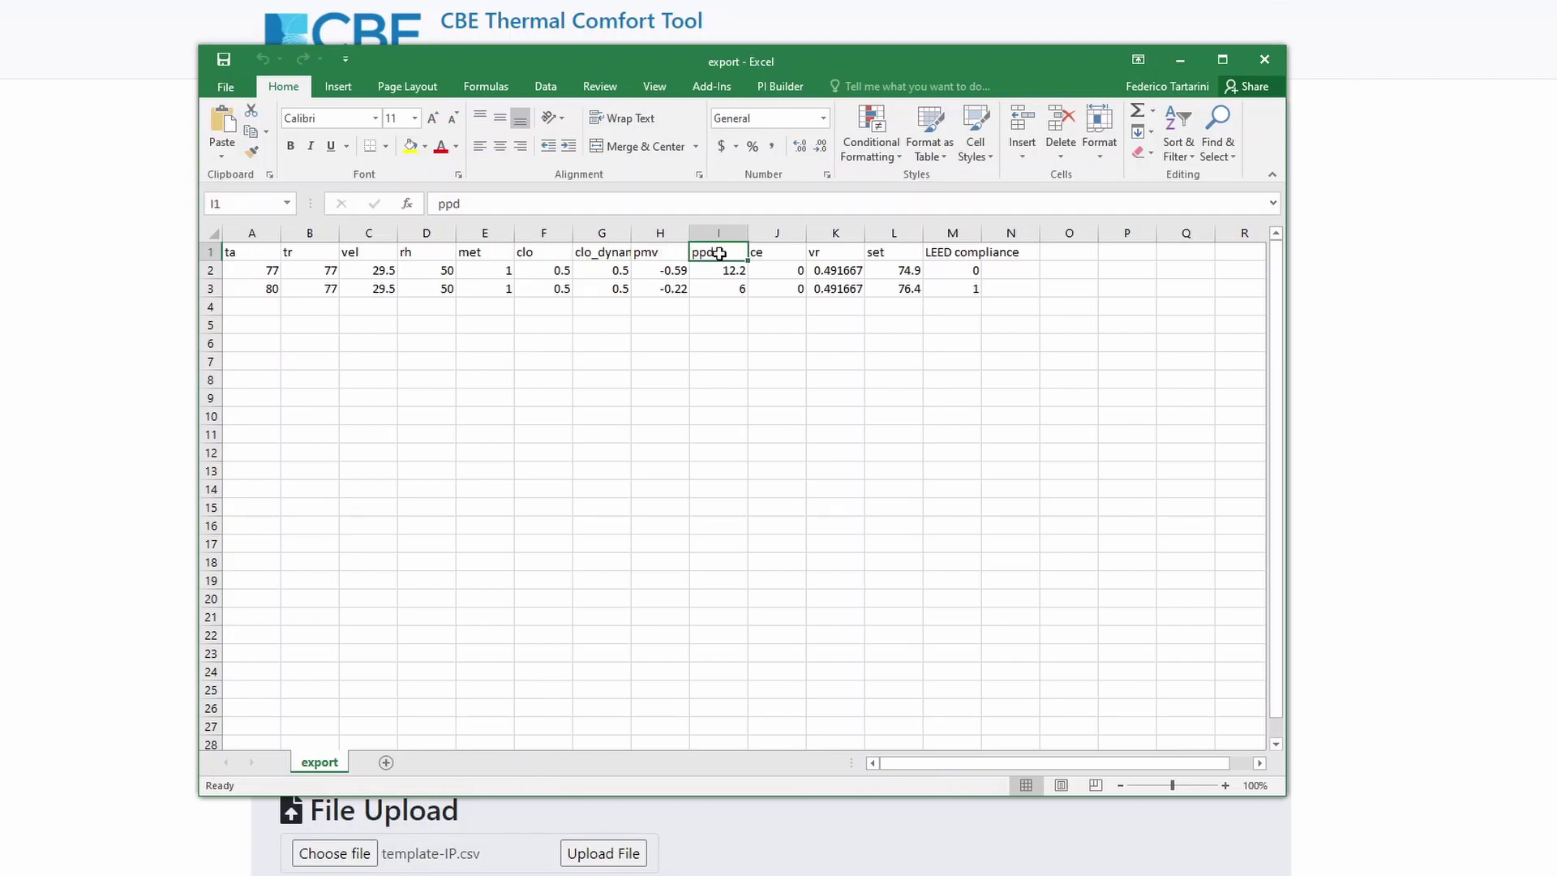
pyautogui.click(774, 251)
pyautogui.click(892, 252)
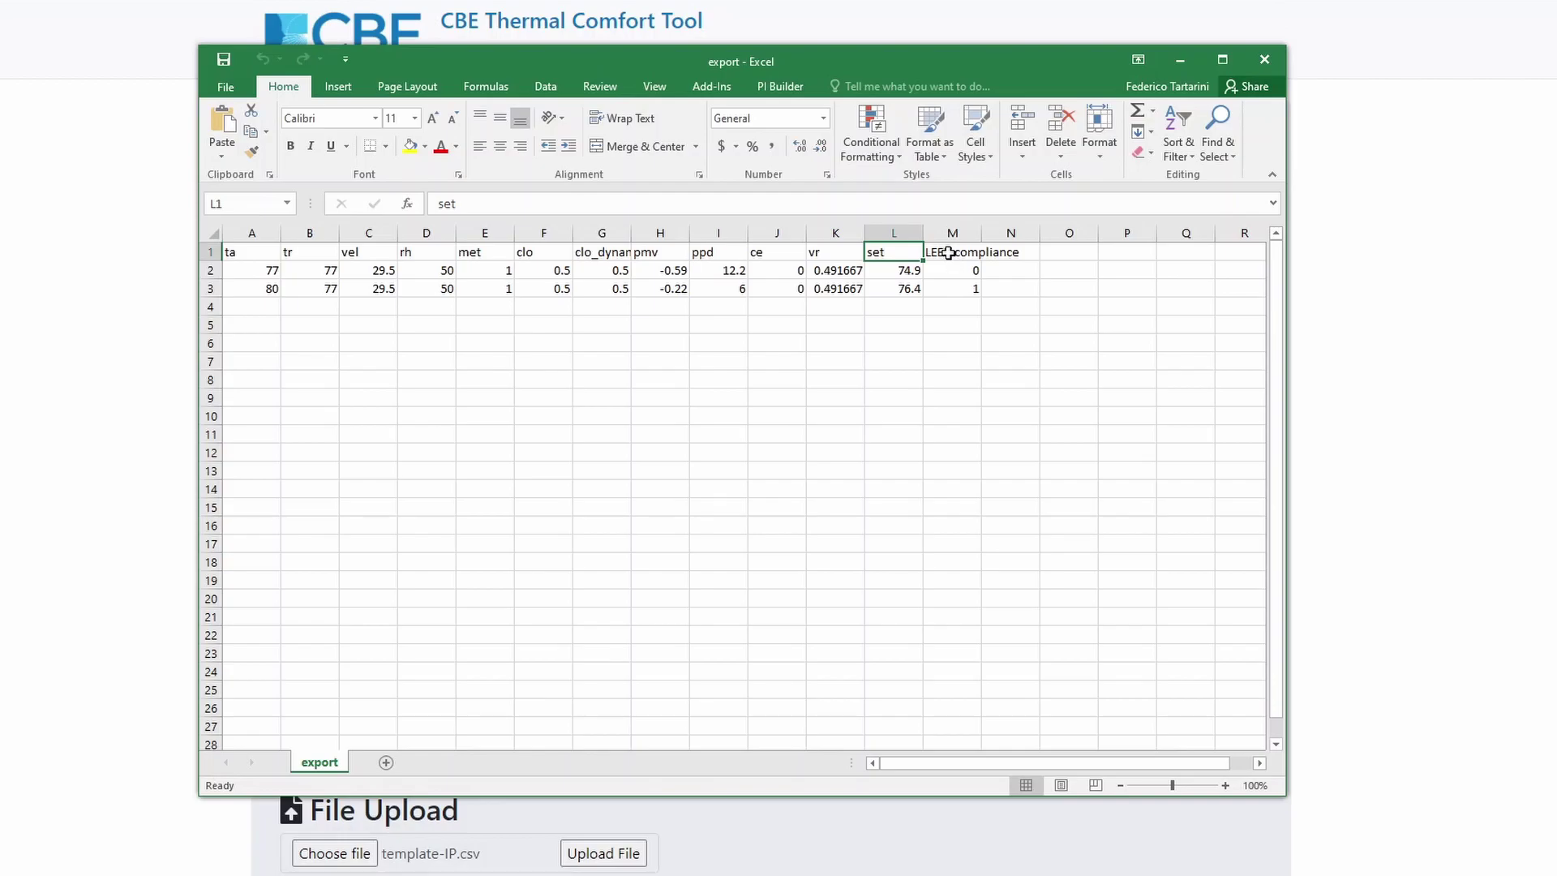
pyautogui.hotkey('alt', 'Tab')
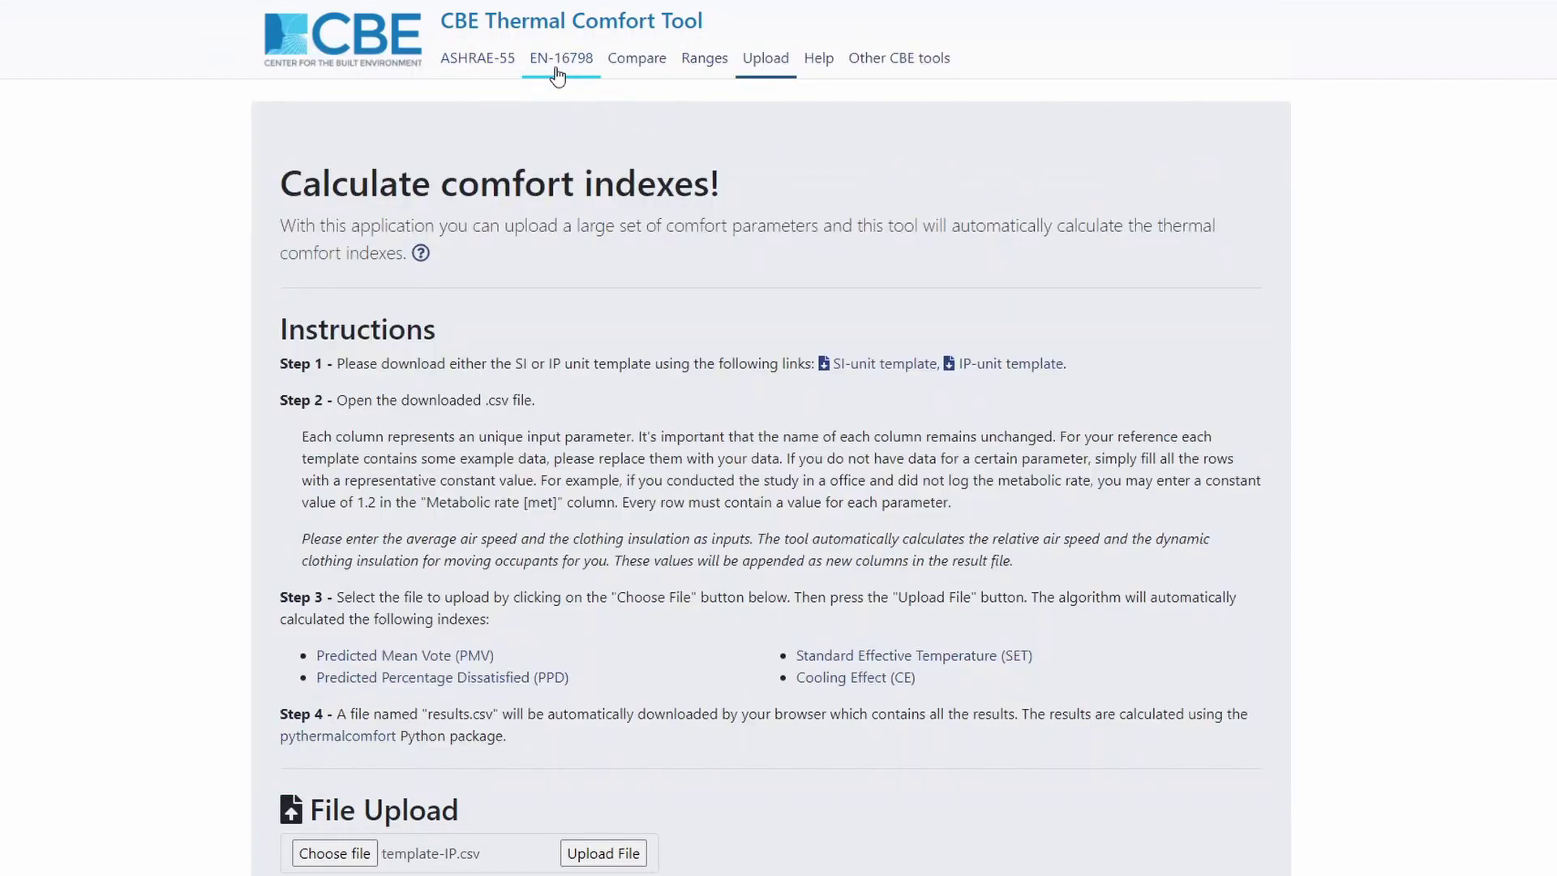
# Return to the ASHRAE-55 calculator and open the Version changelog link in a new tab
pyautogui.click(468, 77)
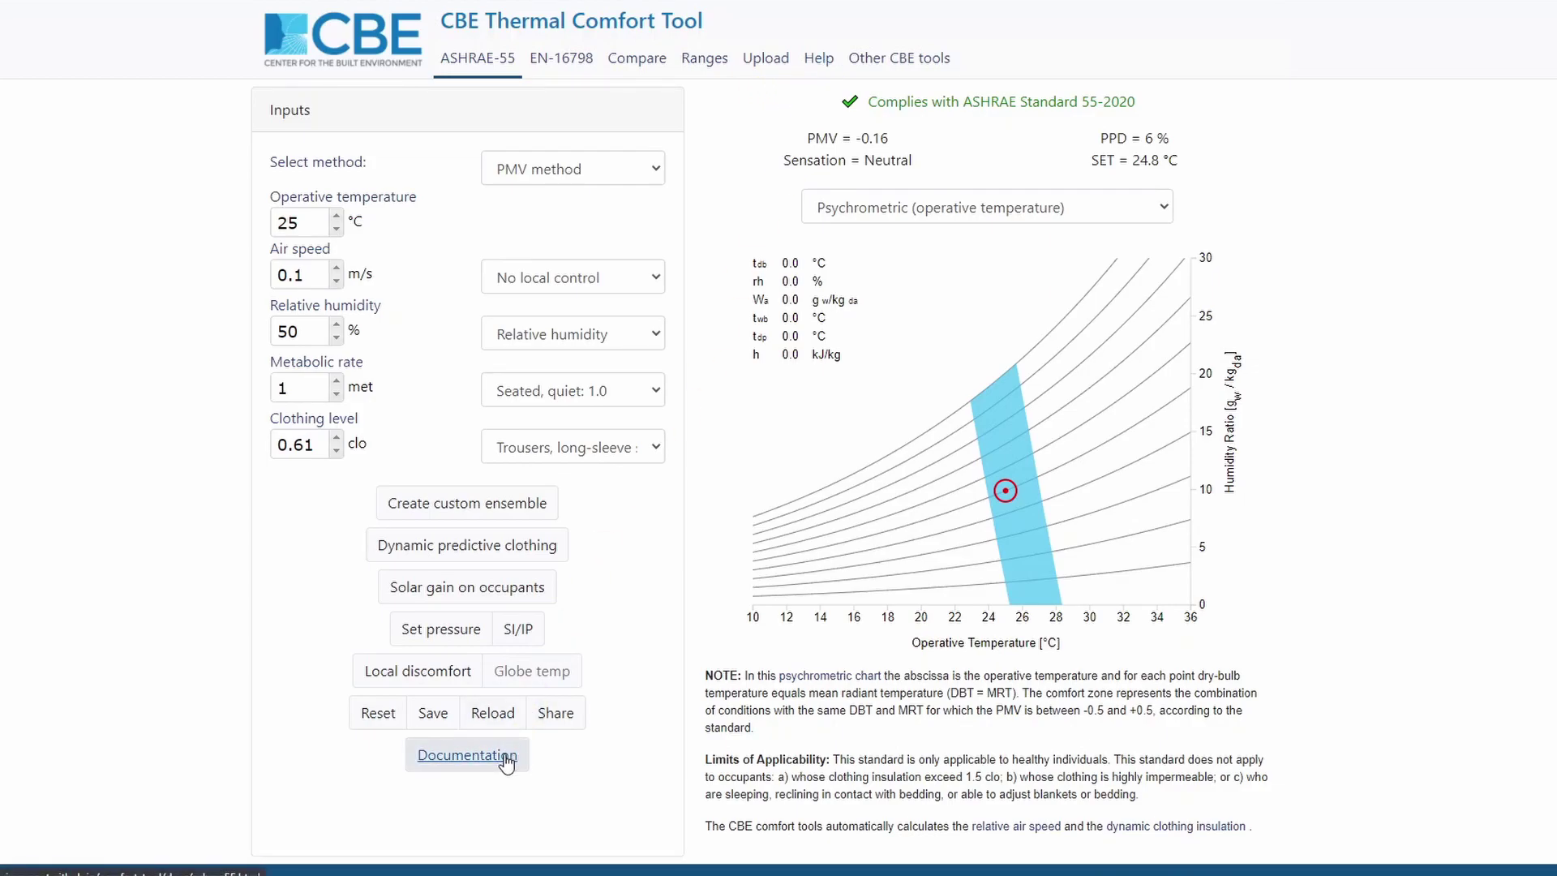
pyautogui.scroll(-3, 507, 762)
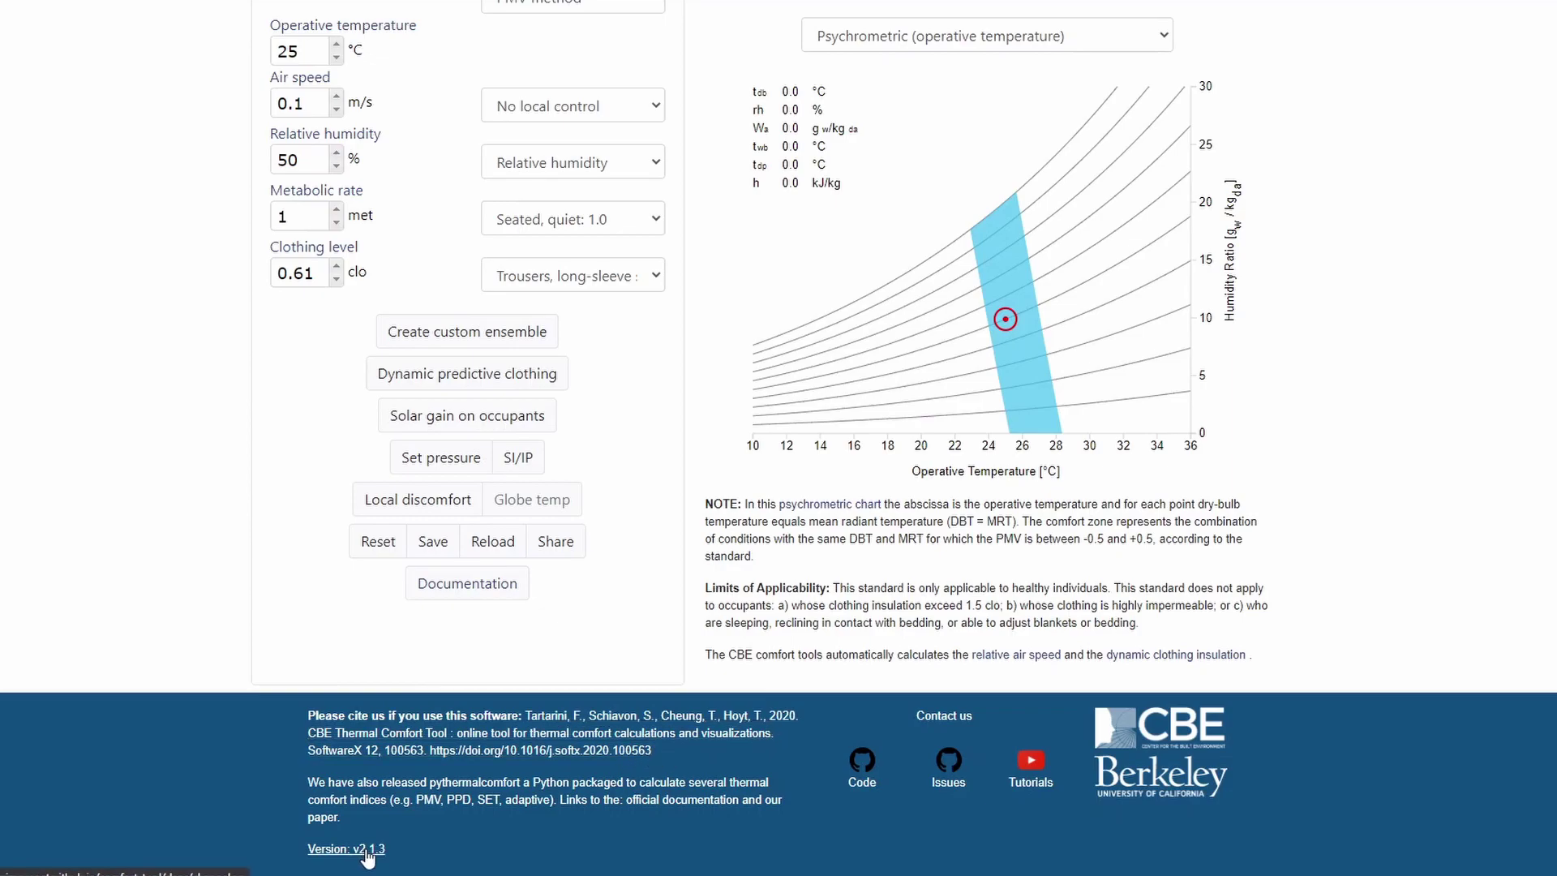
pyautogui.rightClick(367, 857)
pyautogui.click(442, 658)
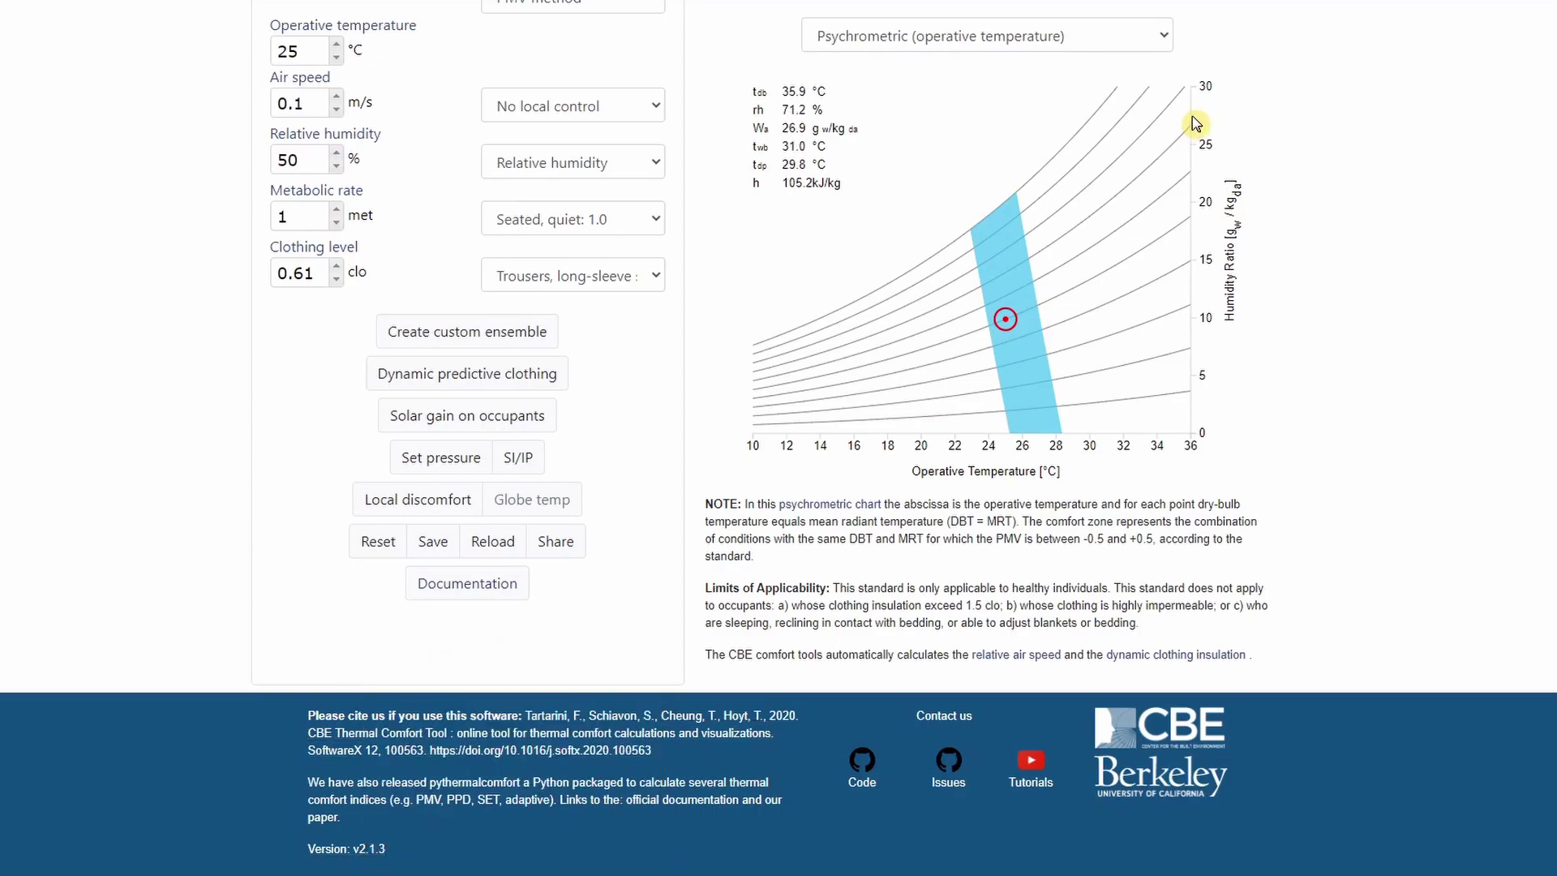
pyautogui.hotkey('ctrl', 'Tab')
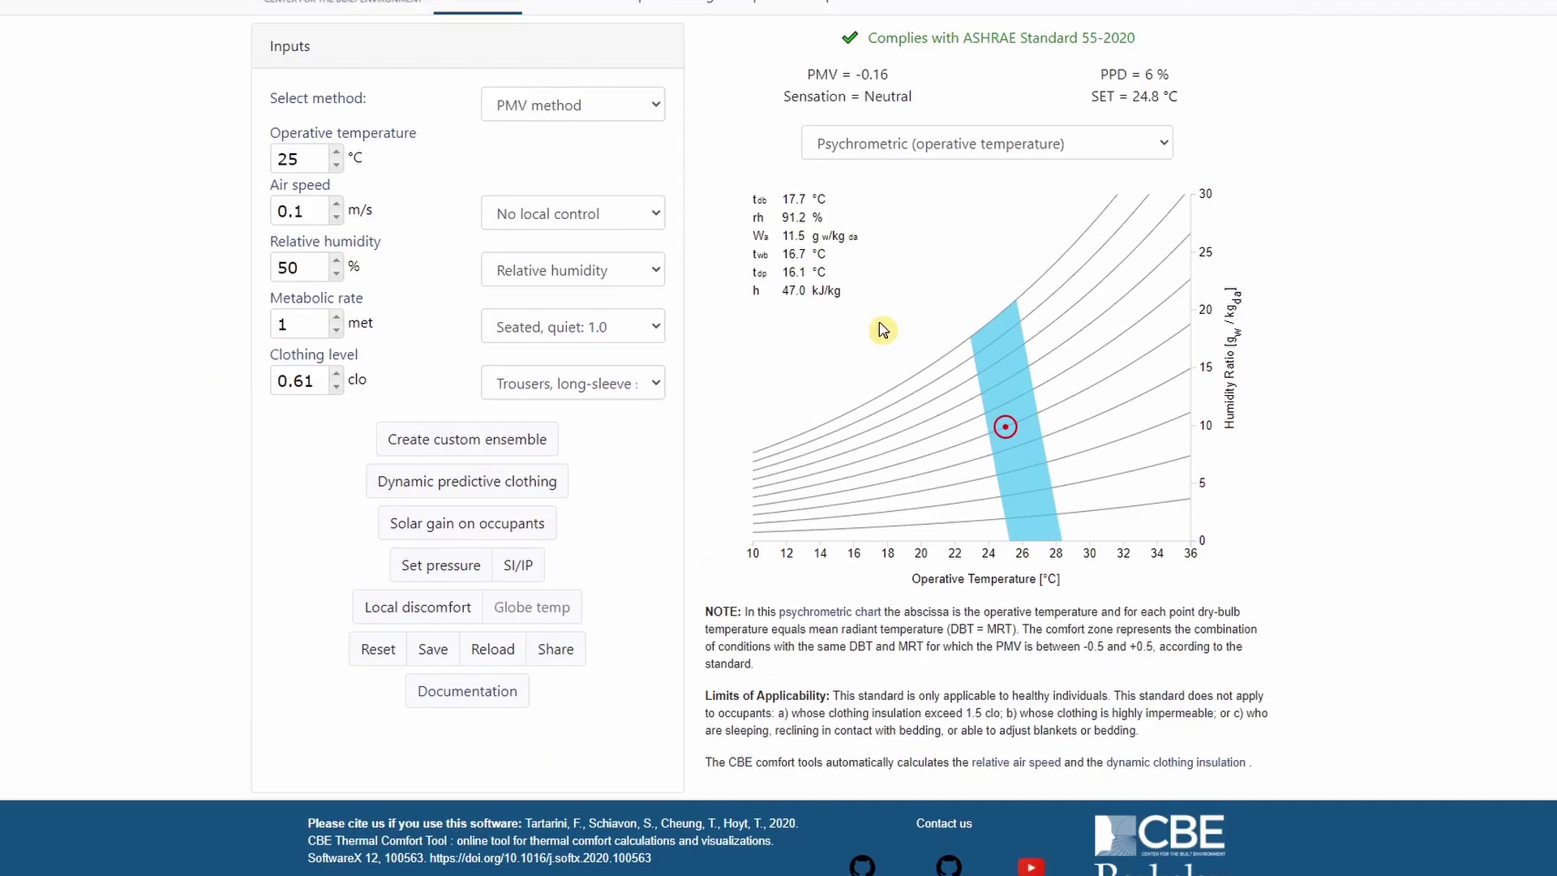
pyautogui.scroll(1, 883, 329)
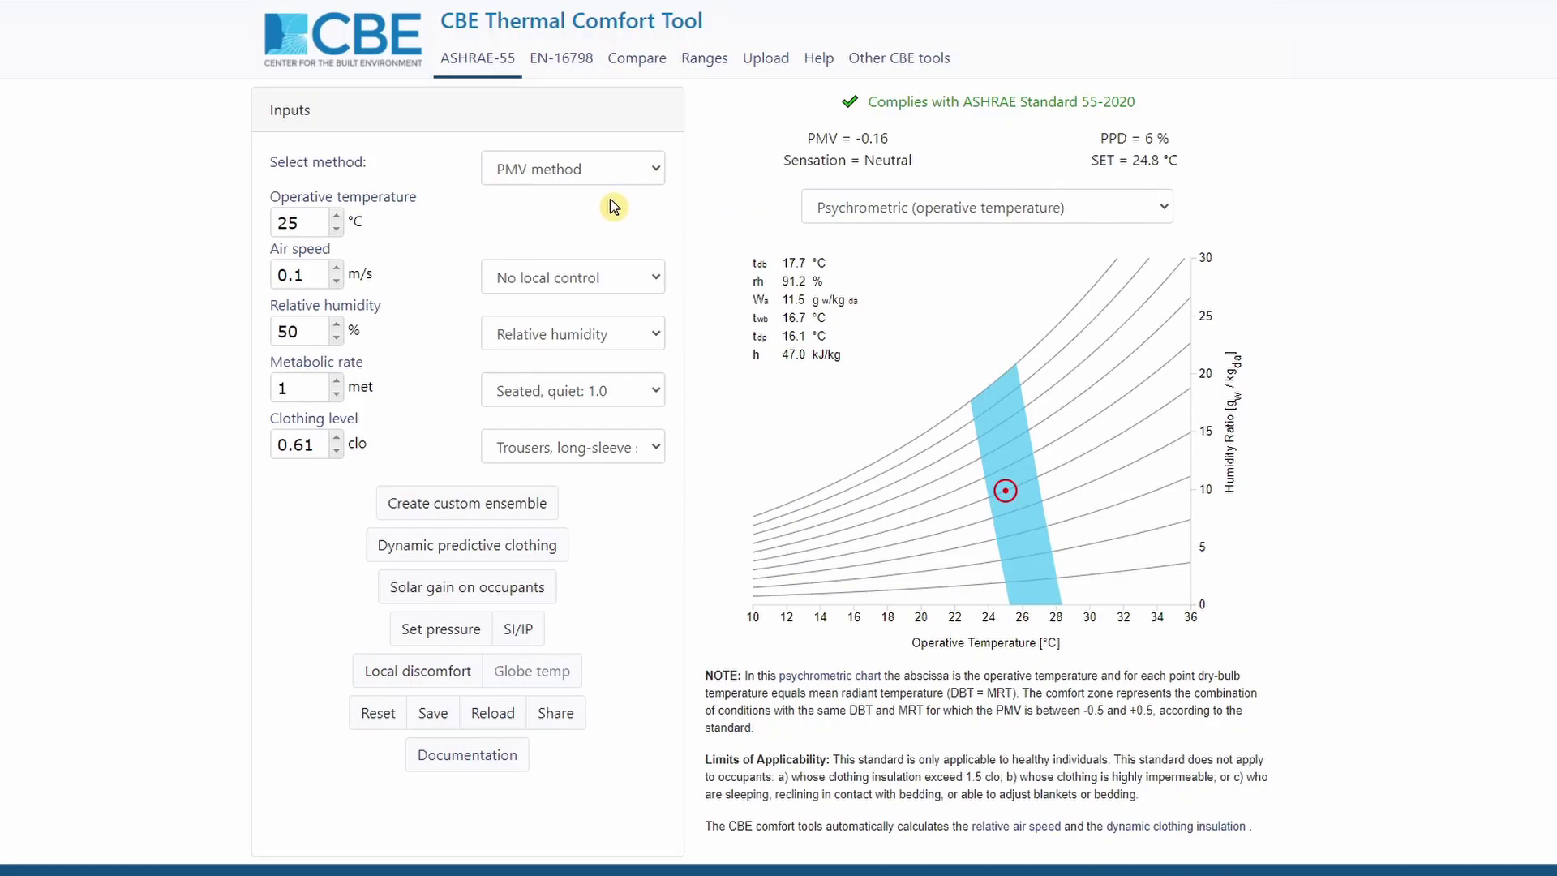
# Switch the comfort calculation method to Adaptive, then back to PMV
pyautogui.click(611, 170)
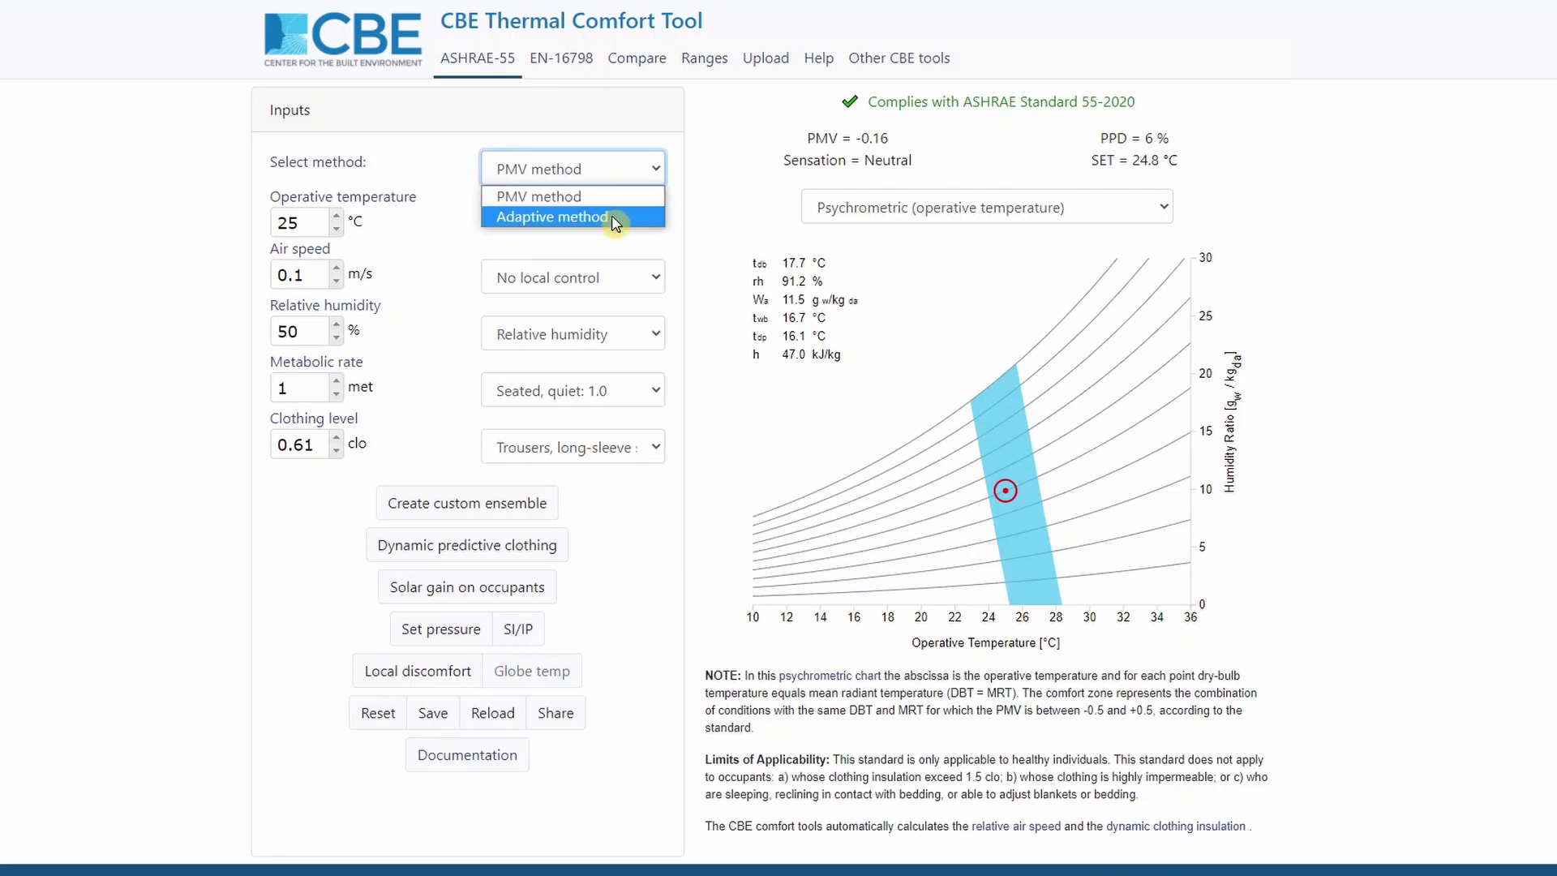
pyautogui.click(616, 220)
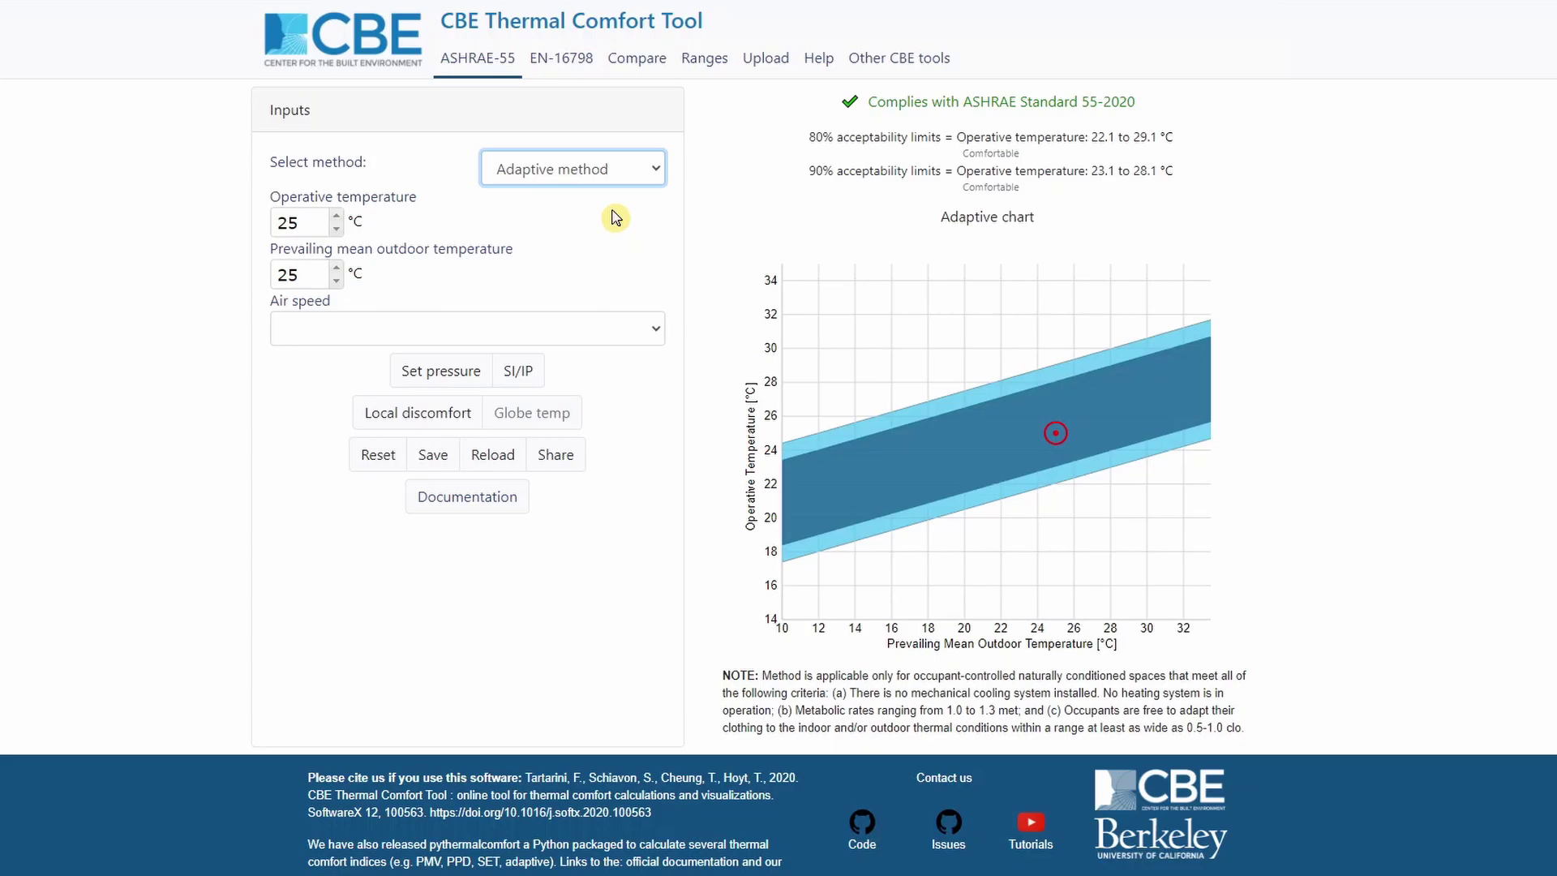
pyautogui.click(514, 181)
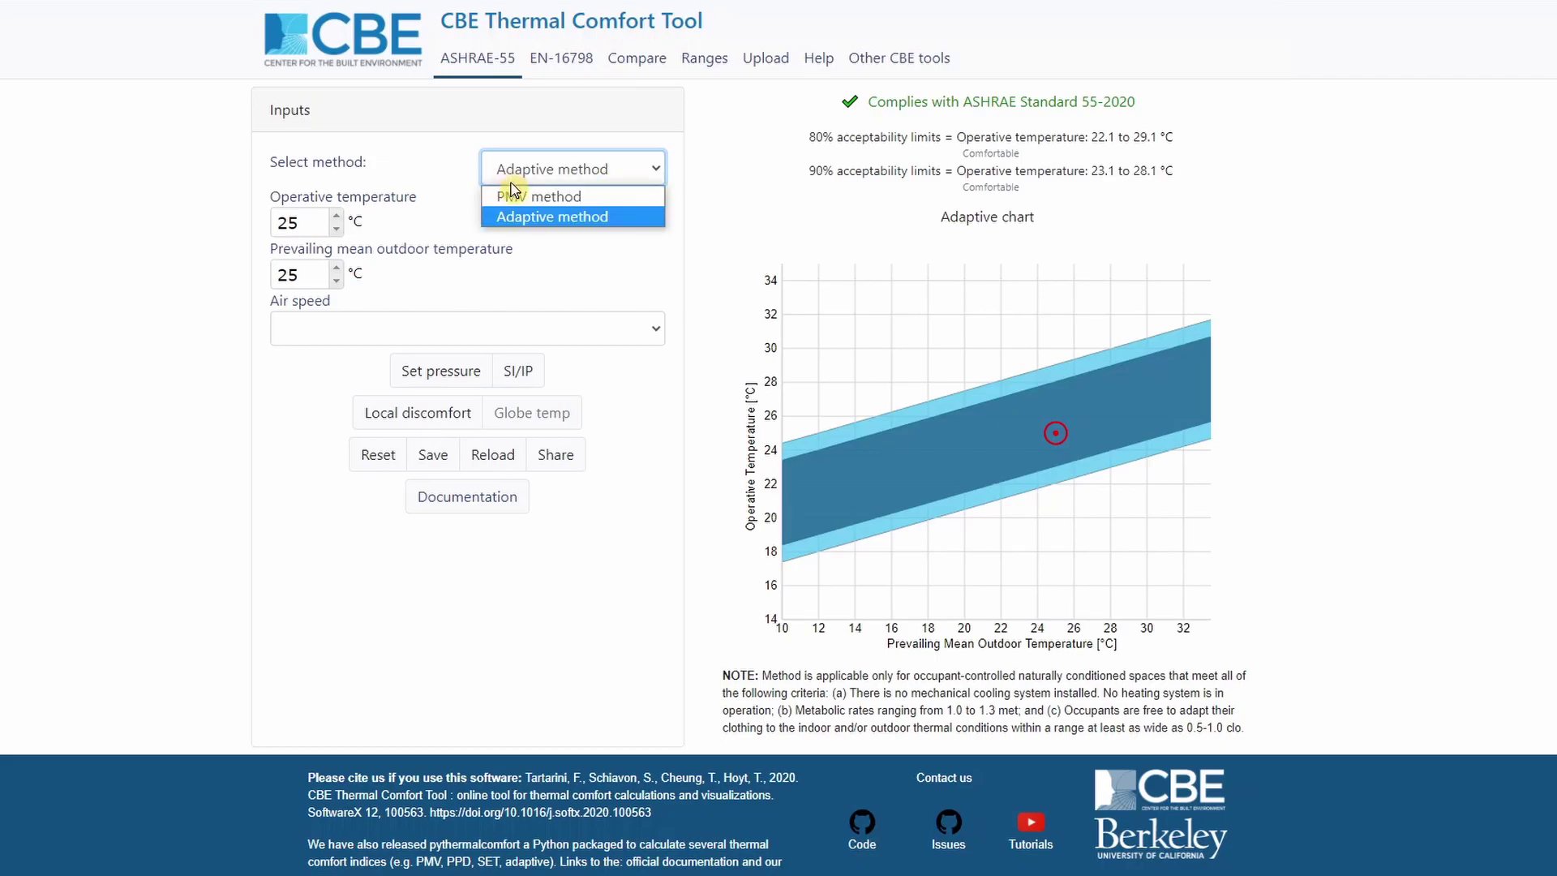
pyautogui.click(519, 196)
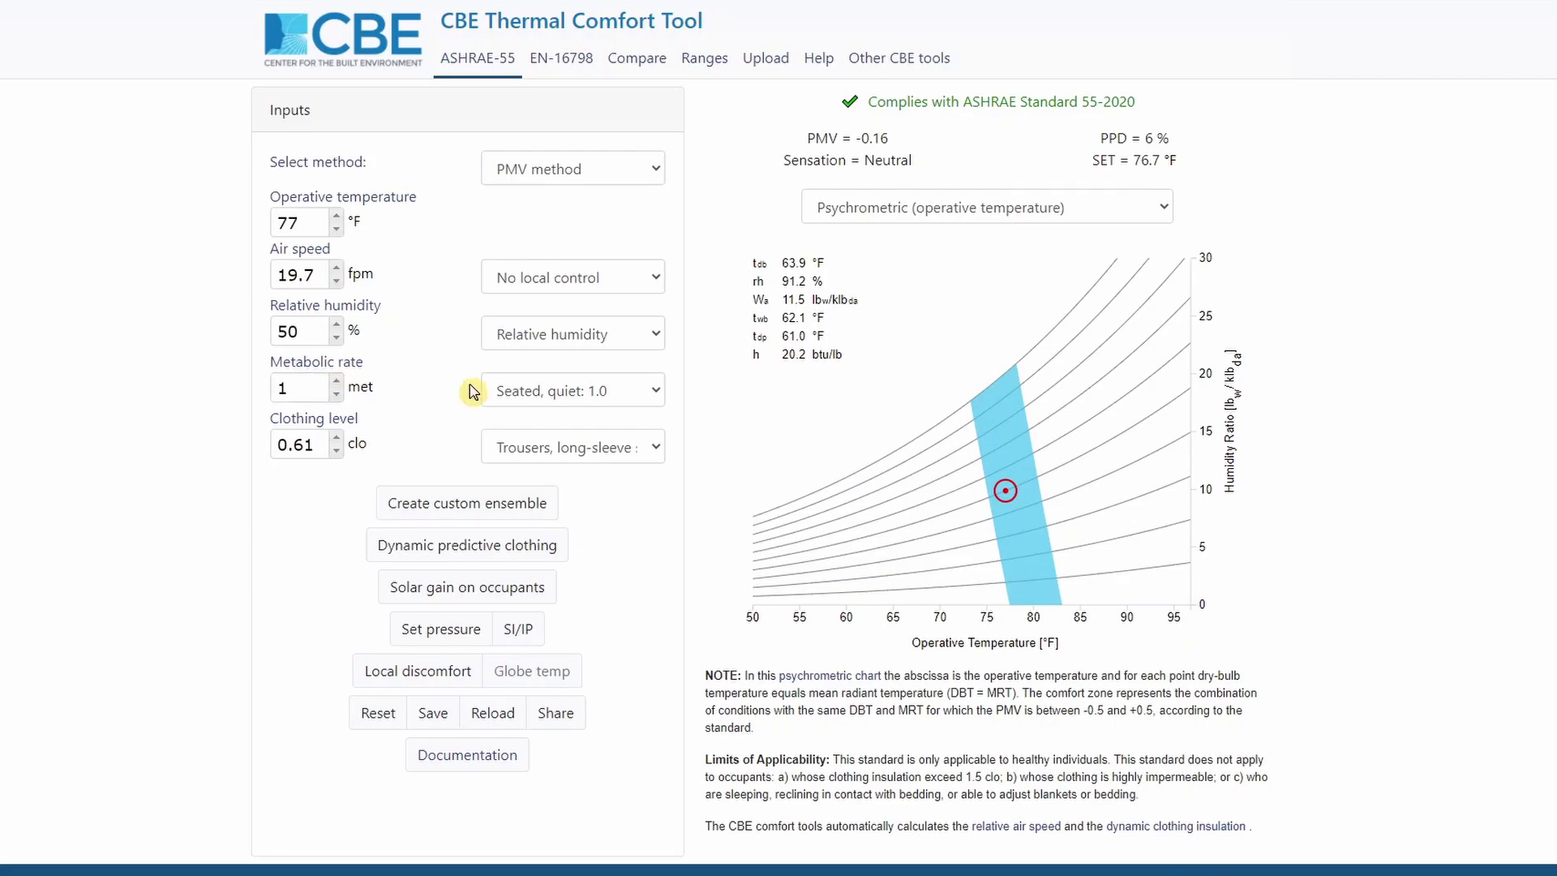
# Set activity to Standing, relaxed (1.2 met) and clothing to the 0.54 clo knee-length skirt ensemble
pyautogui.click(565, 399)
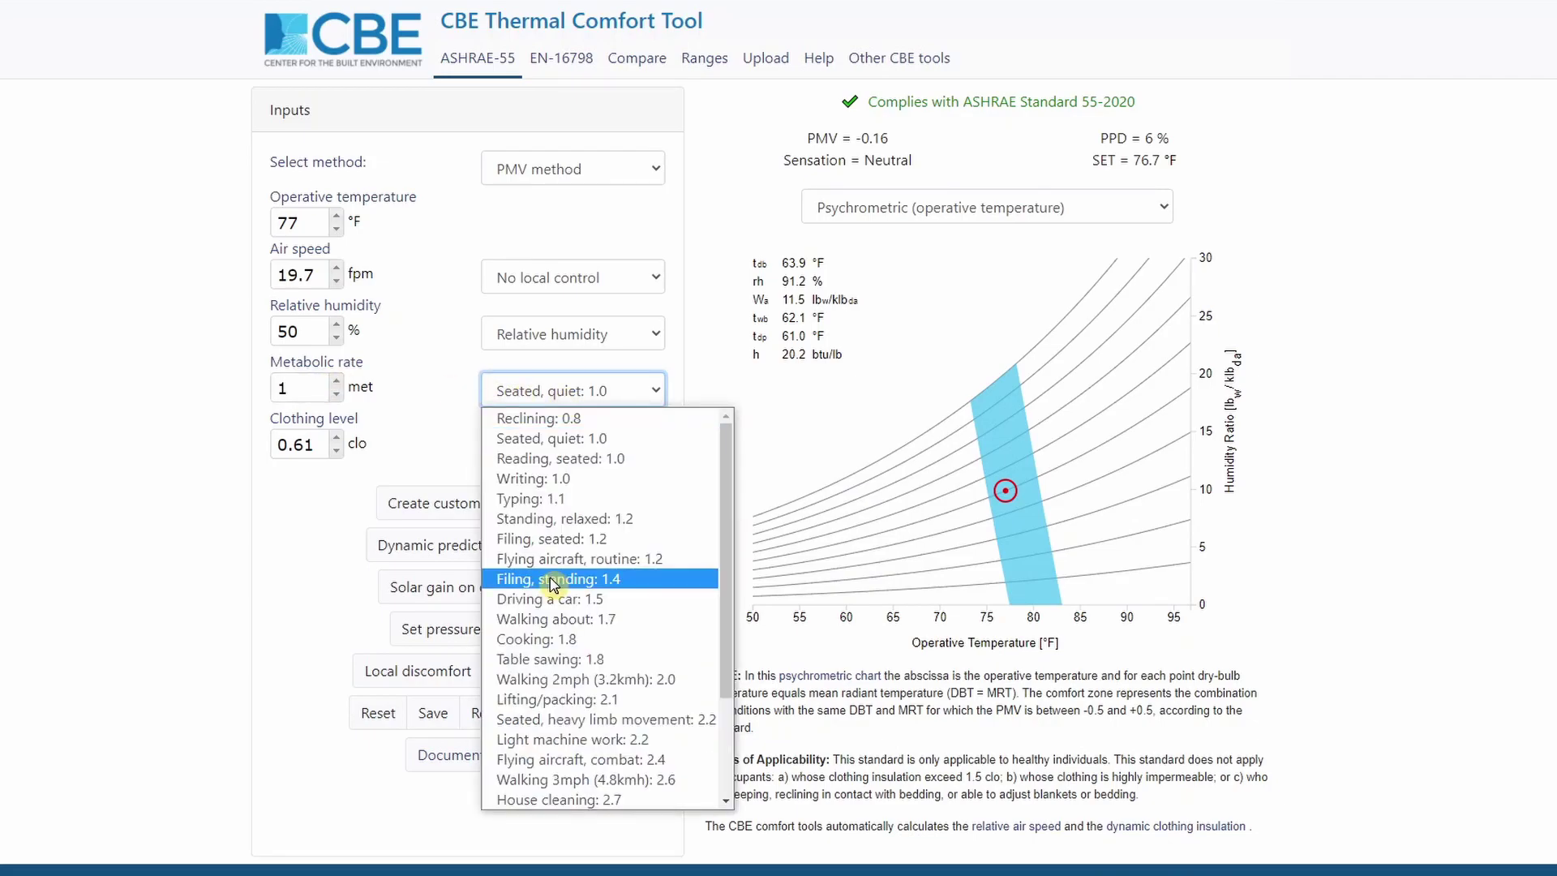
pyautogui.click(550, 520)
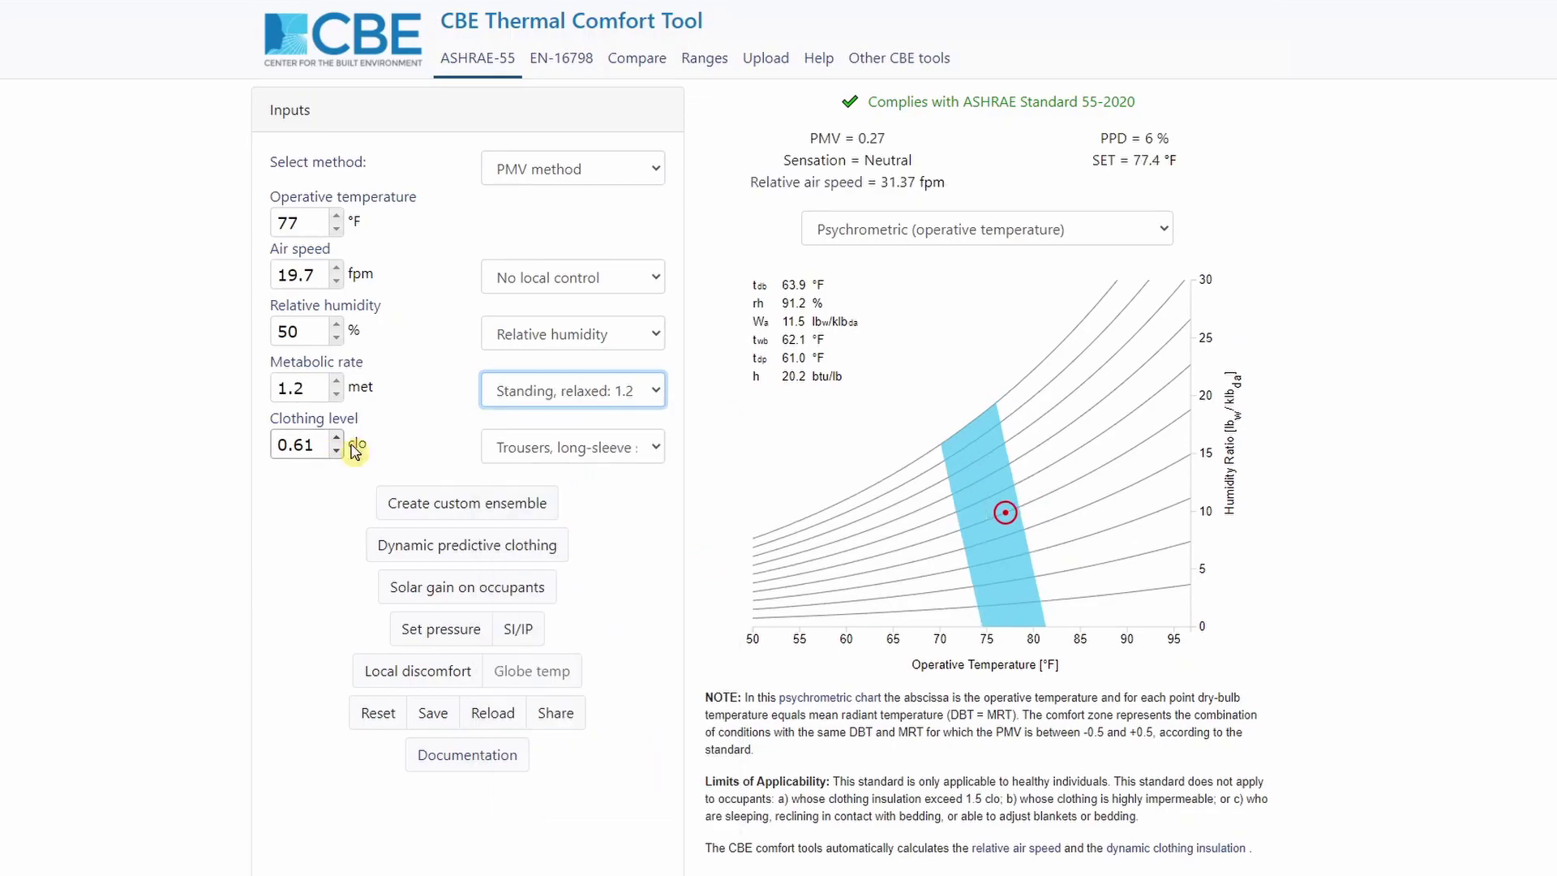
pyautogui.click(524, 447)
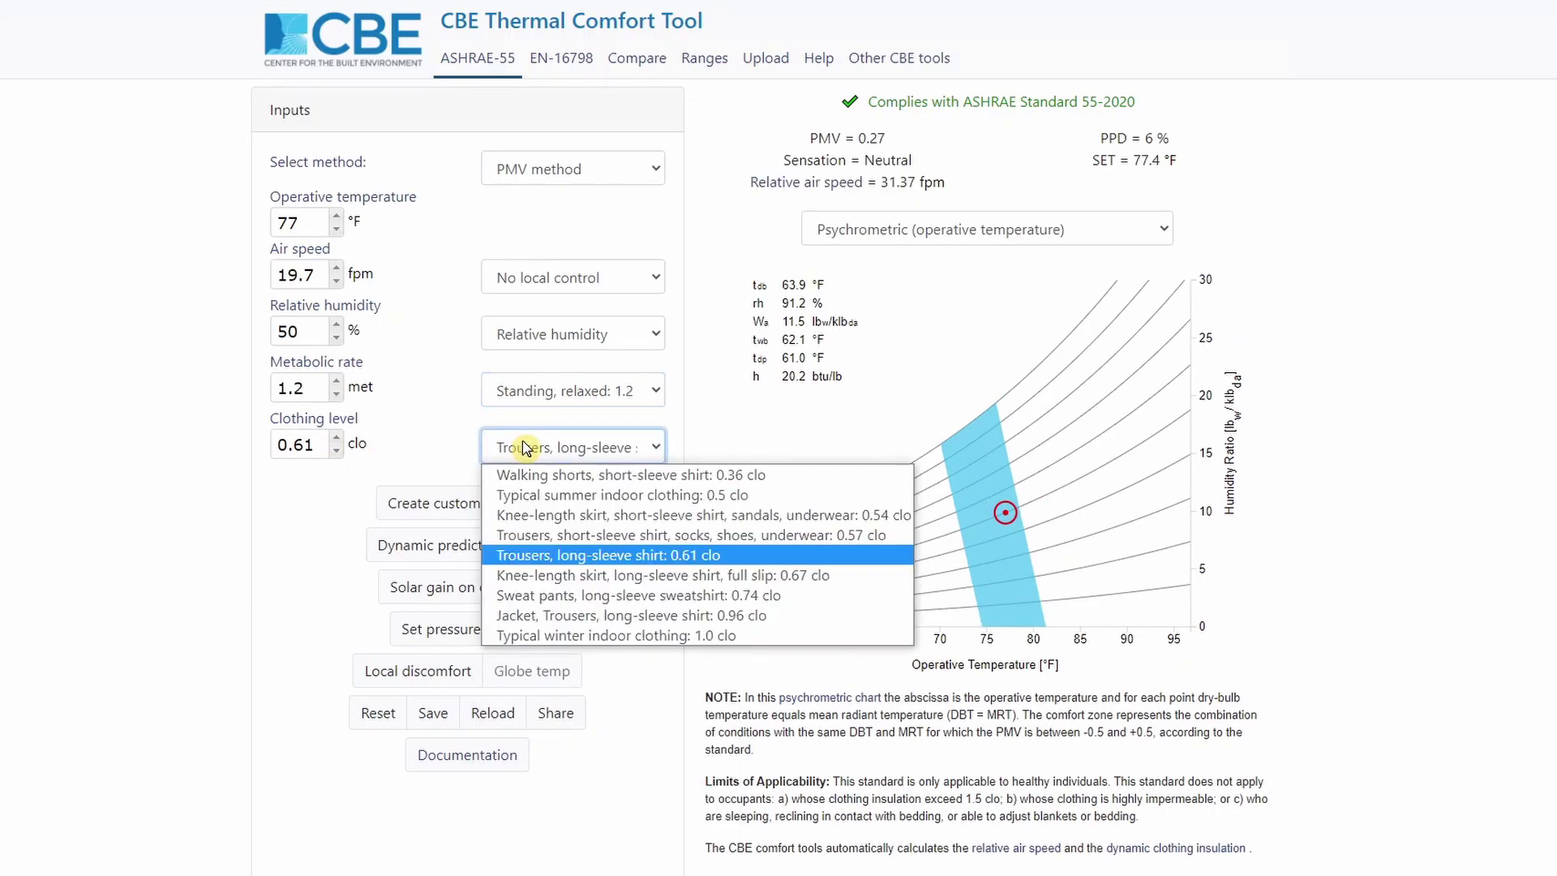
pyautogui.click(623, 517)
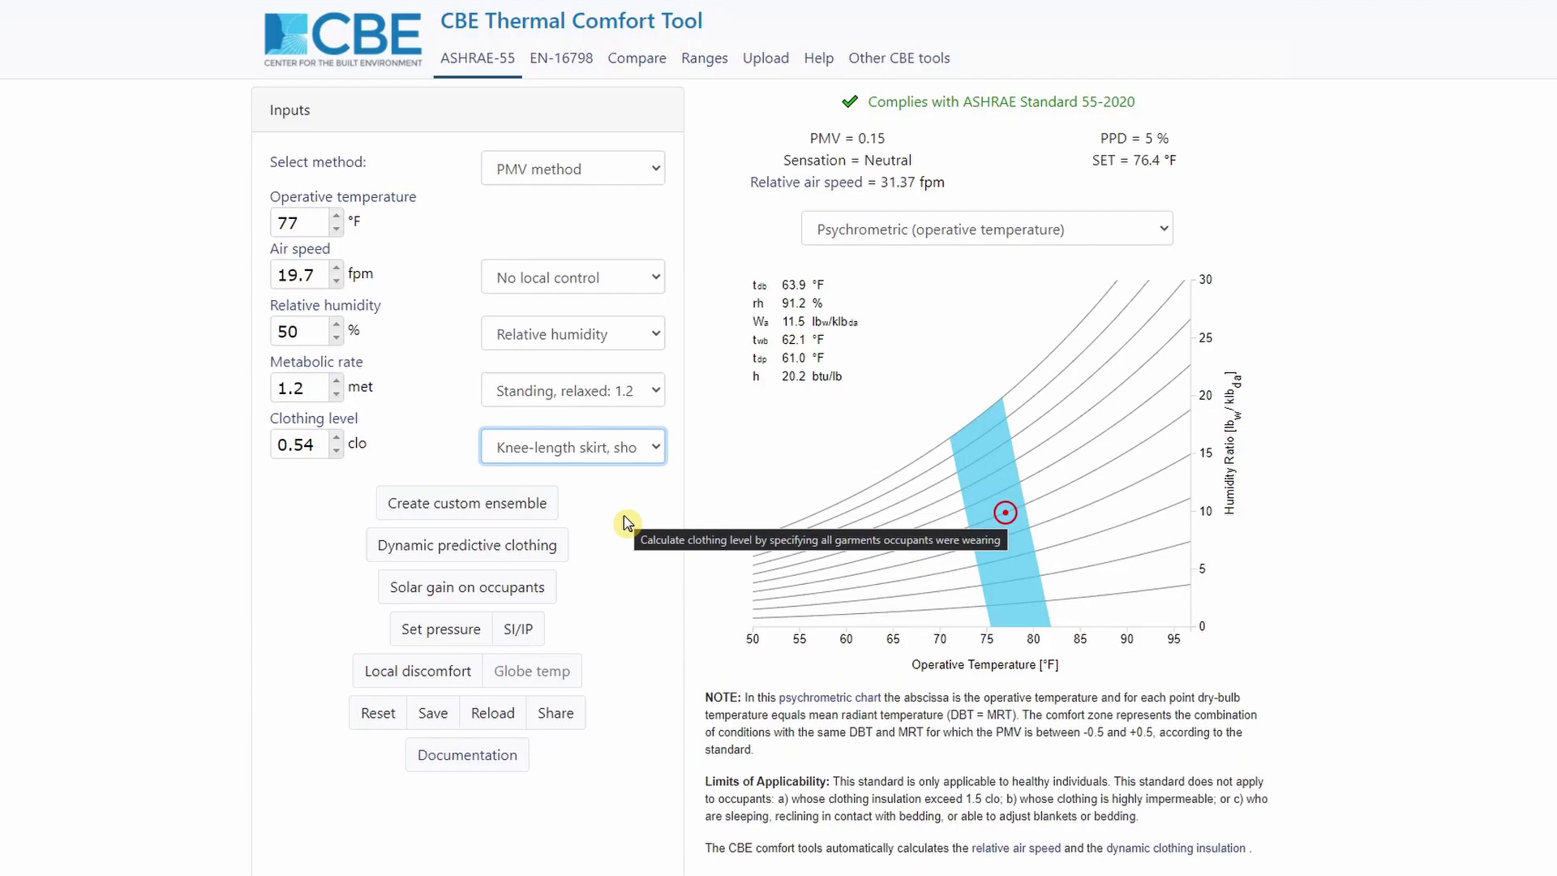
# Build a custom ensemble of socks, shoes, underwear, office chair, thin trousers and T-shirt, applying 0.41 clo
pyautogui.click(456, 513)
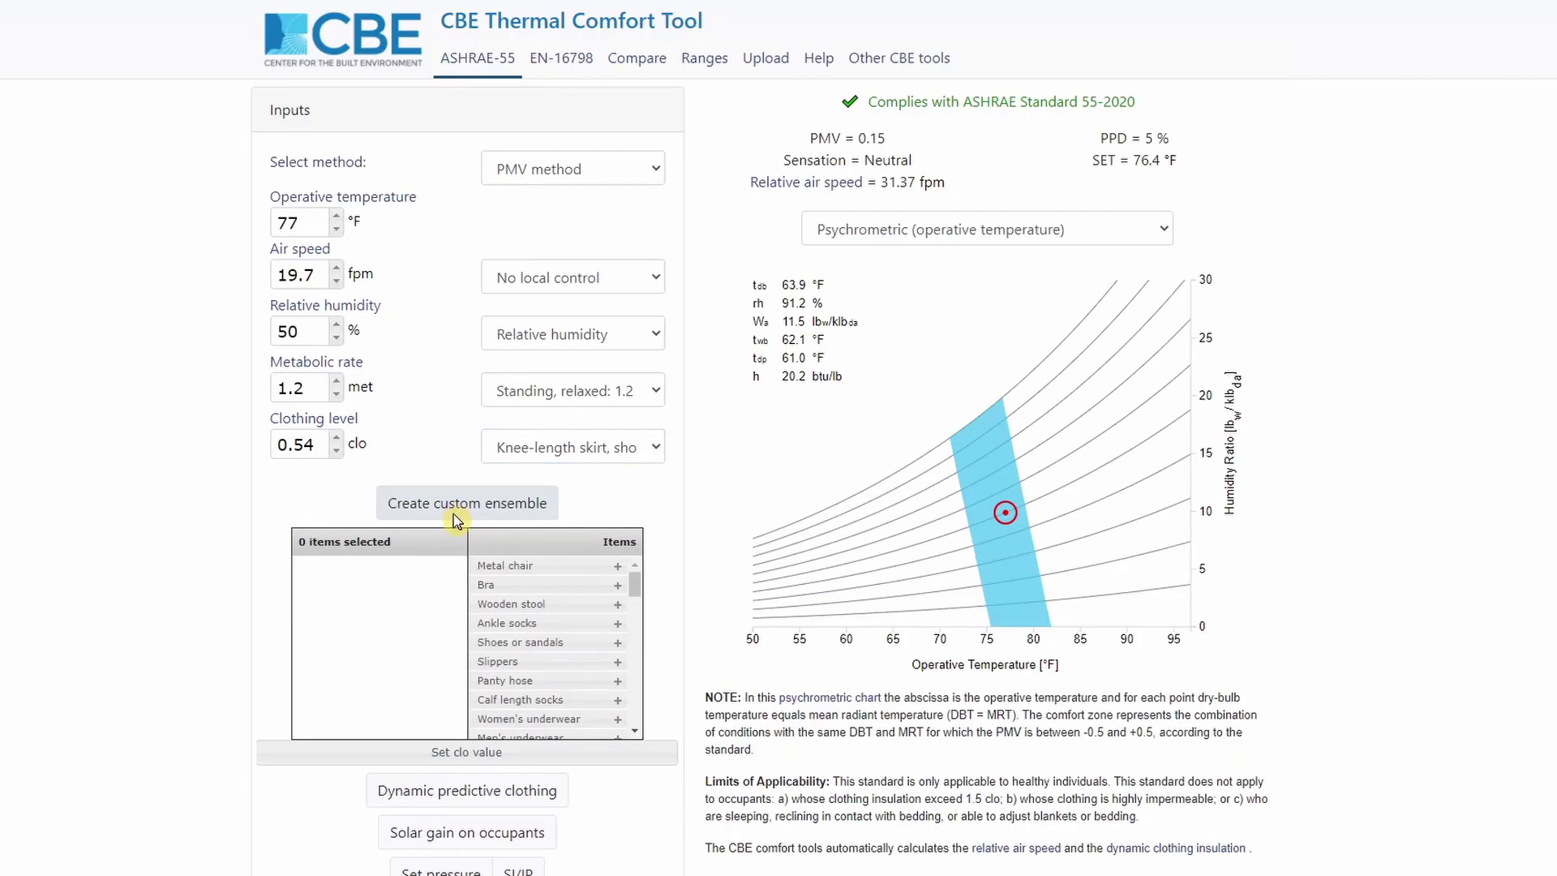
pyautogui.click(617, 623)
pyautogui.click(617, 623)
pyautogui.click(617, 699)
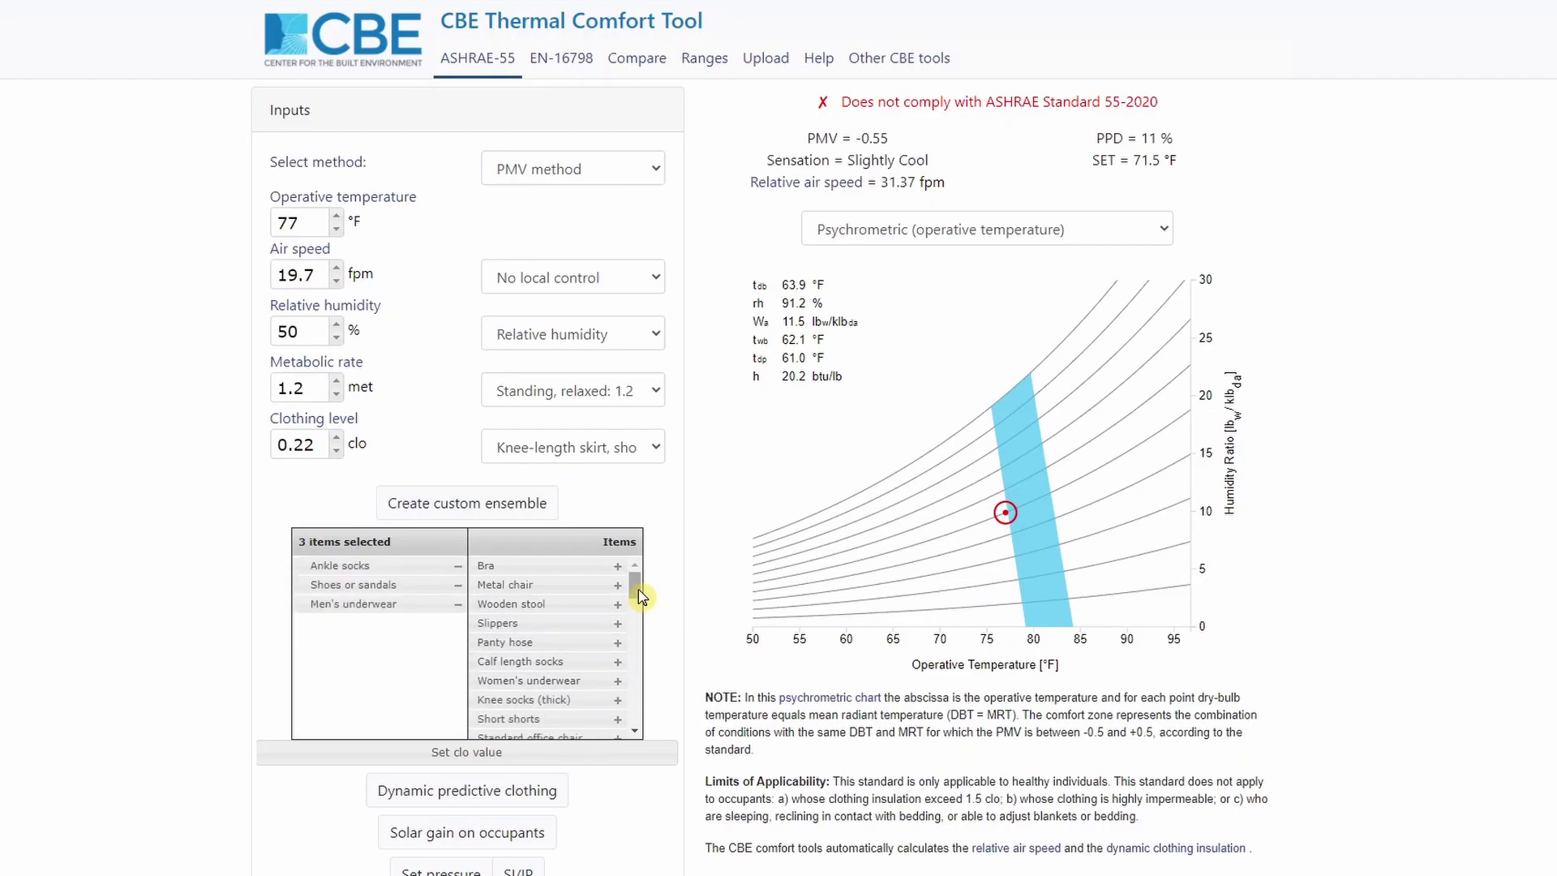
pyautogui.scroll(-2, 640, 596)
pyautogui.click(617, 604)
pyautogui.moveTo(639, 625)
pyautogui.mouseDown()
pyautogui.moveTo(640, 652)
pyautogui.moveTo(636, 625)
pyautogui.mouseUp()
pyautogui.scroll(-3, 619, 648)
pyautogui.click(617, 609)
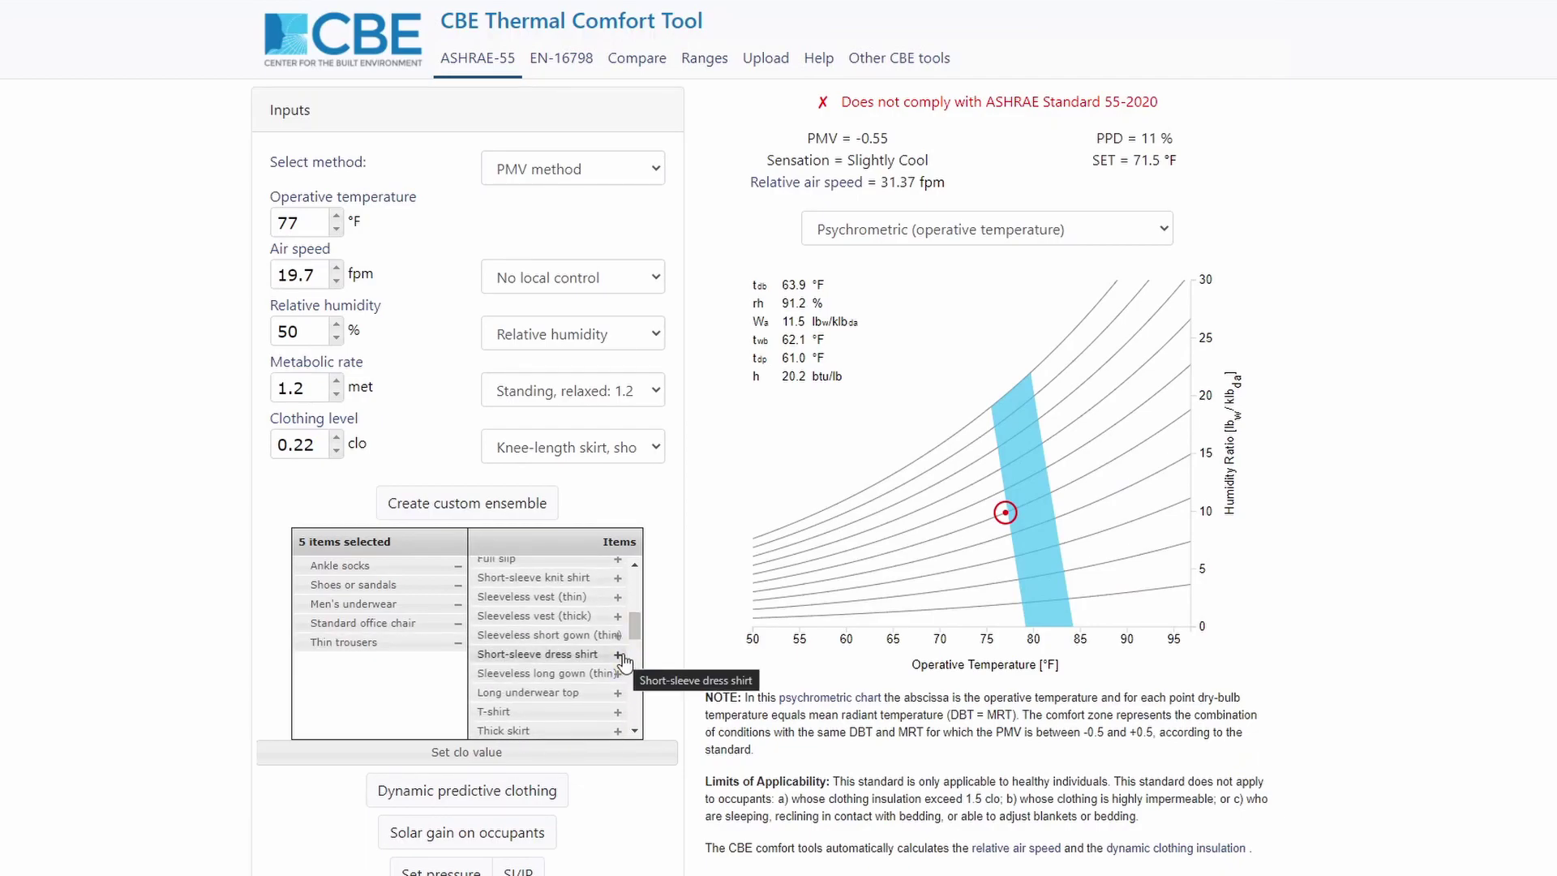
pyautogui.scroll(-2, 623, 661)
pyautogui.click(619, 636)
pyautogui.click(469, 752)
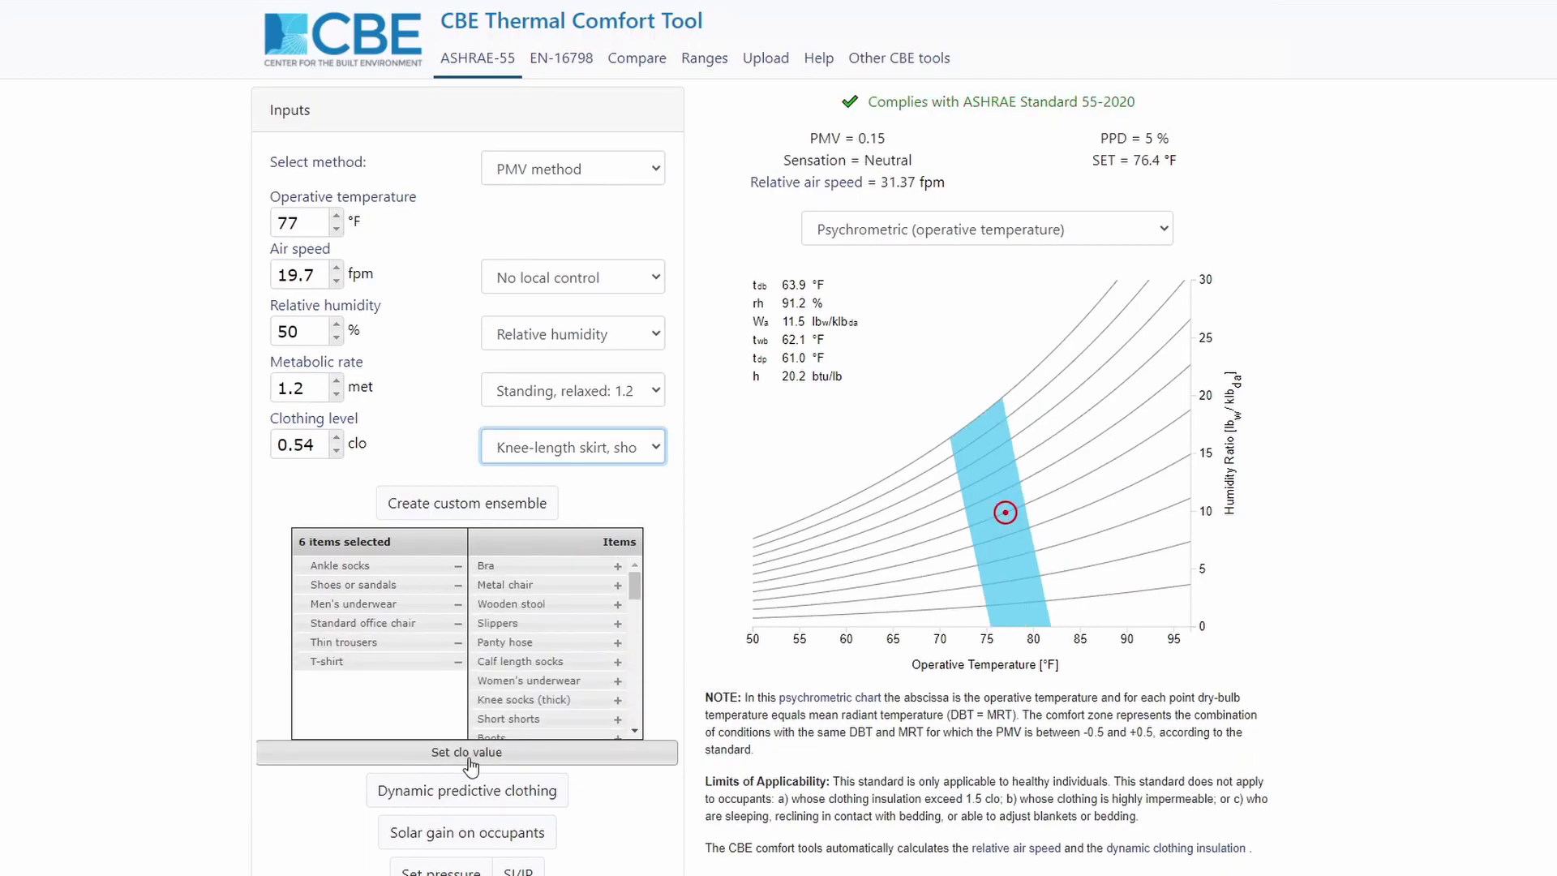
pyautogui.click(469, 754)
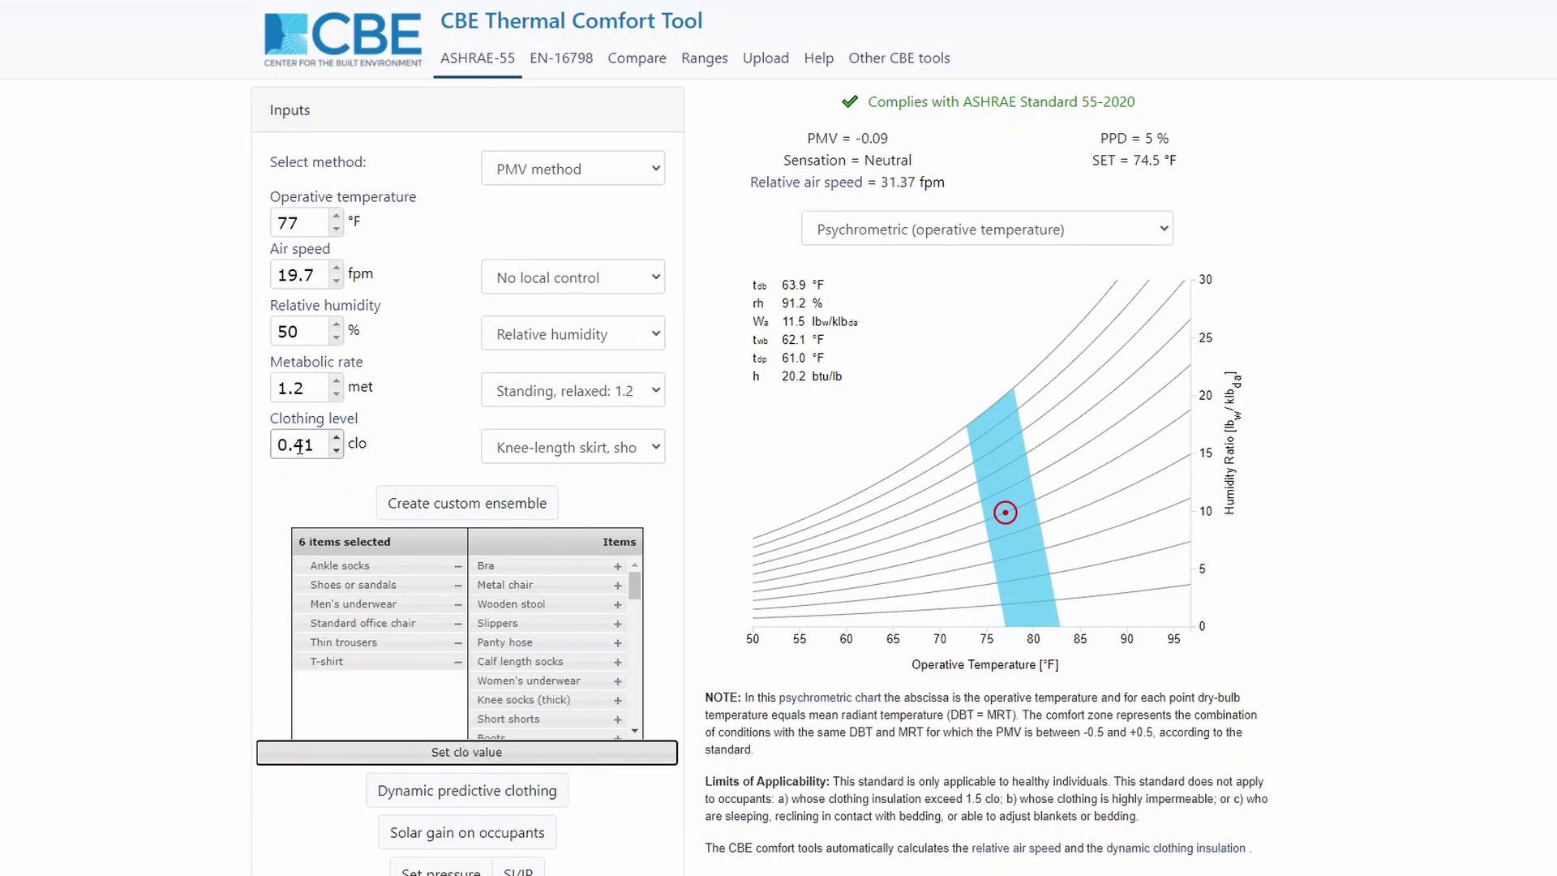
# Predict clothing from a 77 °F outdoor temperature with dynamic predictive clothing, giving 0.47 clo
pyautogui.click(1031, 570)
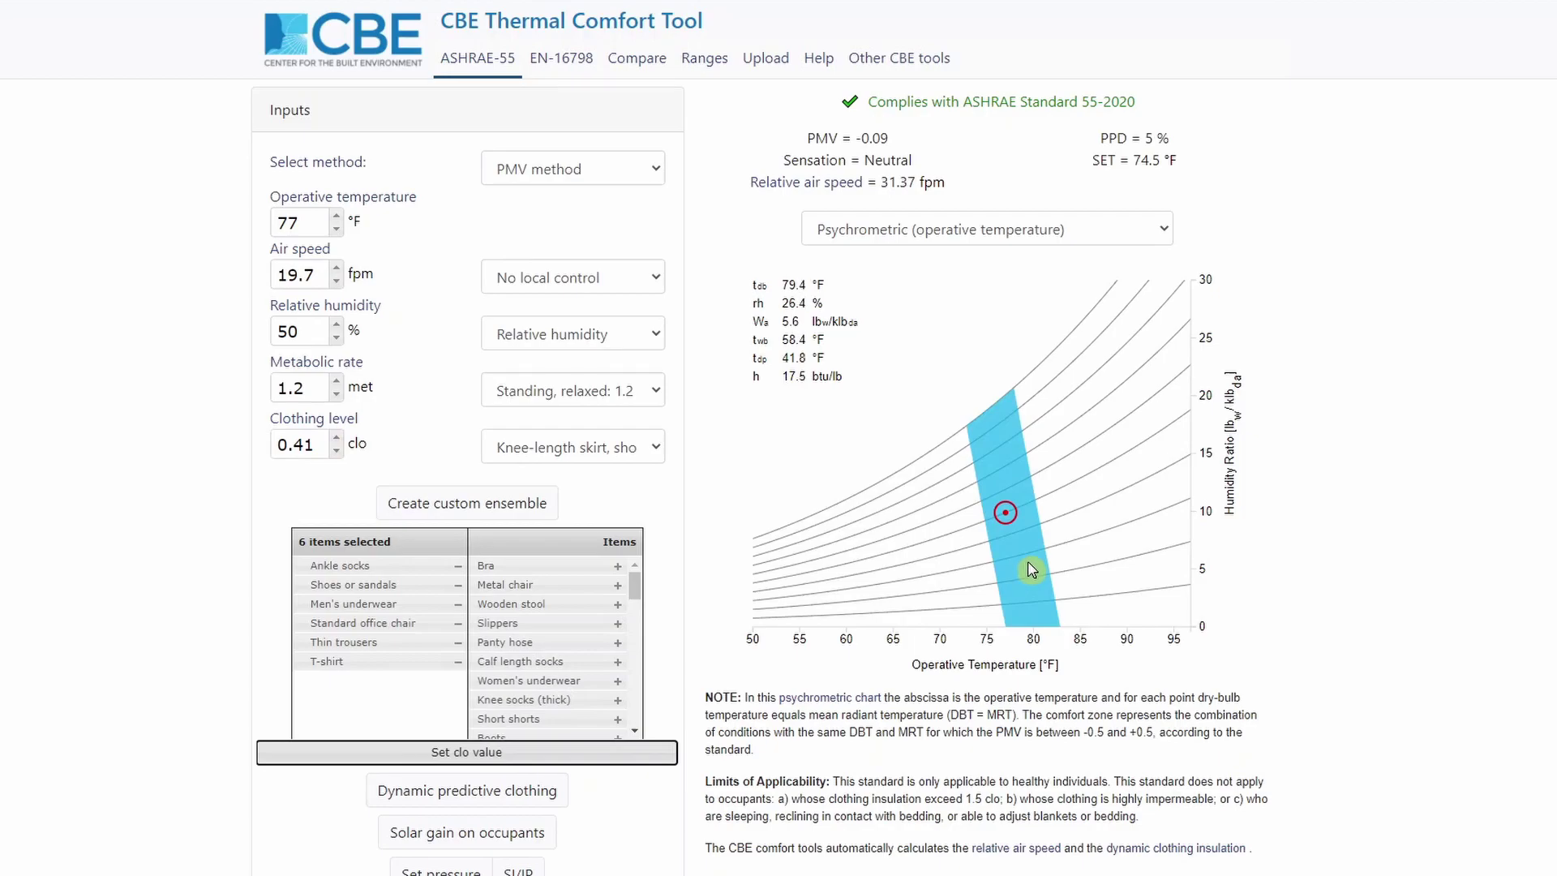
pyautogui.click(515, 503)
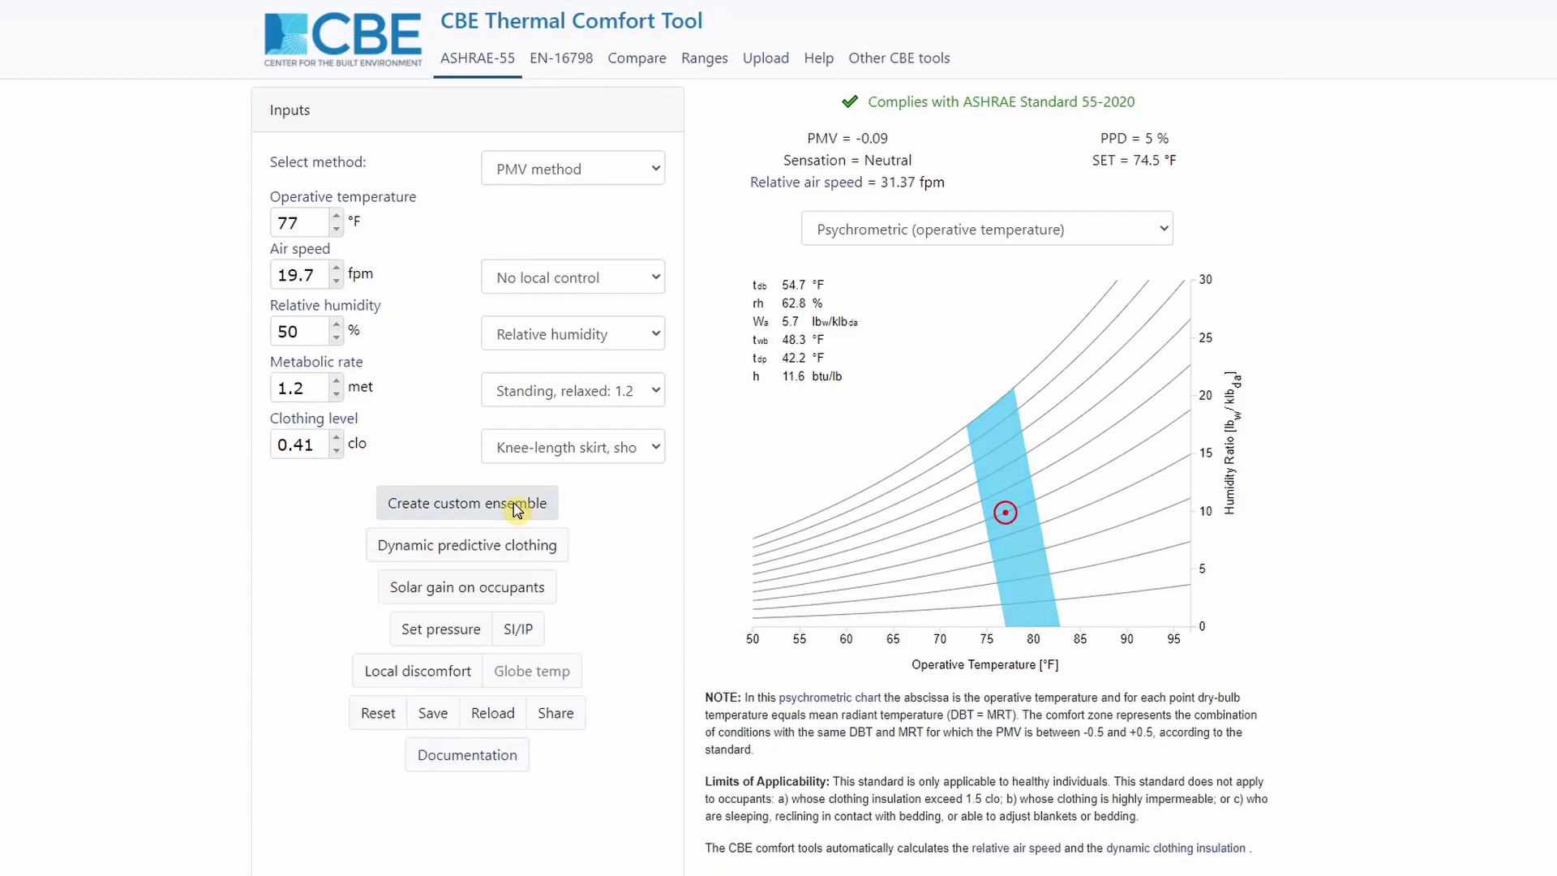
pyautogui.click(511, 555)
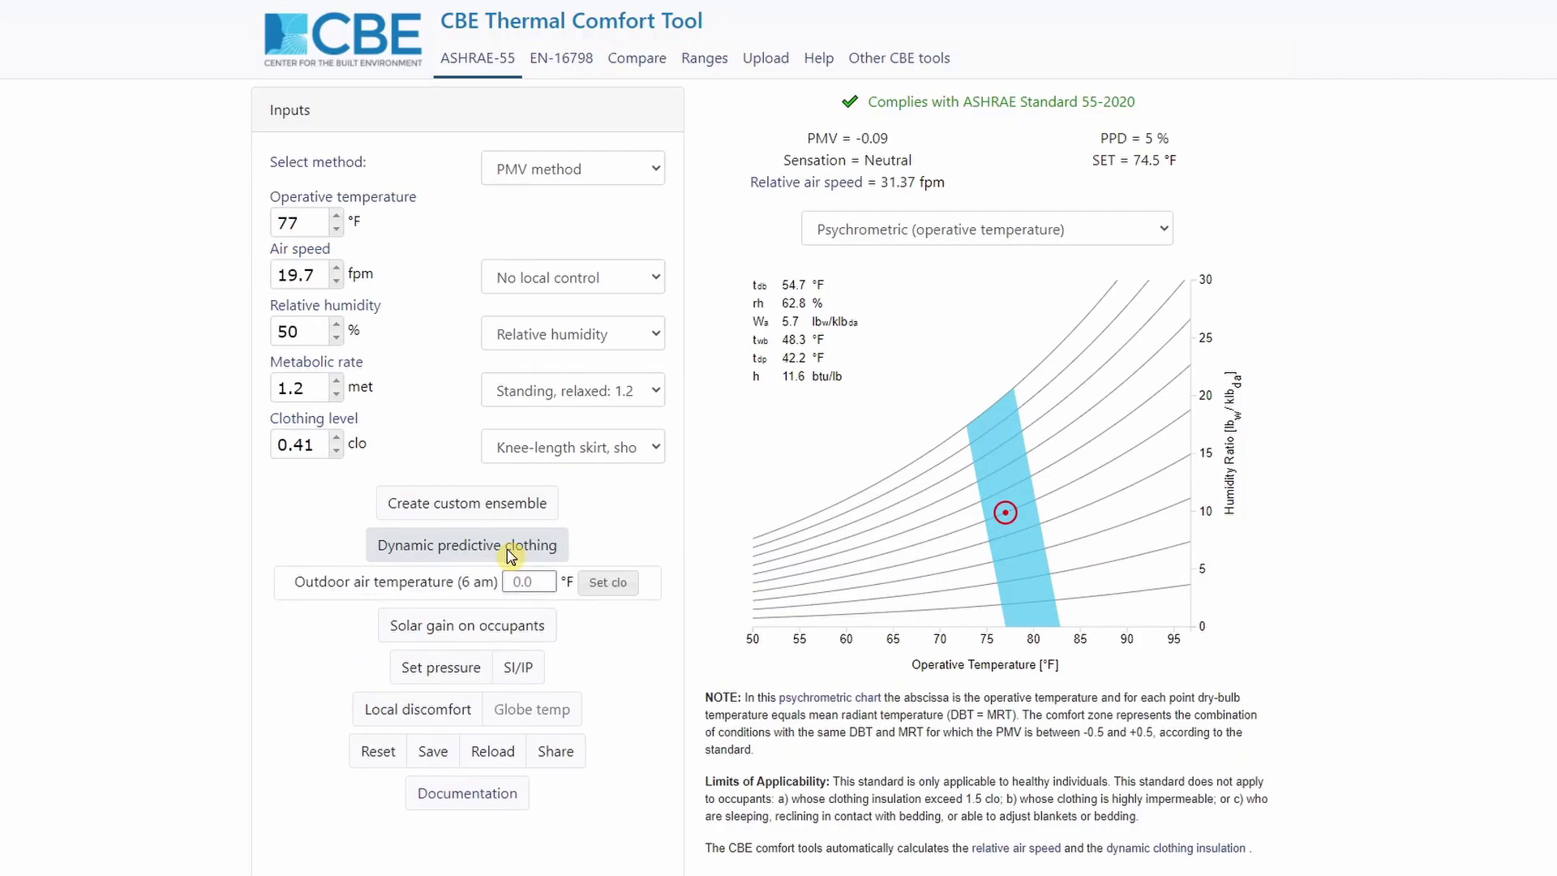
pyautogui.click(509, 579)
pyautogui.write('77')
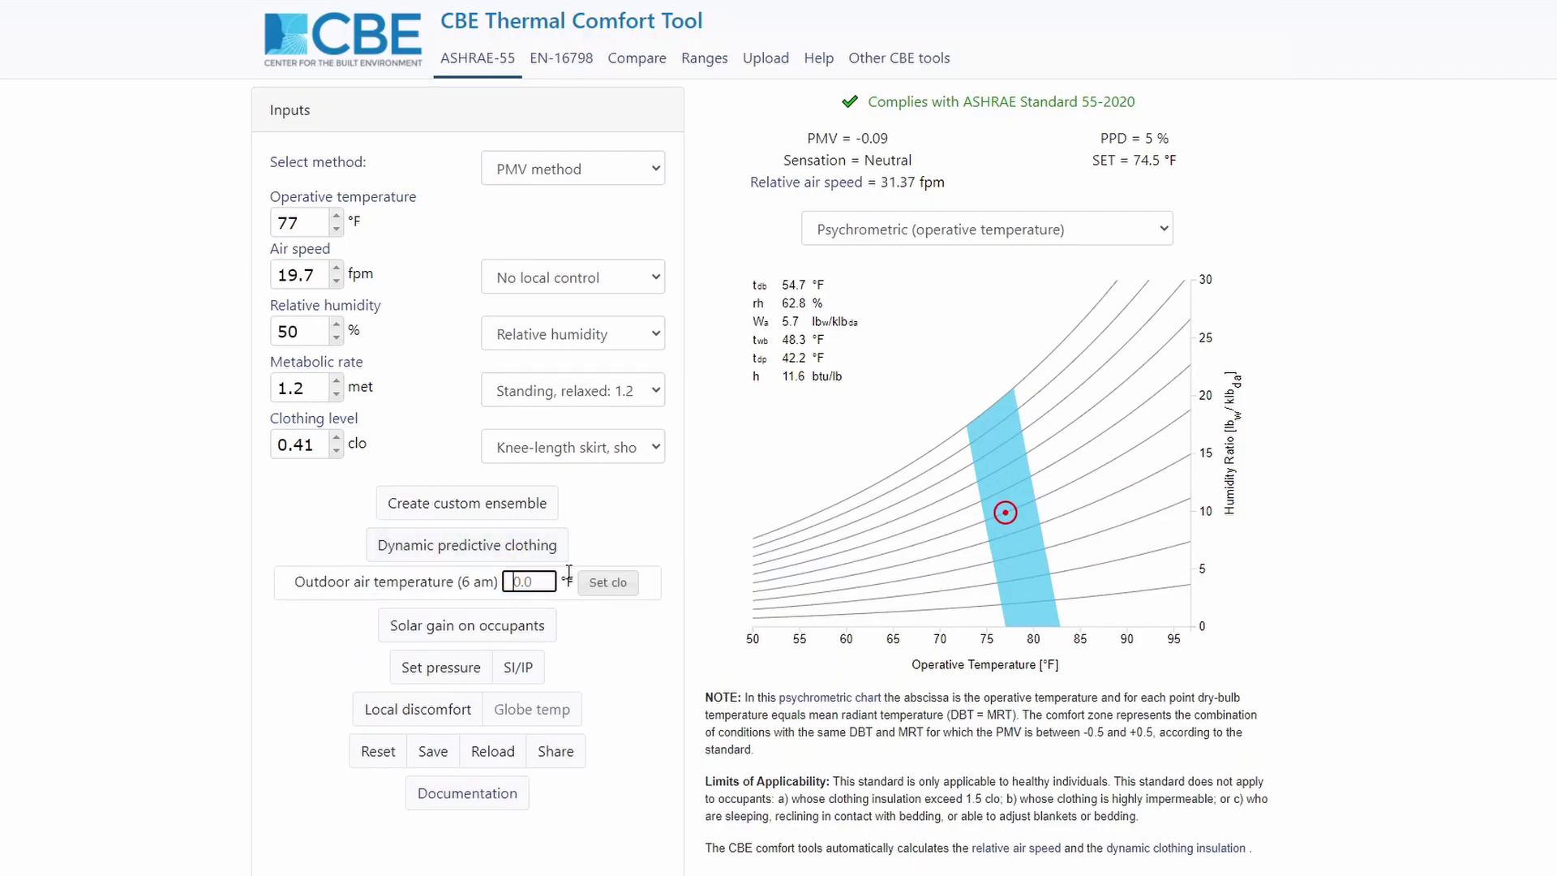
pyautogui.click(600, 585)
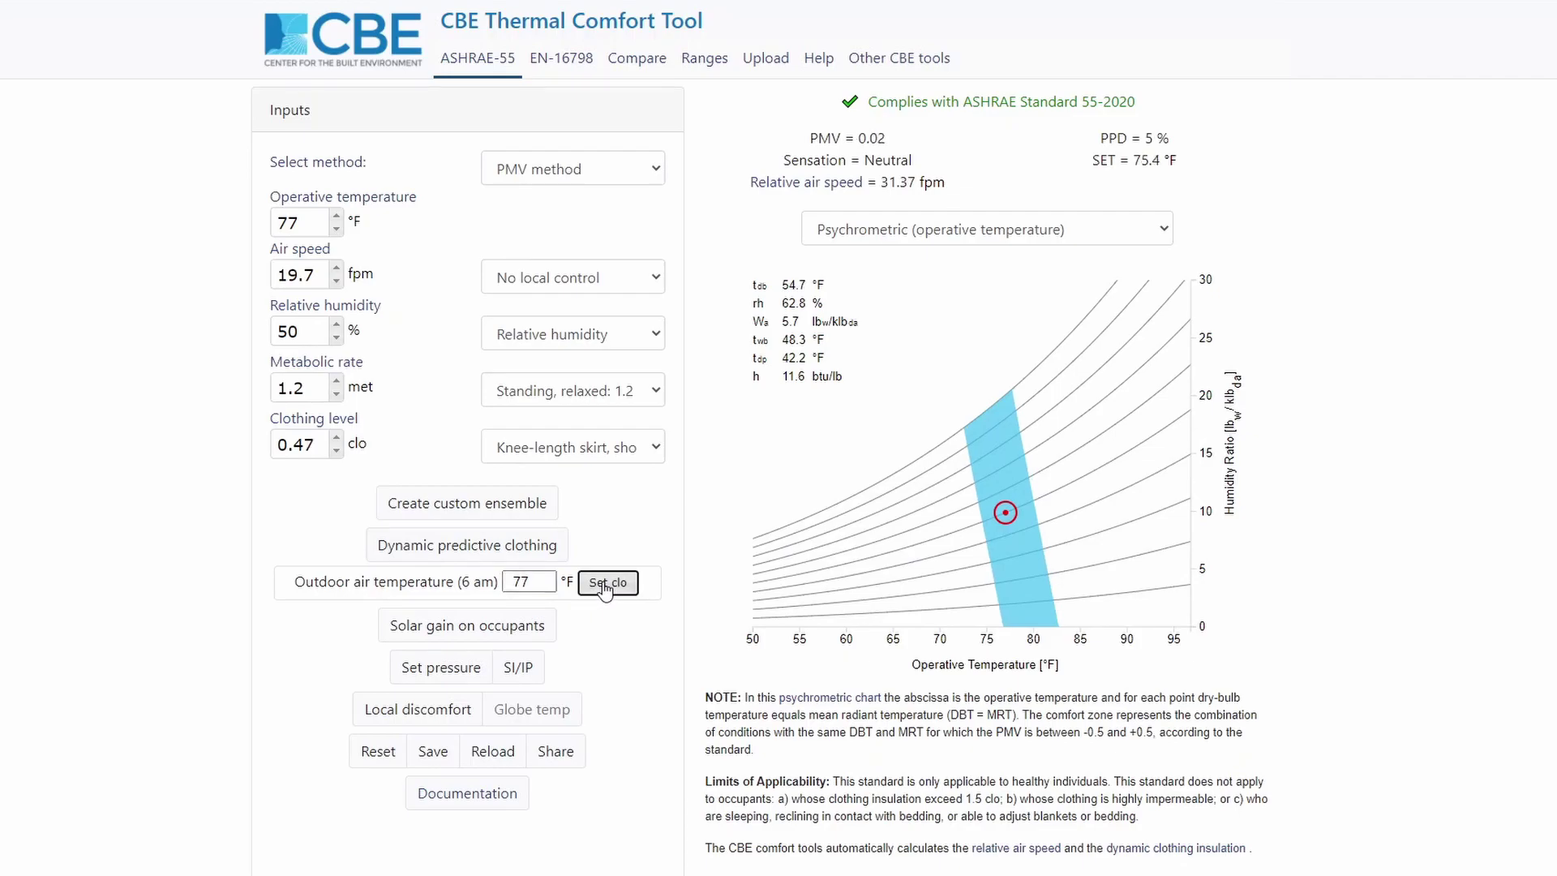
pyautogui.click(276, 445)
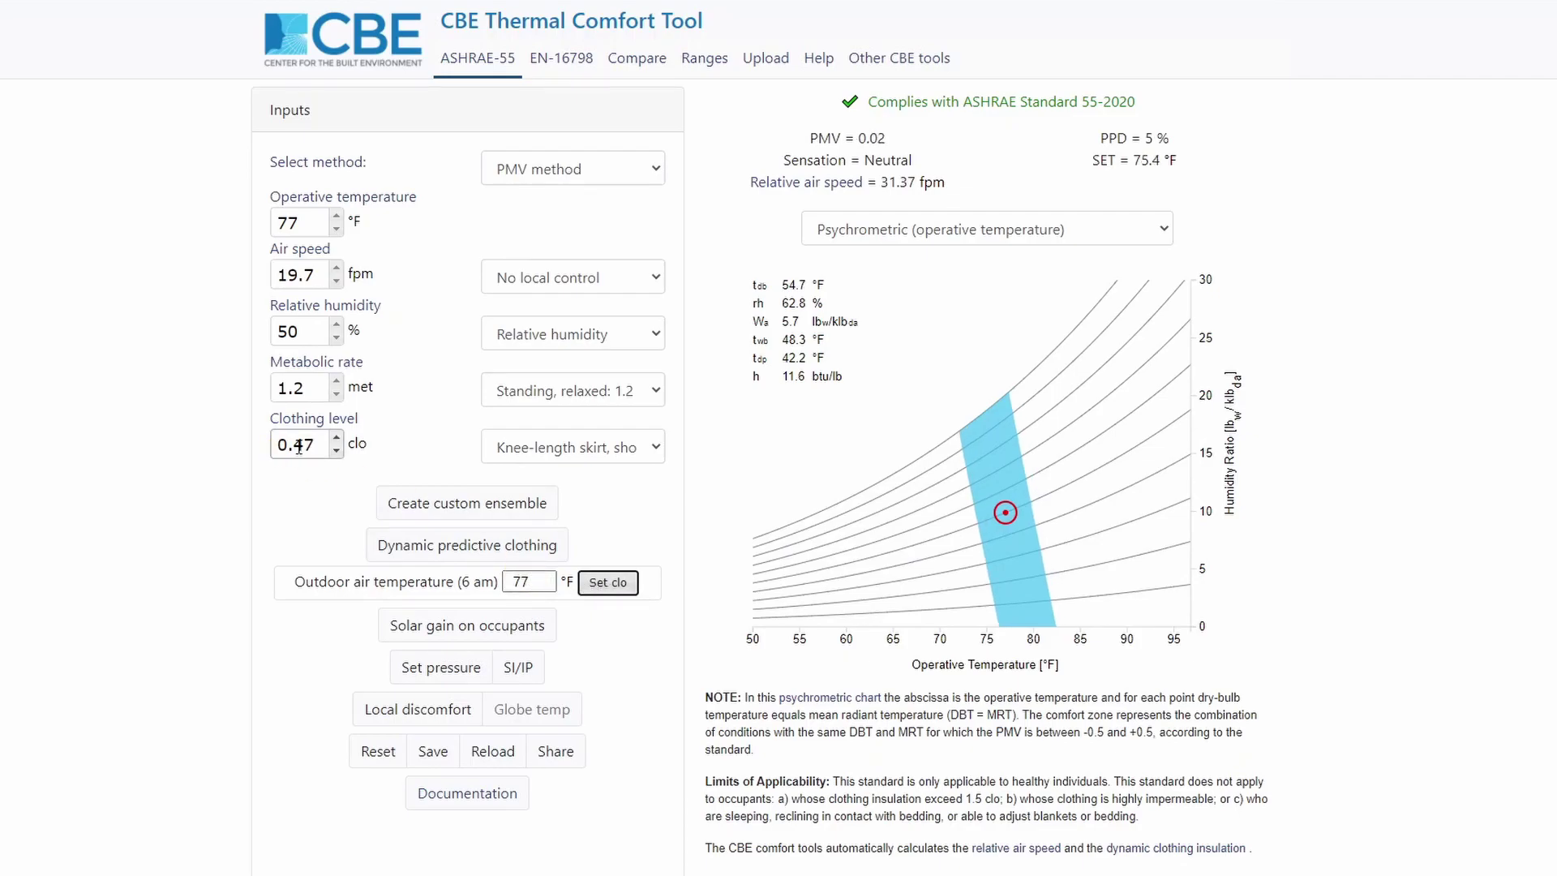
# Calculate solar gain of 64.9 W/m² in SolarCal and apply it to MRT, reaching 91.0 °F operative
pyautogui.click(469, 627)
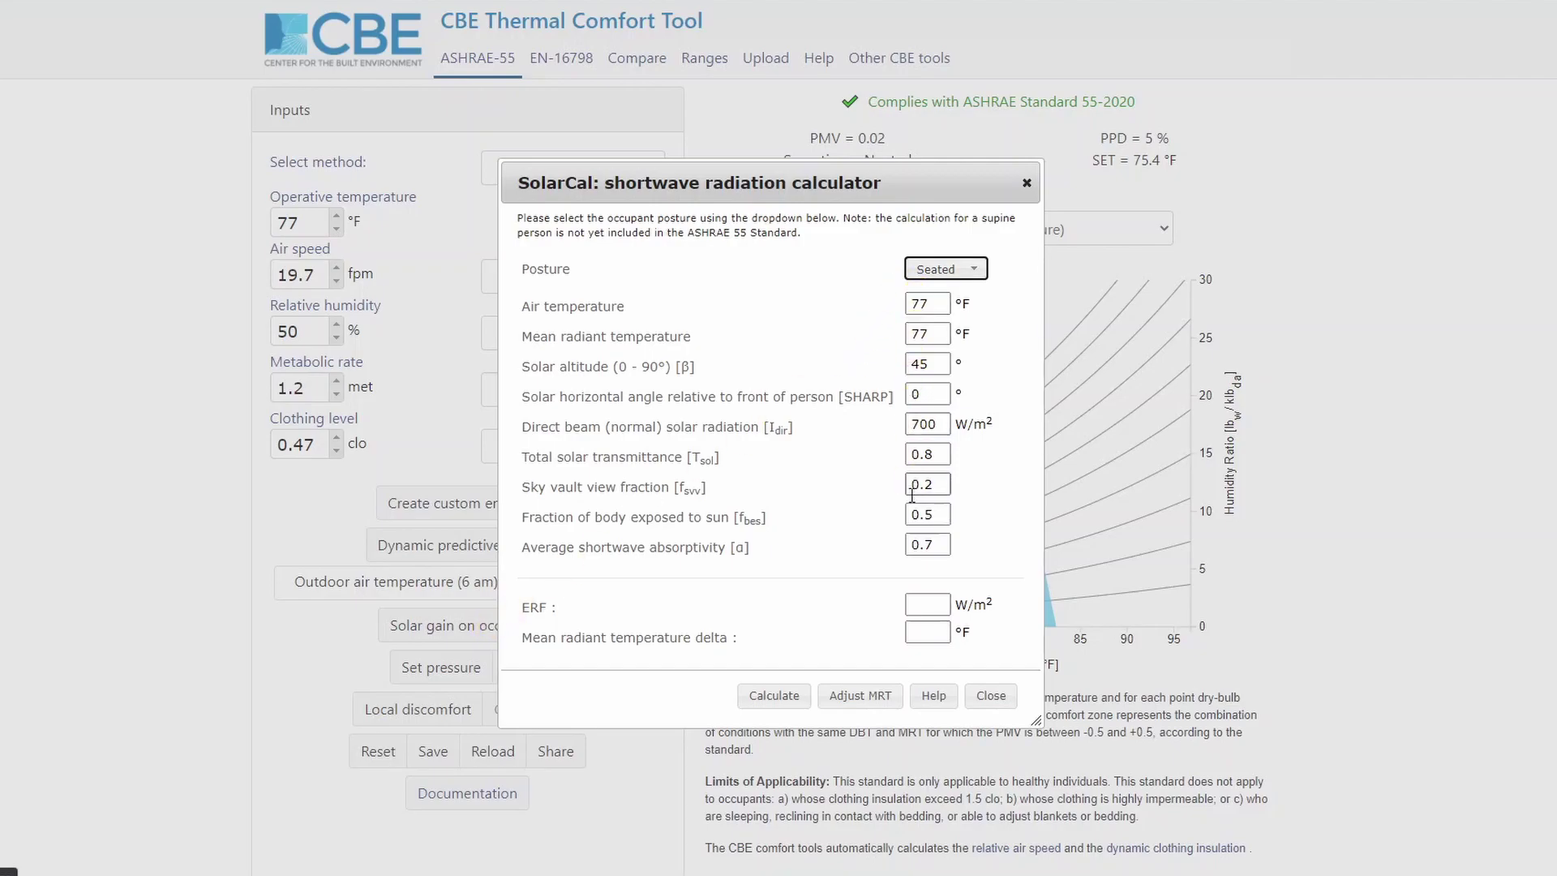
pyautogui.click(797, 701)
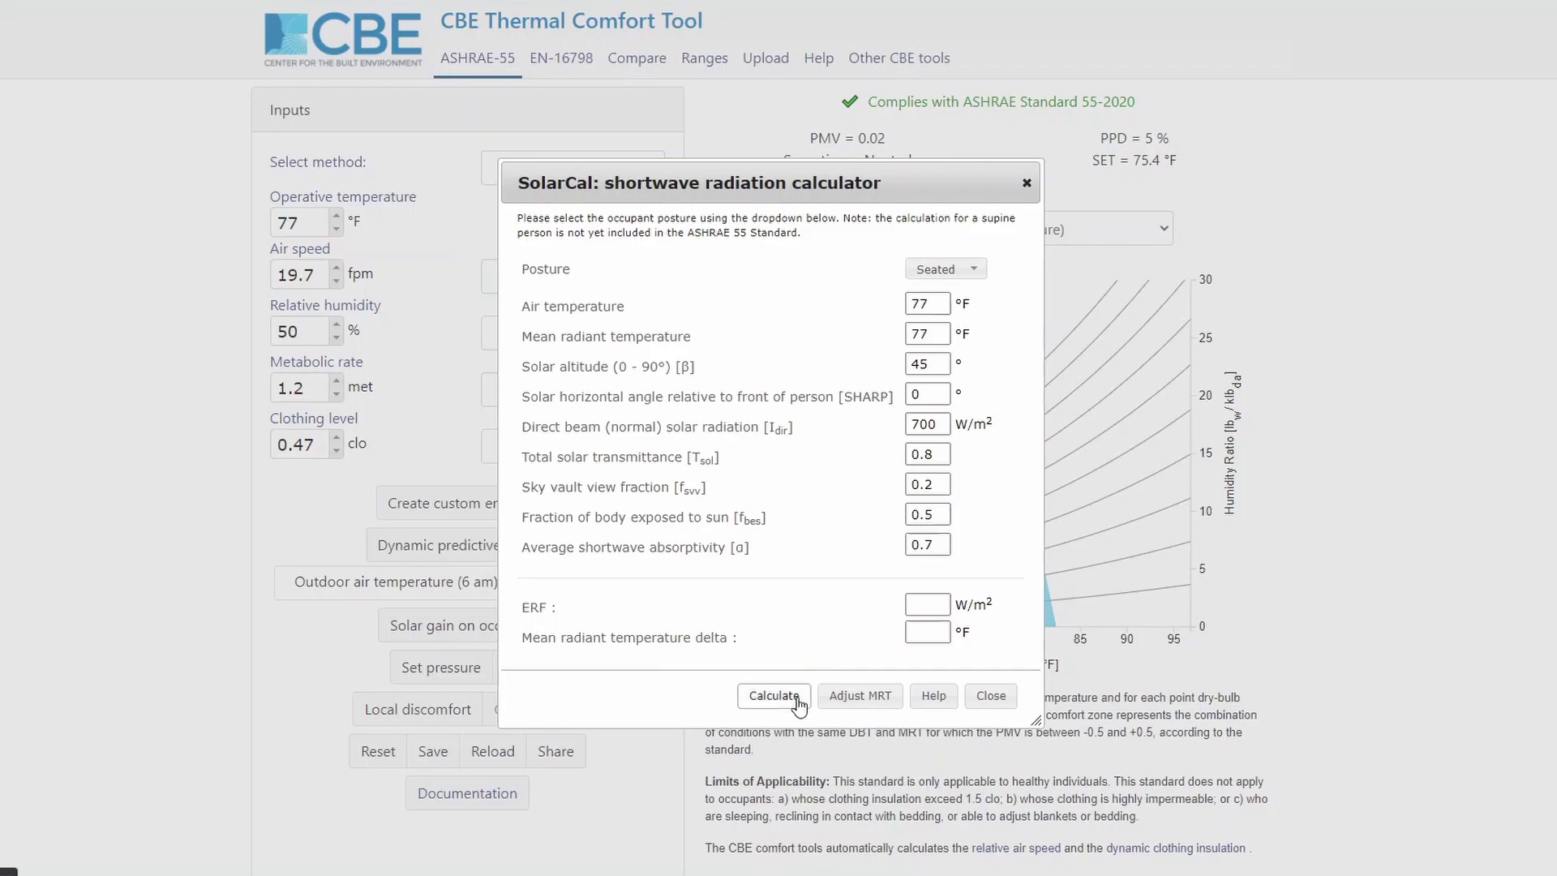
pyautogui.click(797, 702)
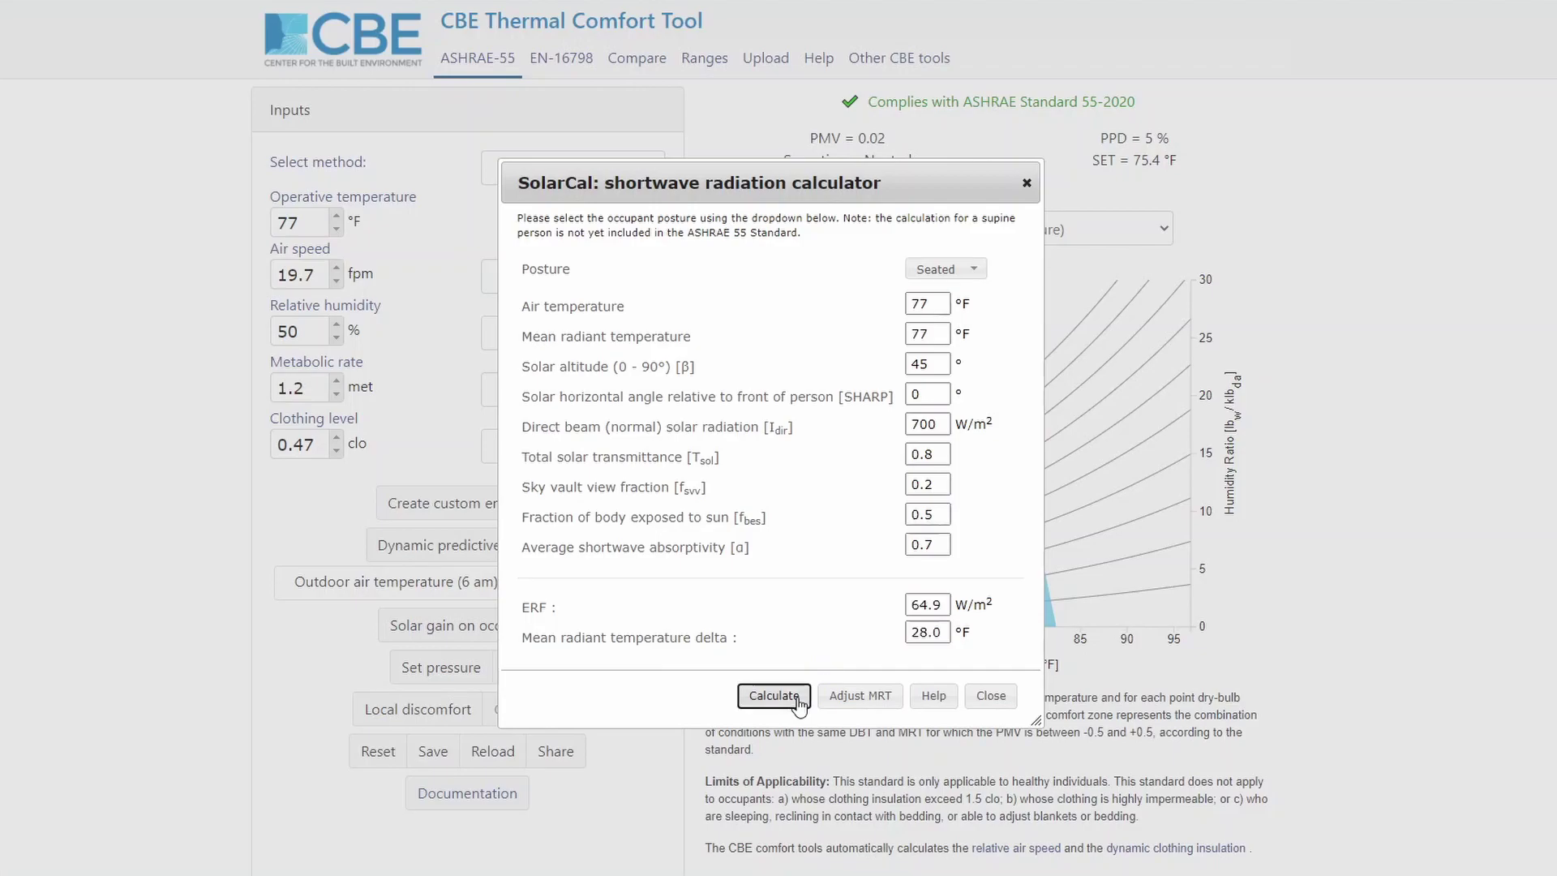
pyautogui.click(858, 698)
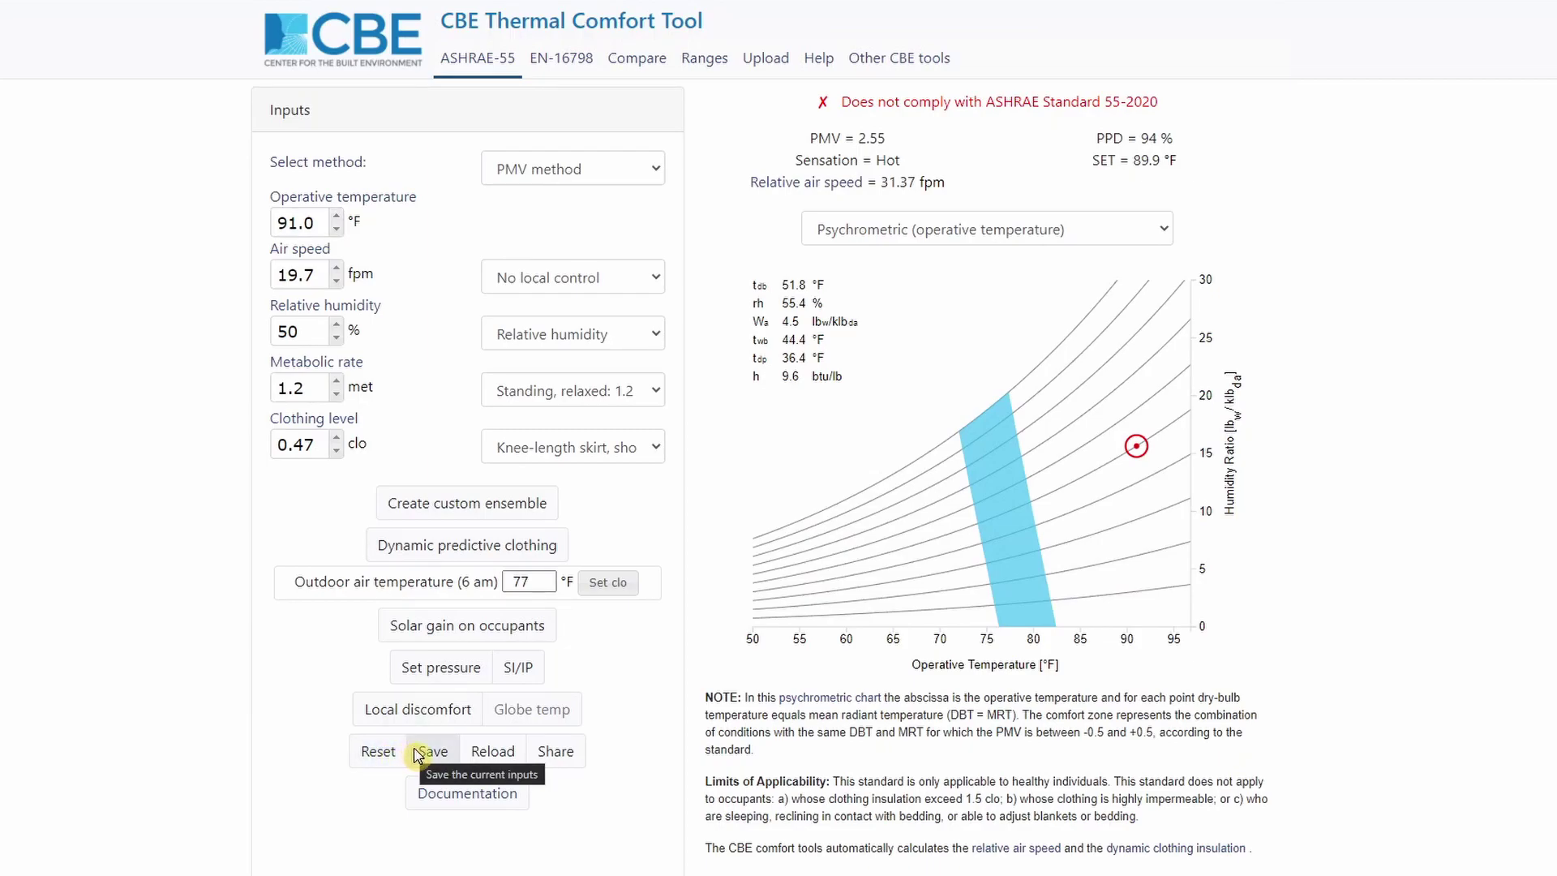
pyautogui.click(538, 755)
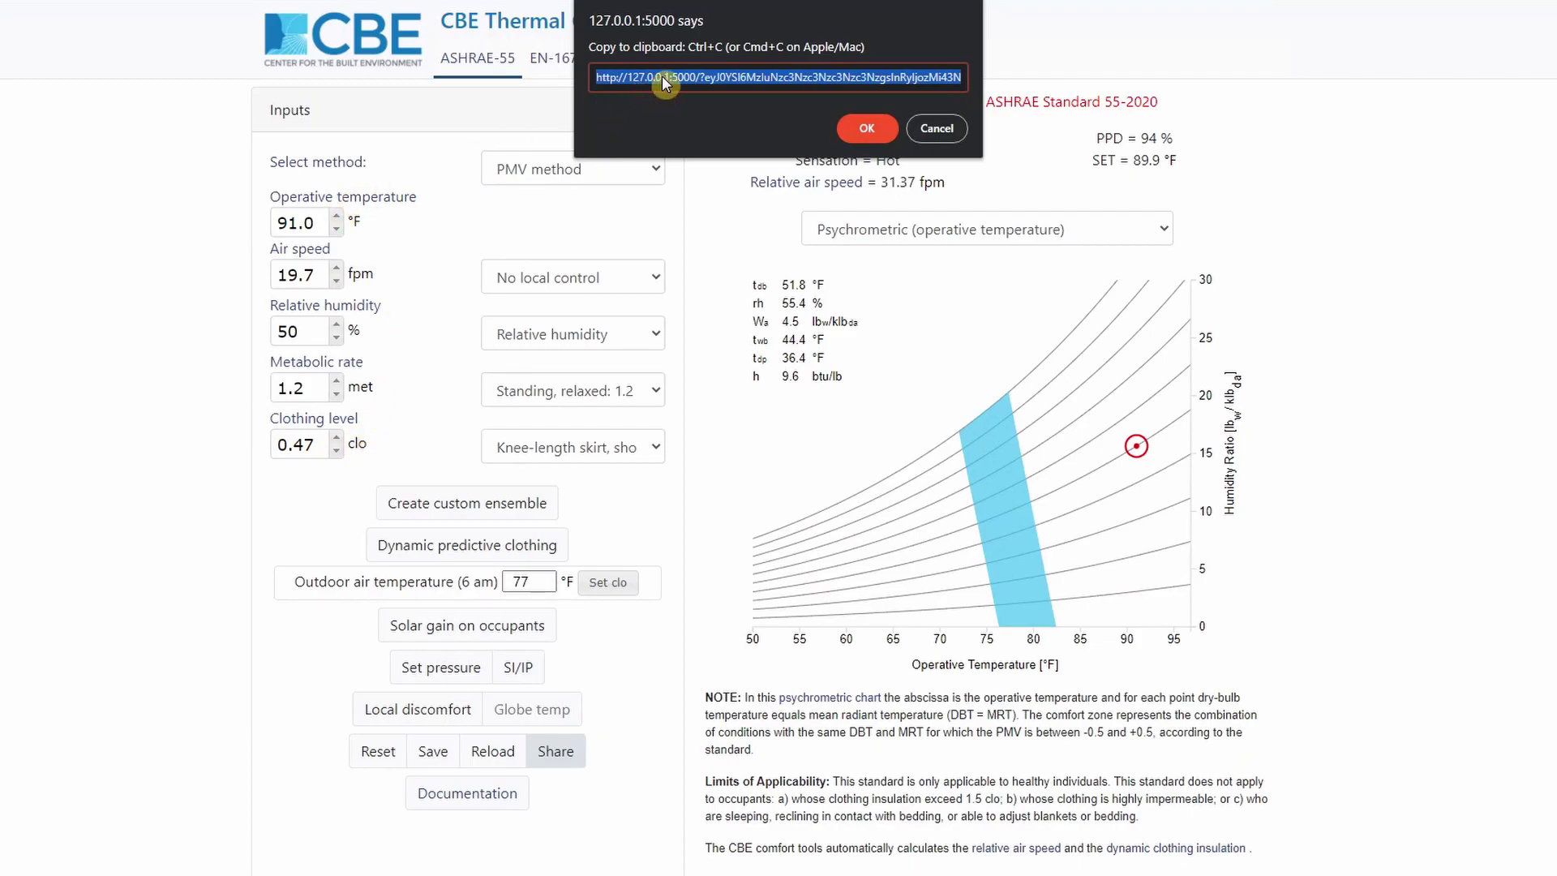
pyautogui.click(862, 123)
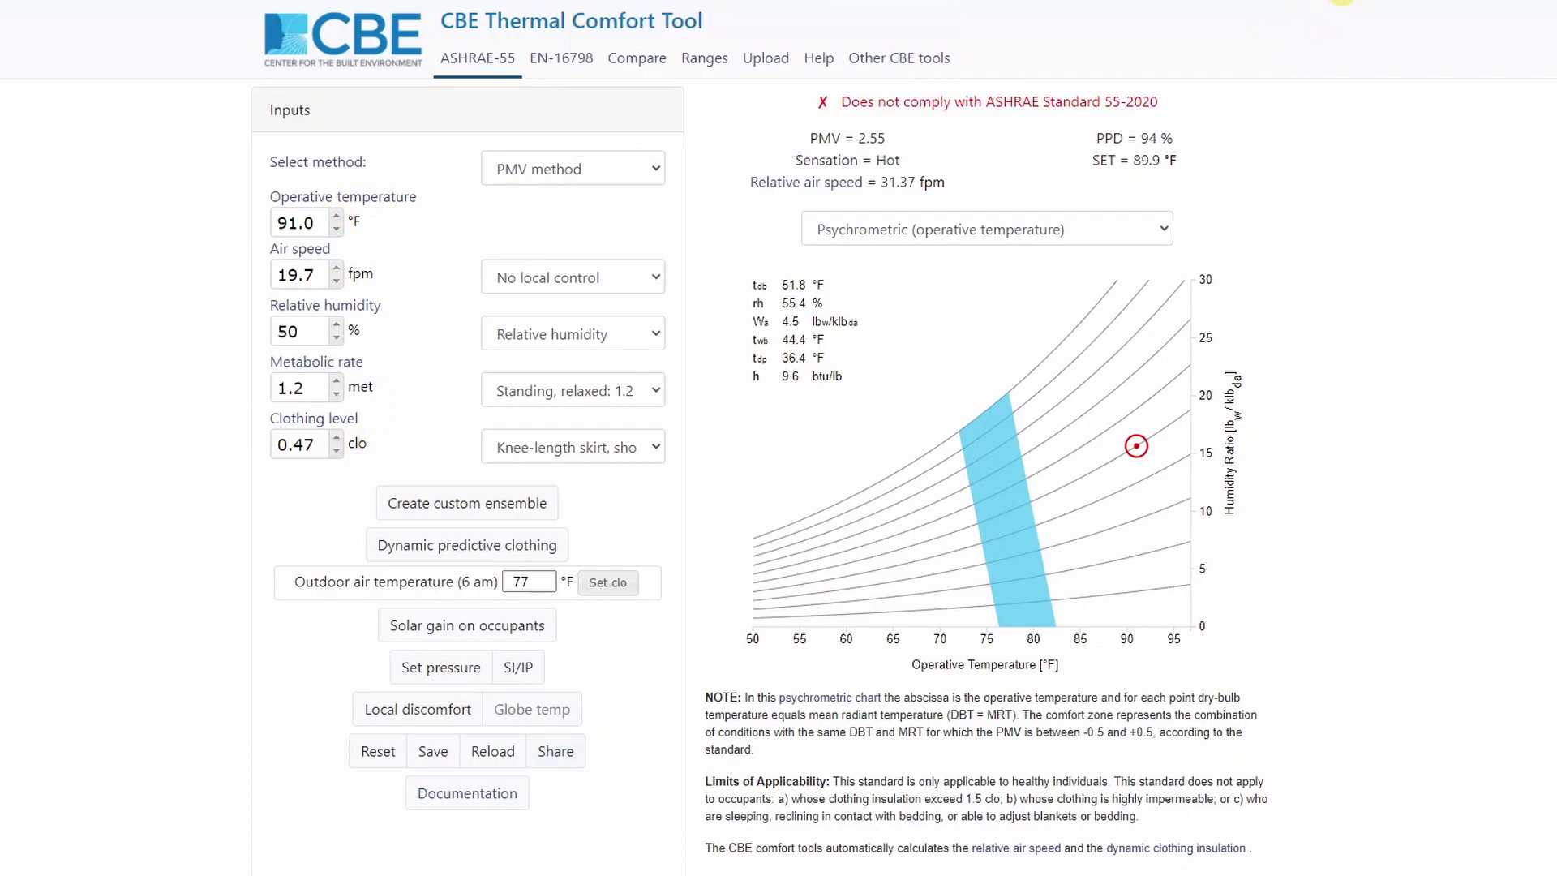
pyautogui.click(1342, 1)
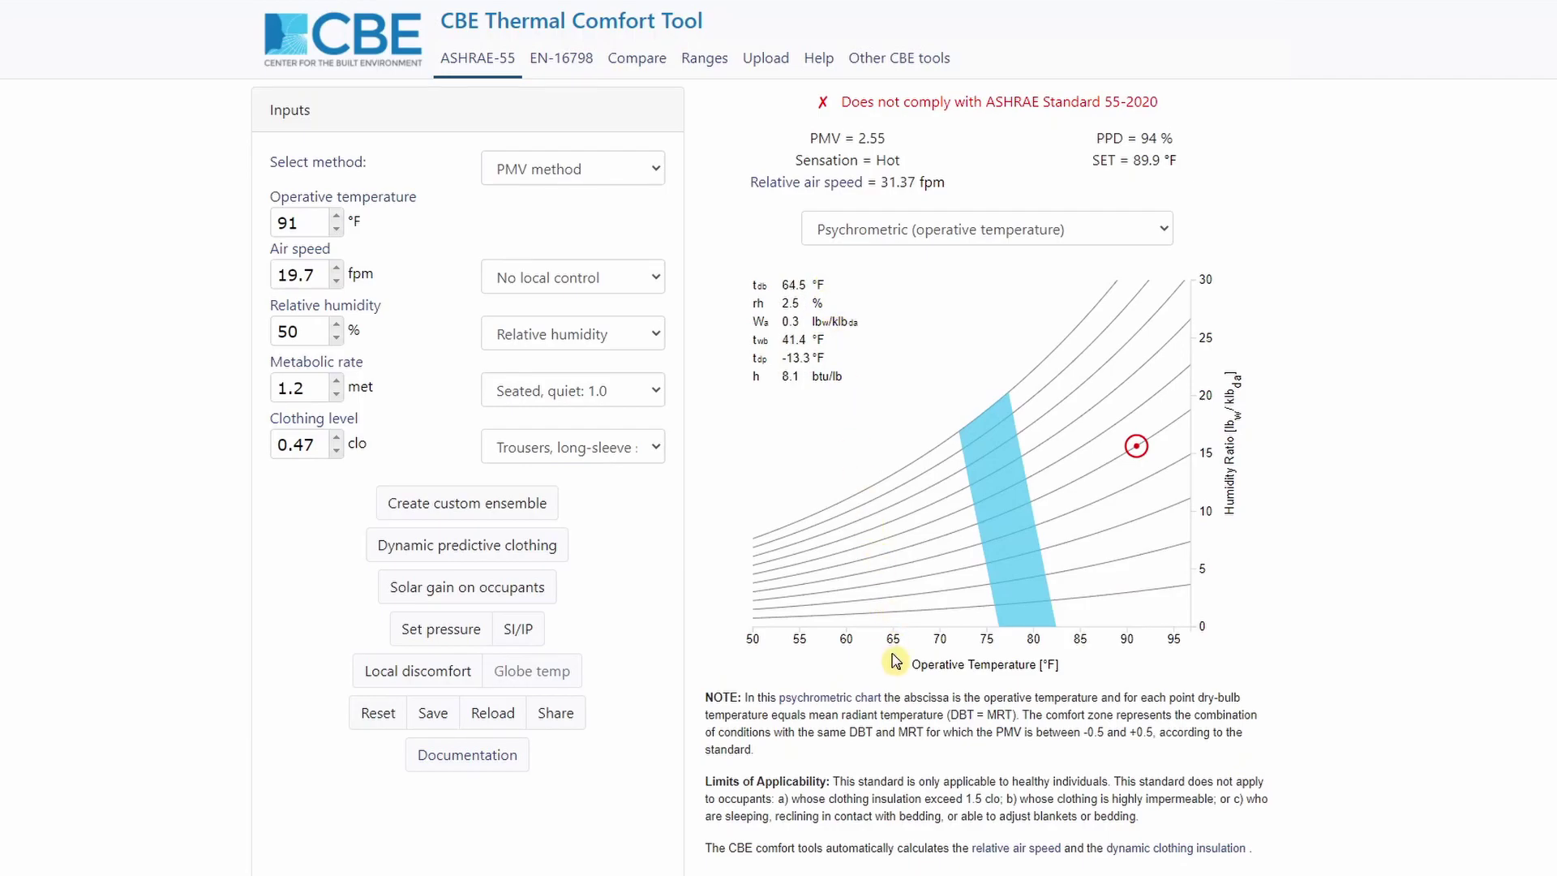
# Switch the chart to relative humidity versus air temperature
pyautogui.click(892, 246)
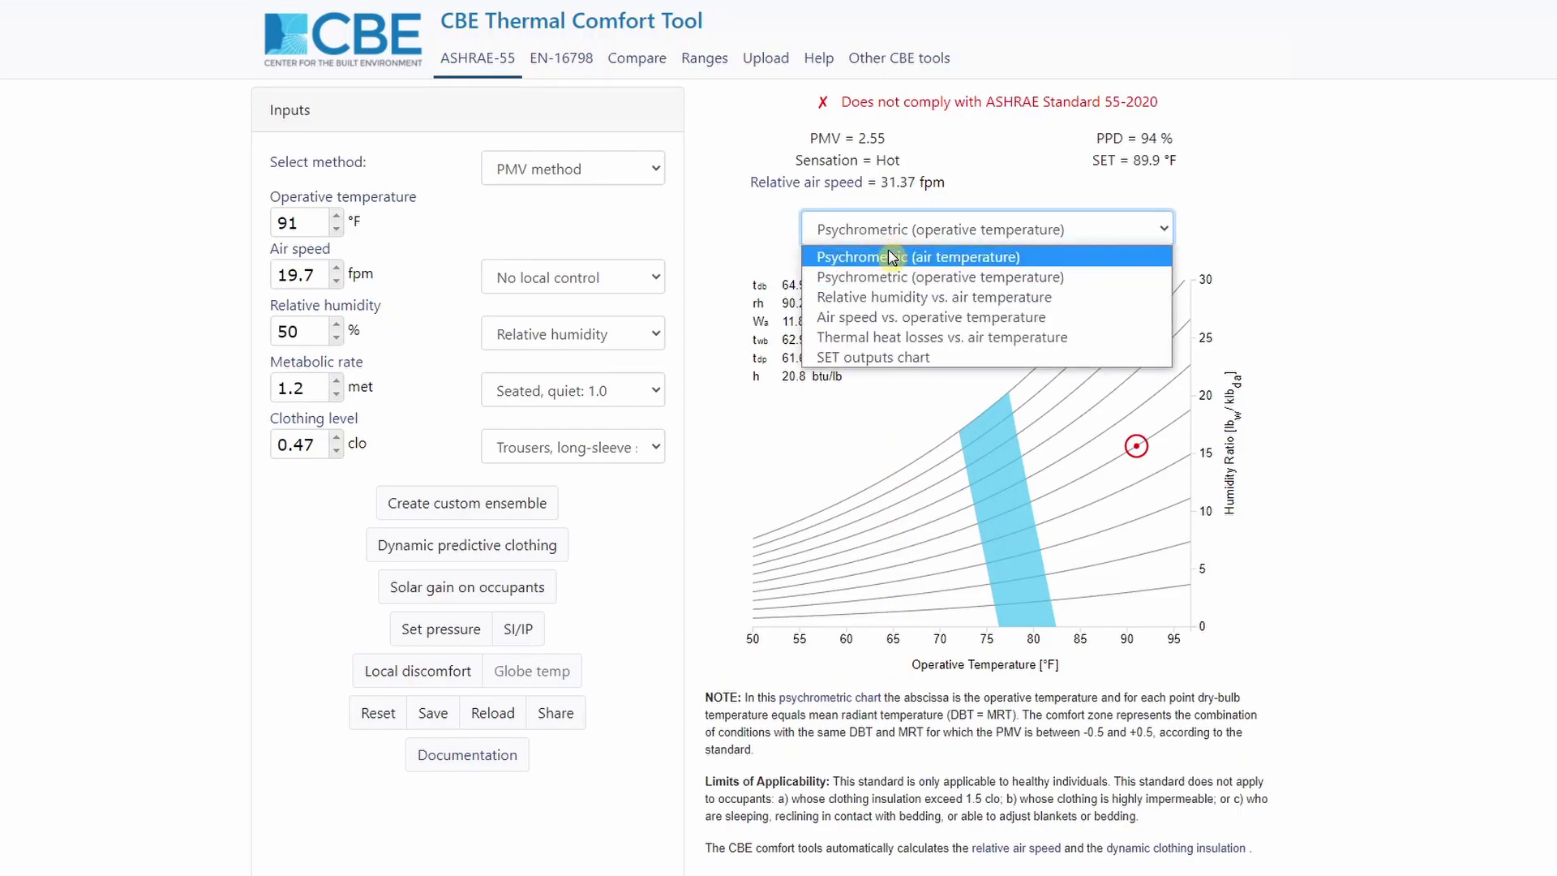
pyautogui.click(884, 297)
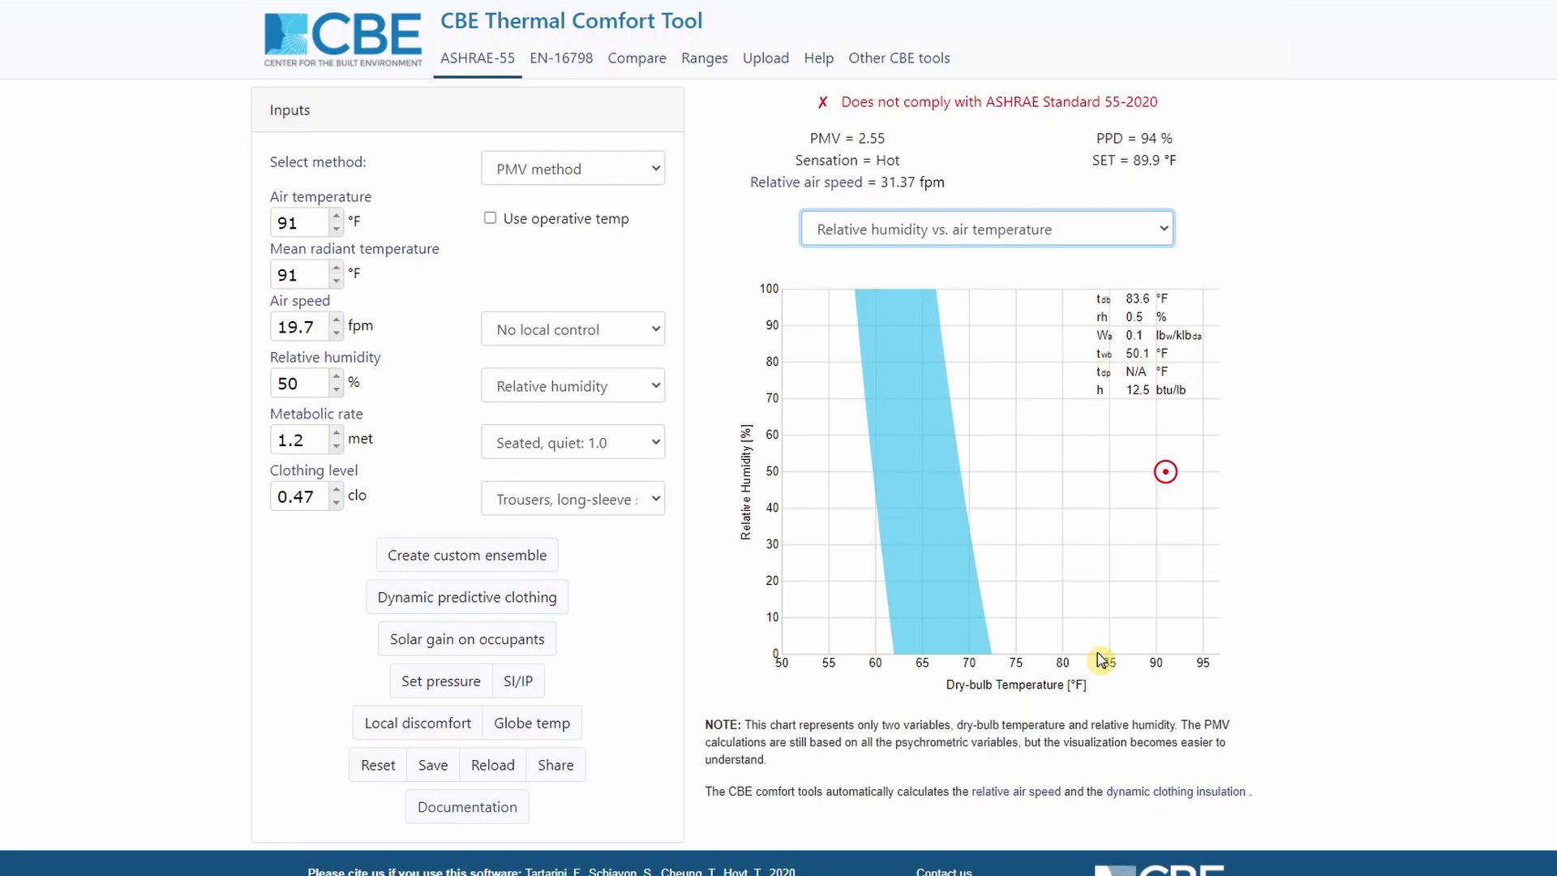
pyautogui.click(949, 229)
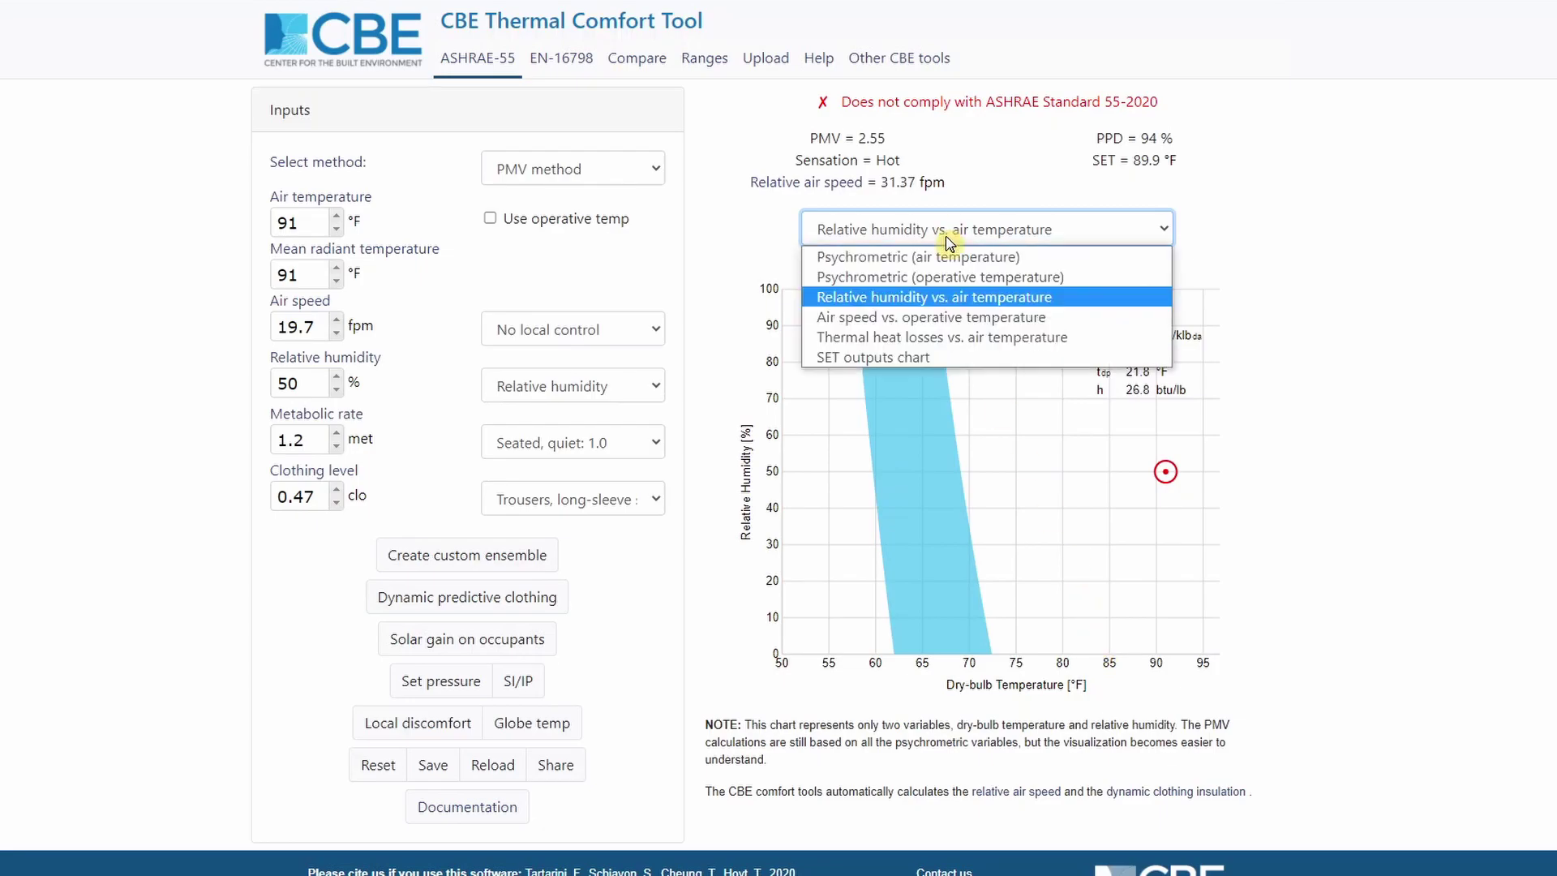
# Switch the chart to air speed versus operative temperature
pyautogui.click(949, 323)
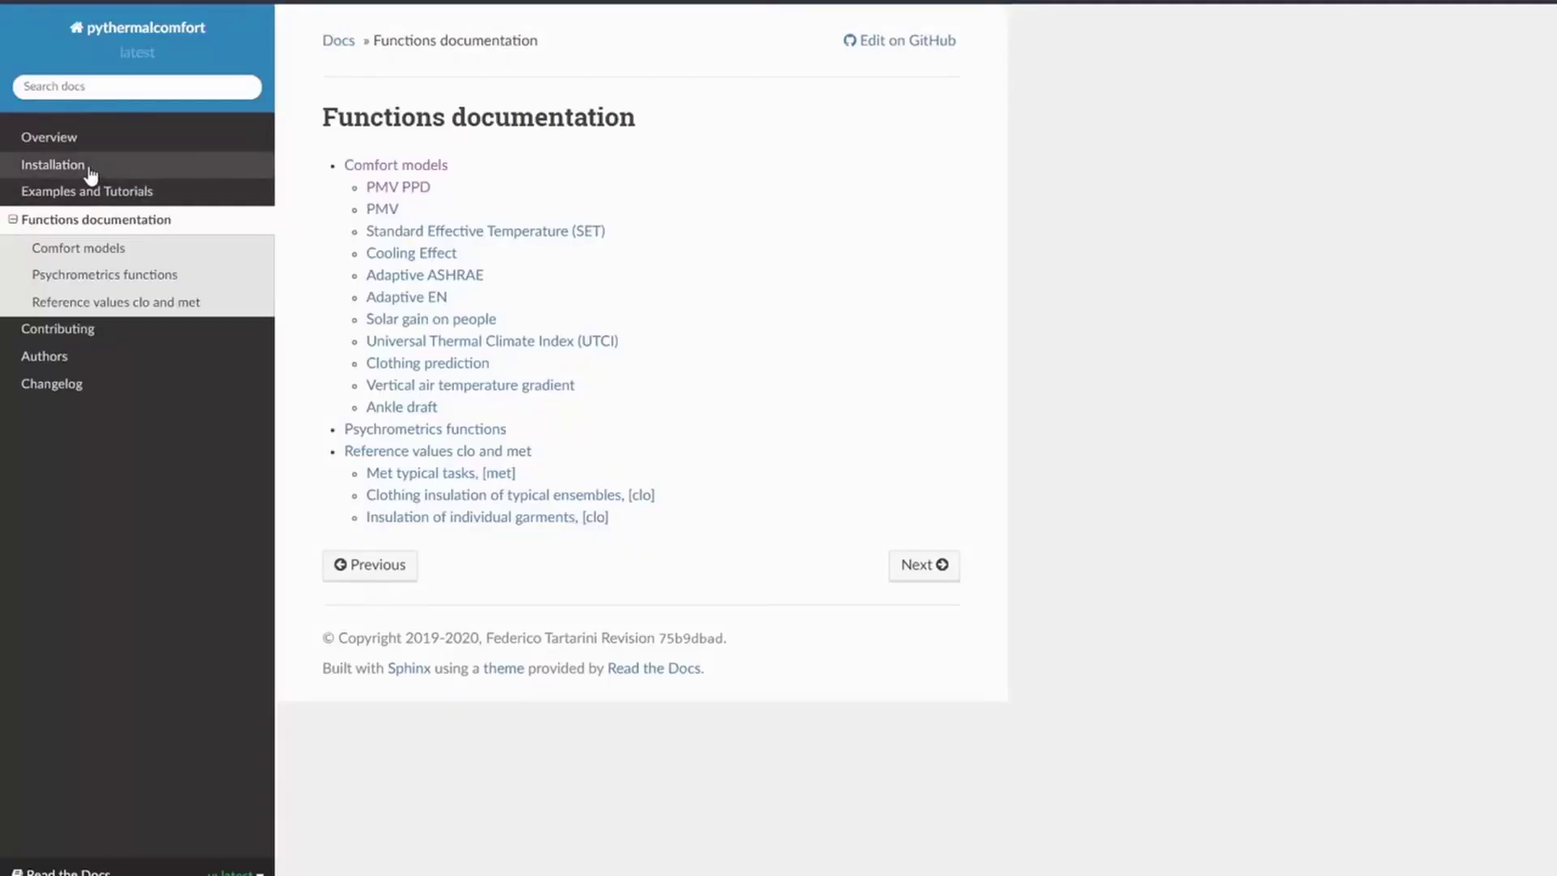
# Browse the Installation and Examples and Tutorials pages, visit the YouTube playlist, then return
pyautogui.click(90, 176)
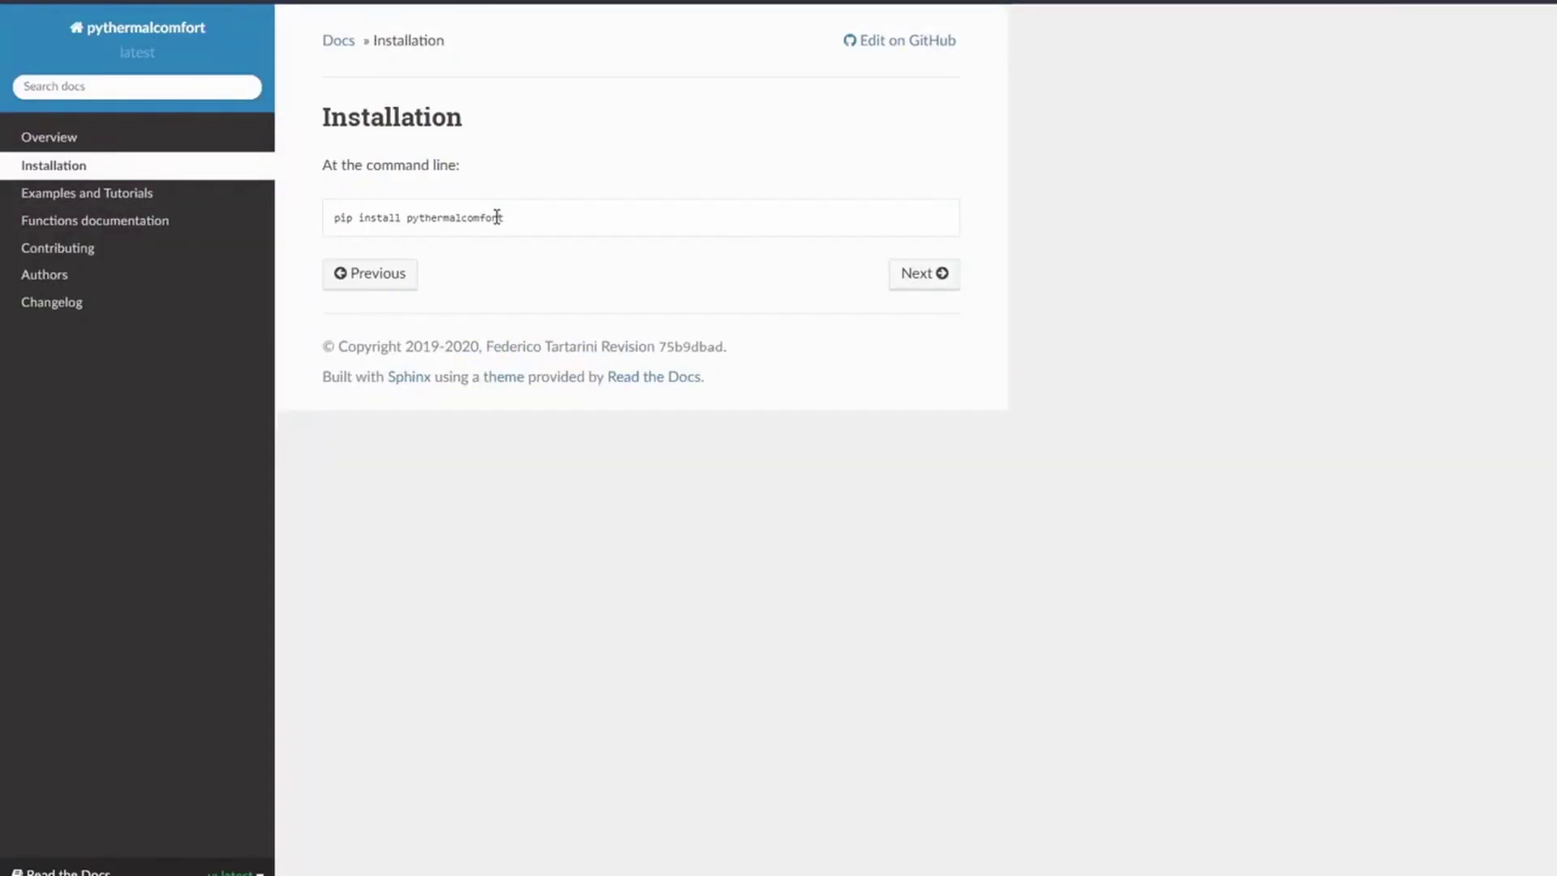
pyautogui.click(104, 202)
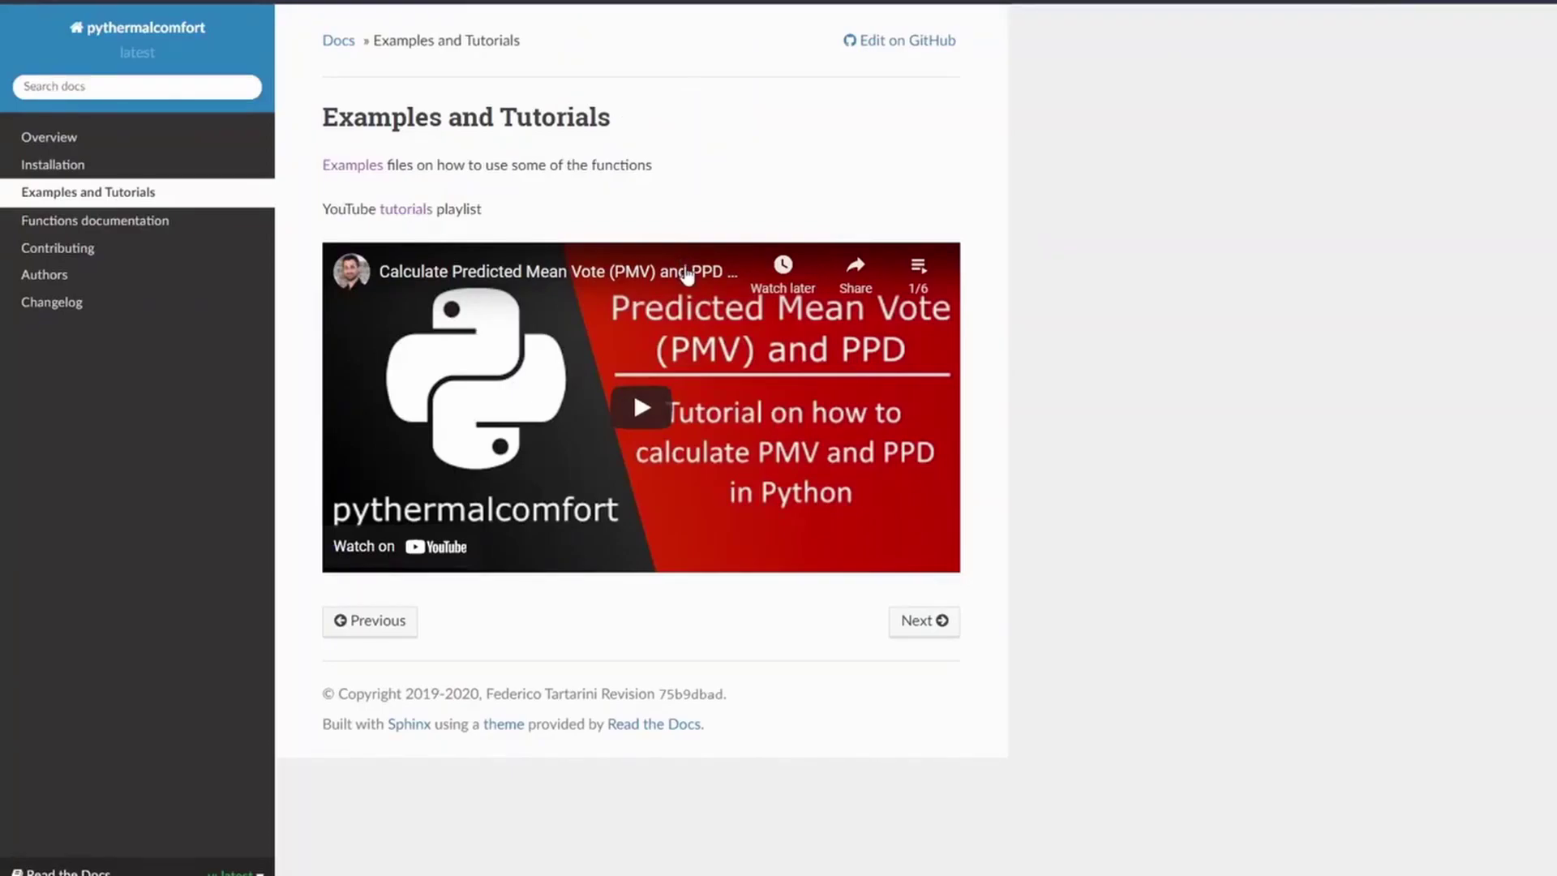
pyautogui.click(394, 215)
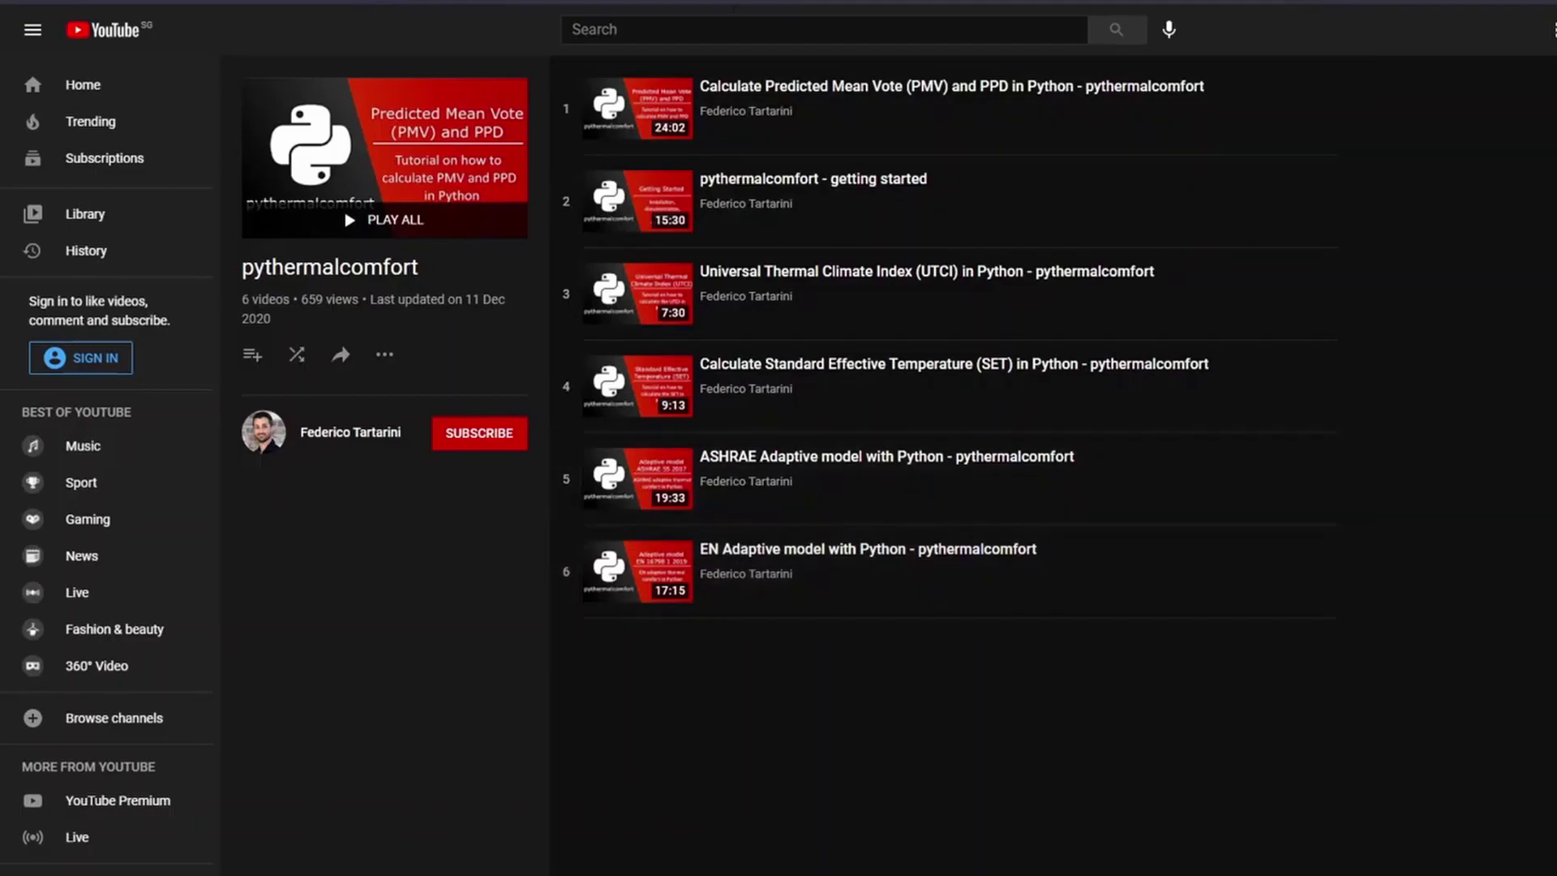
pyautogui.hotkey('alt', 'Left')
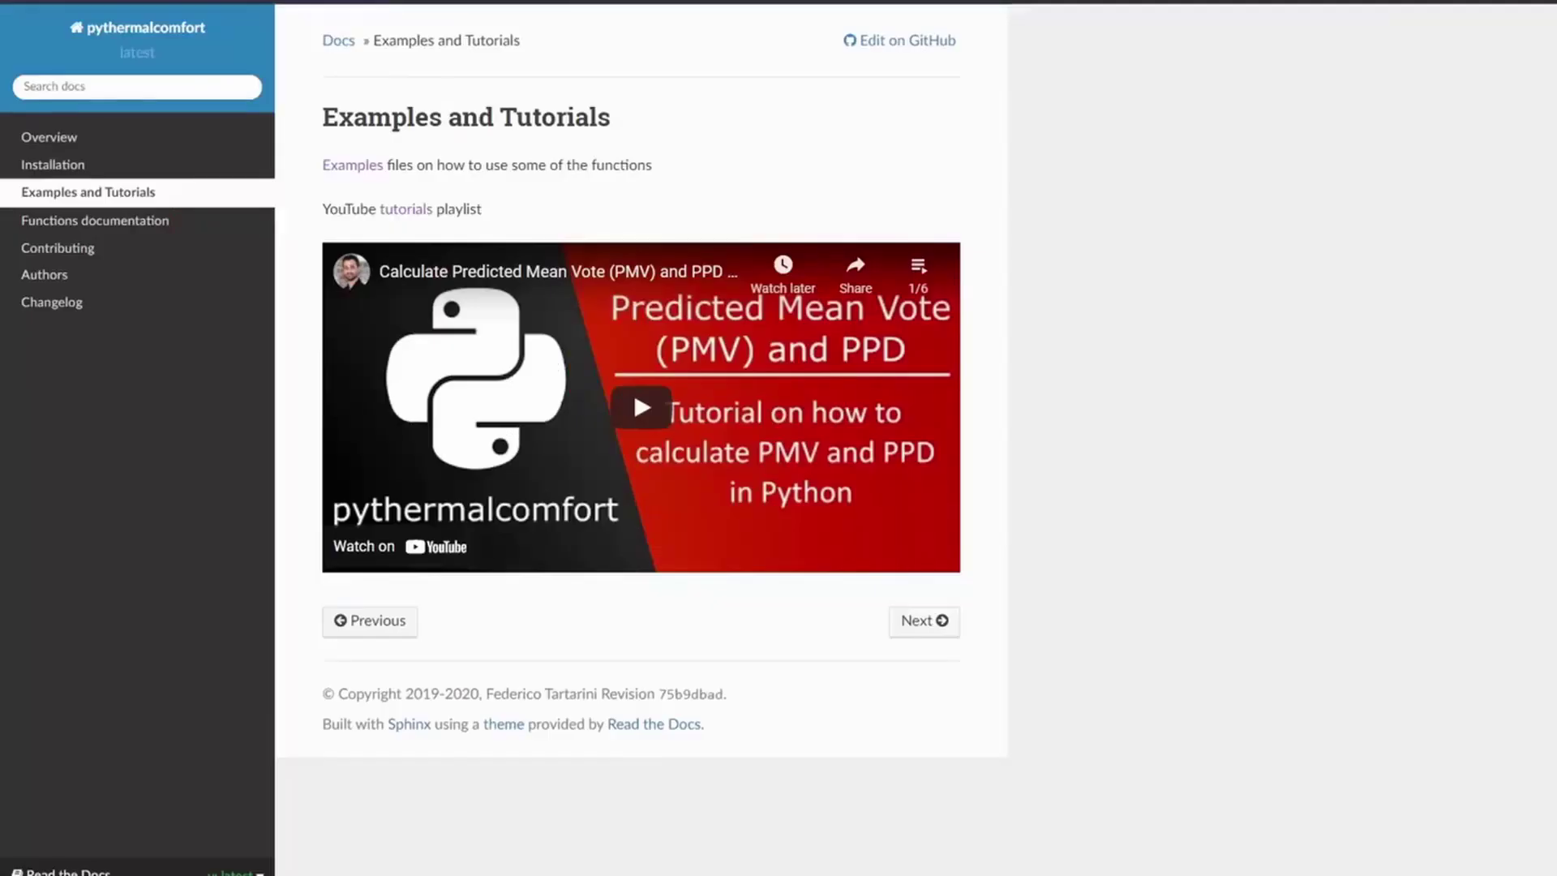
# Open the PMV PPD function page from Functions and highlight its description paragraph
pyautogui.click(180, 227)
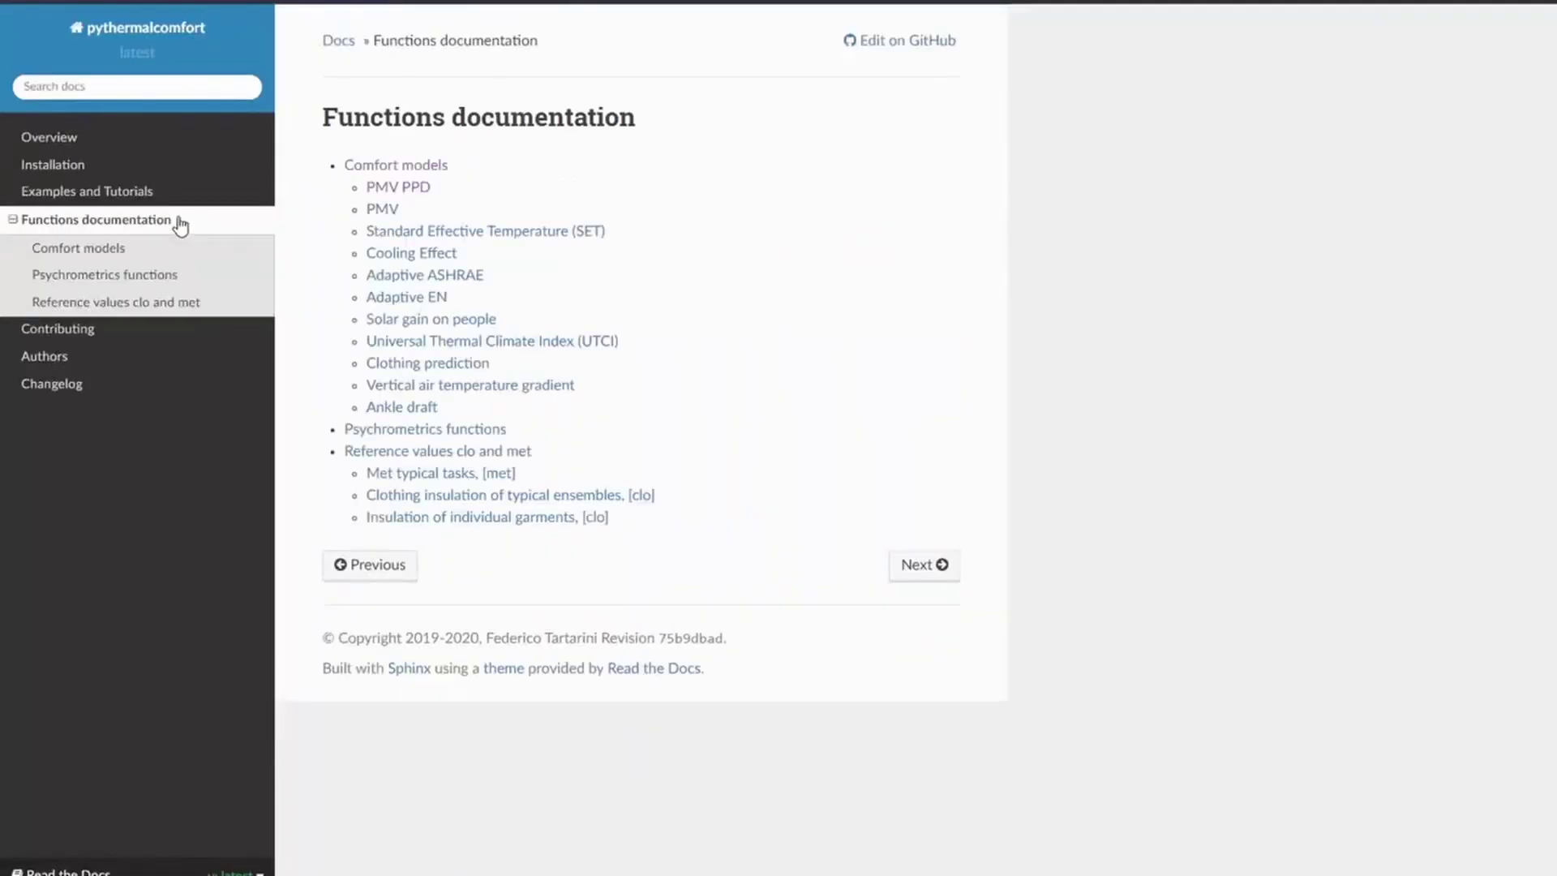
pyautogui.click(395, 194)
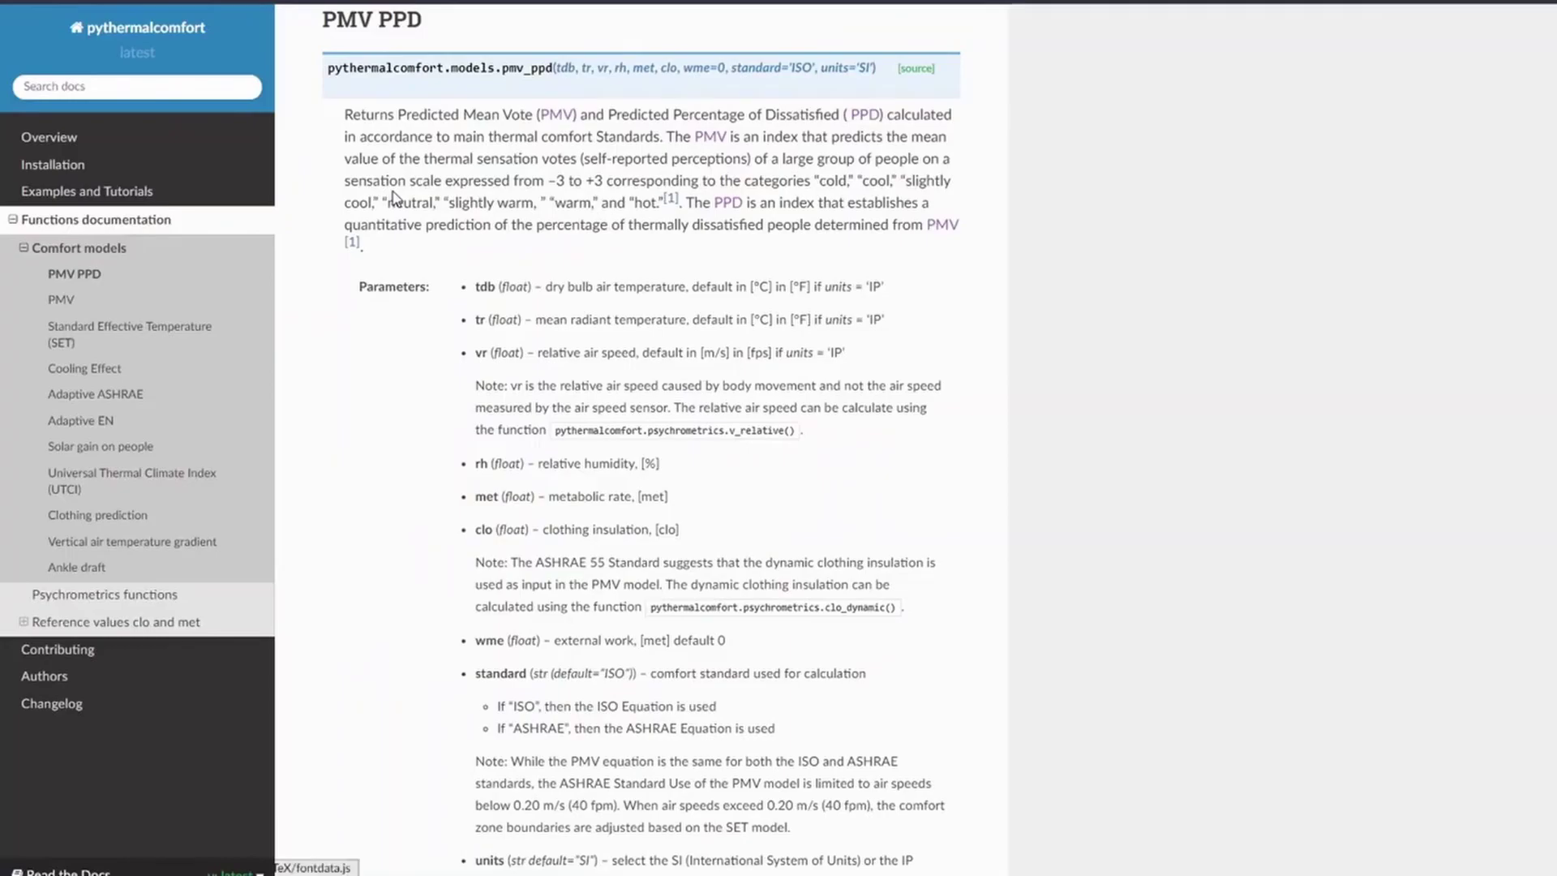
pyautogui.moveTo(346, 115); pyautogui.dragTo(364, 247)
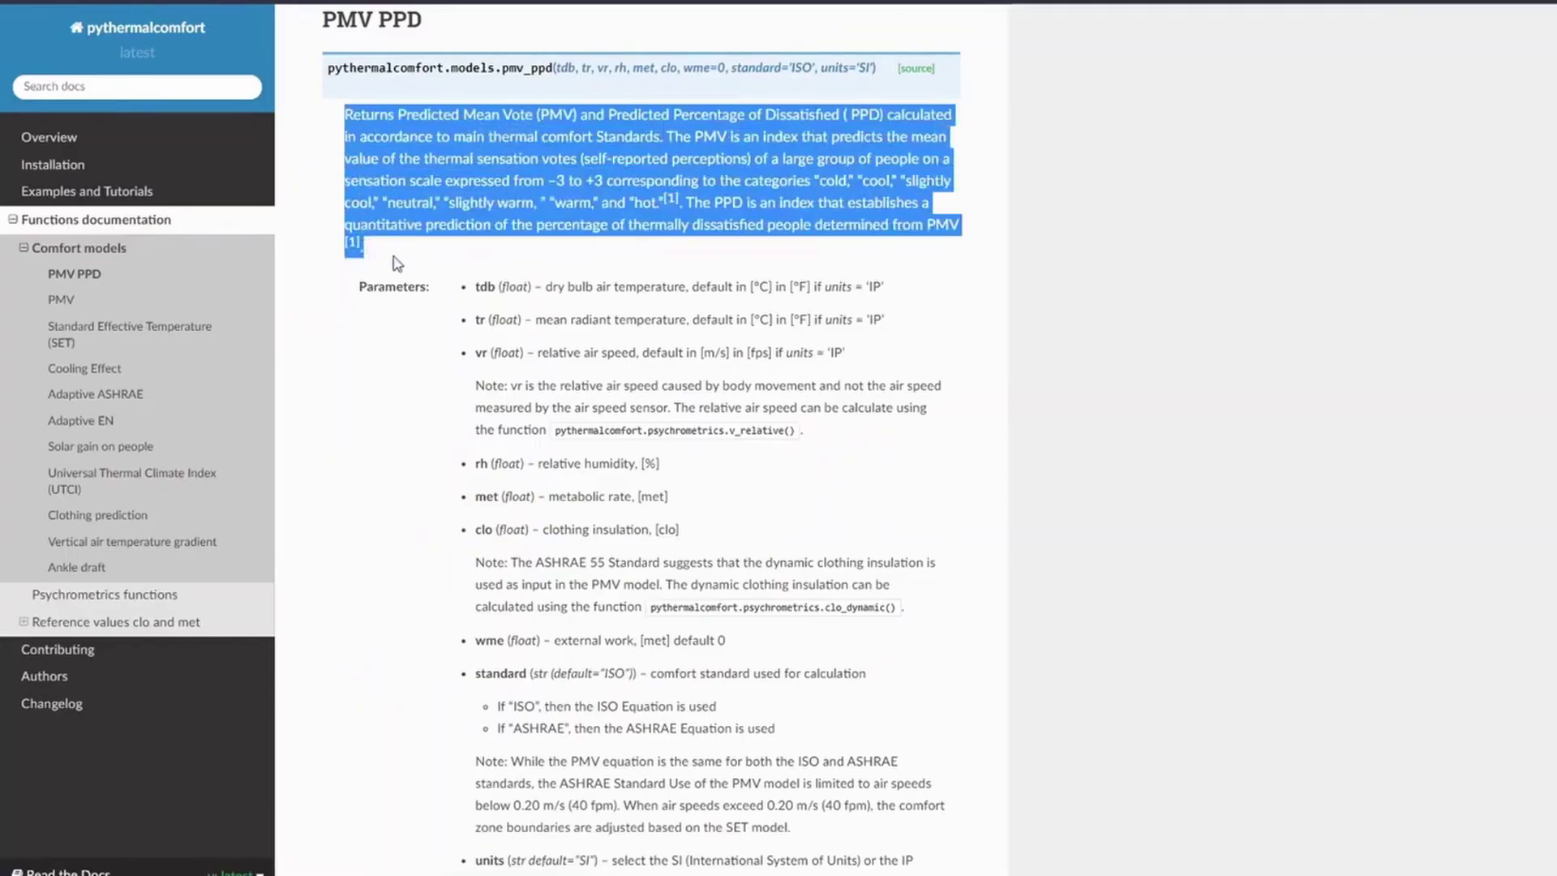
pyautogui.click(478, 288)
# Highlight the tdb parameter description, then the PMV and PPD return values
pyautogui.moveTo(477, 288); pyautogui.dragTo(910, 292)
pyautogui.click(928, 309)
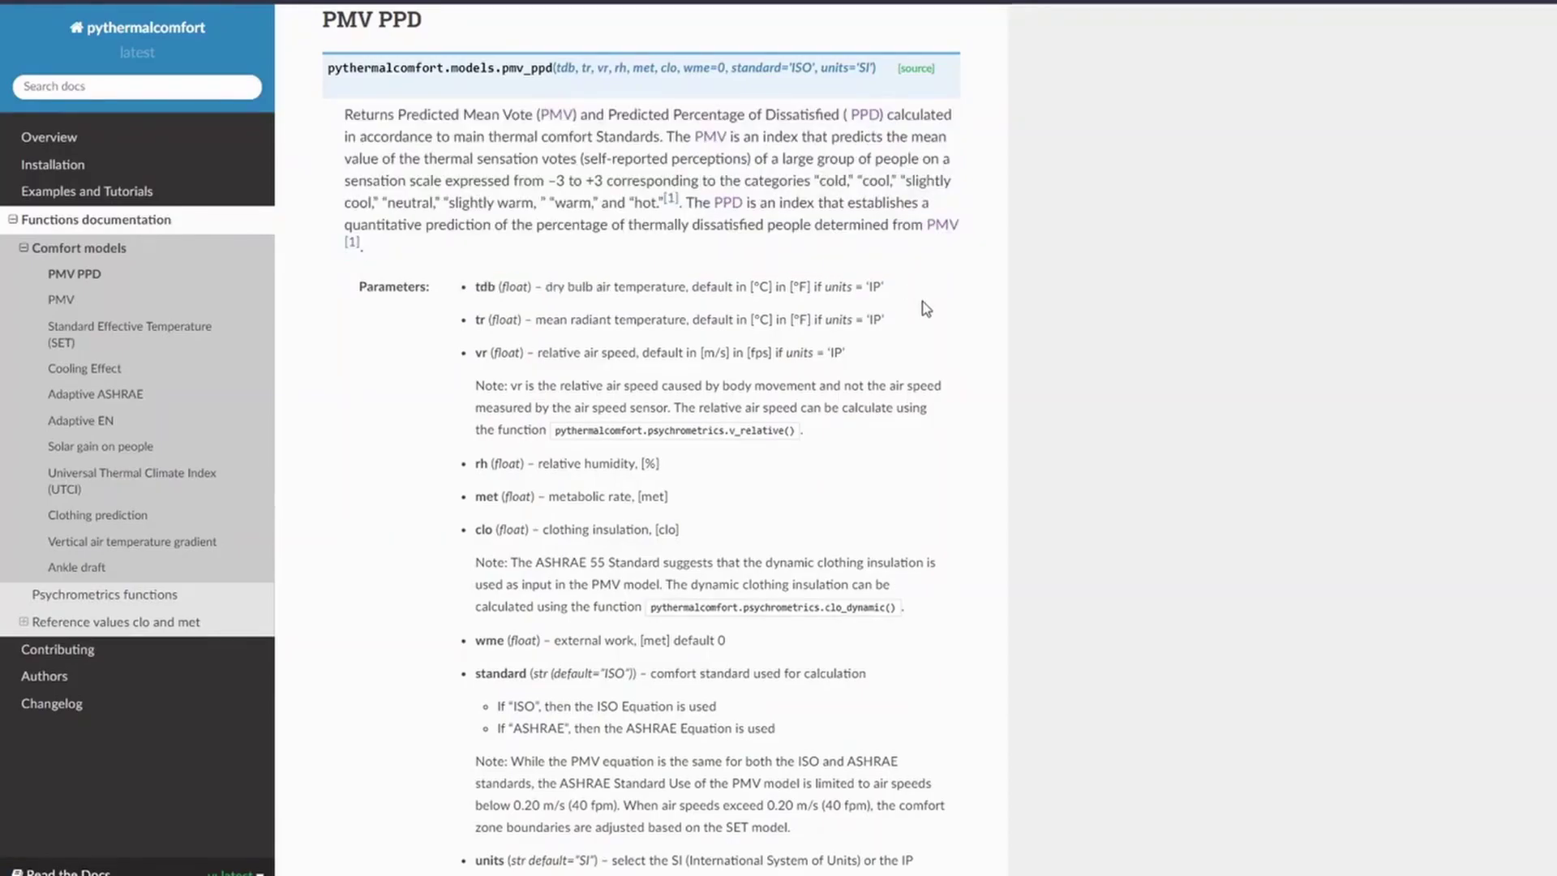
pyautogui.scroll(-5, 913, 316)
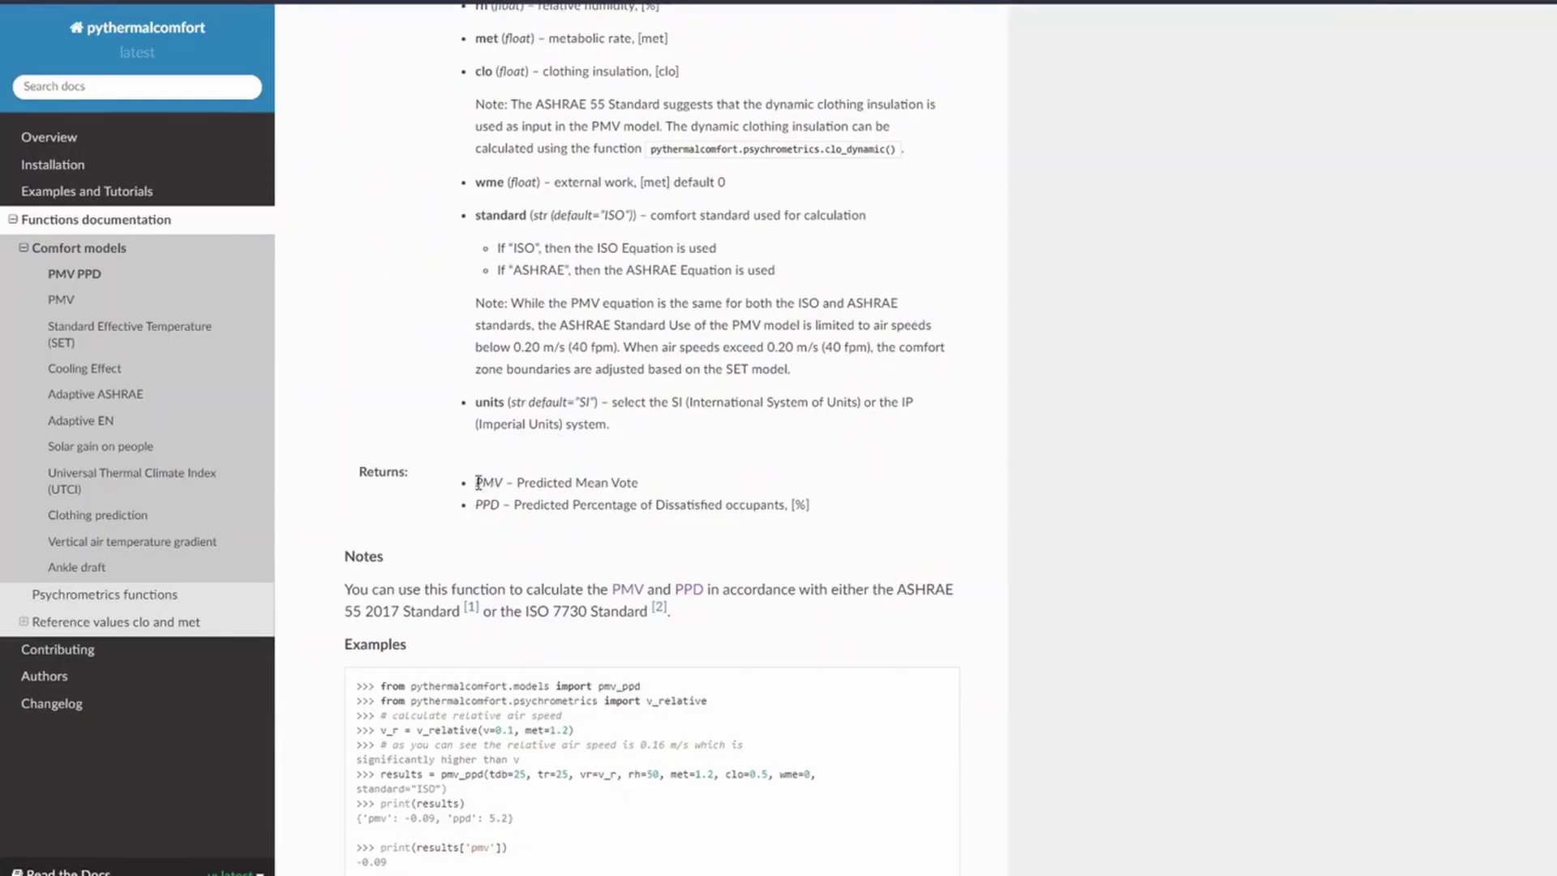
pyautogui.moveTo(476, 483); pyautogui.dragTo(831, 509)
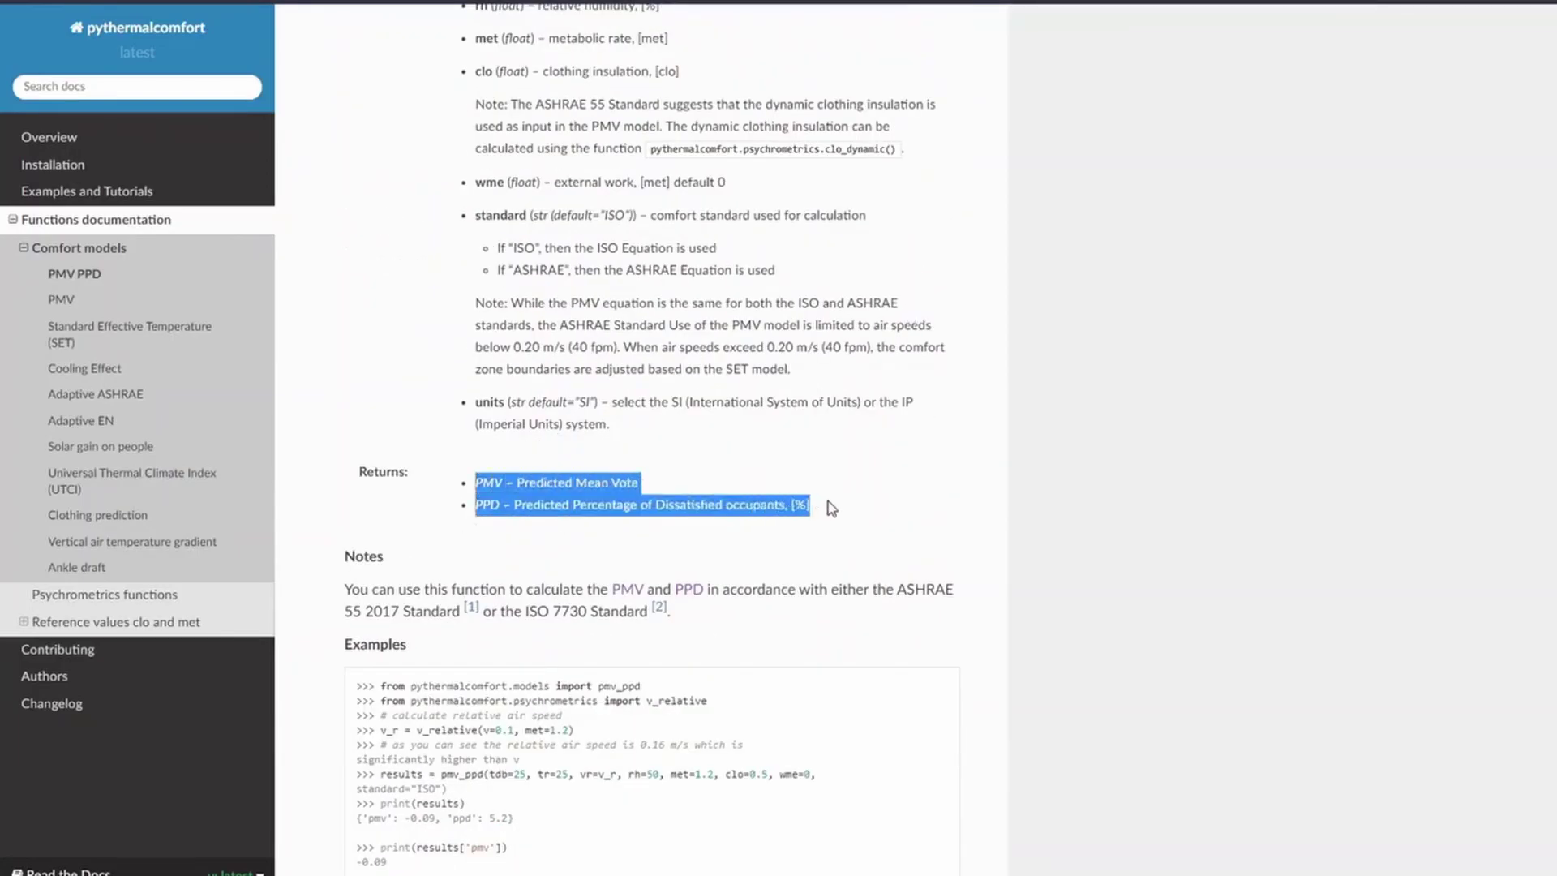
pyautogui.scroll(-2, 829, 508)
pyautogui.scroll(-1, 718, 431)
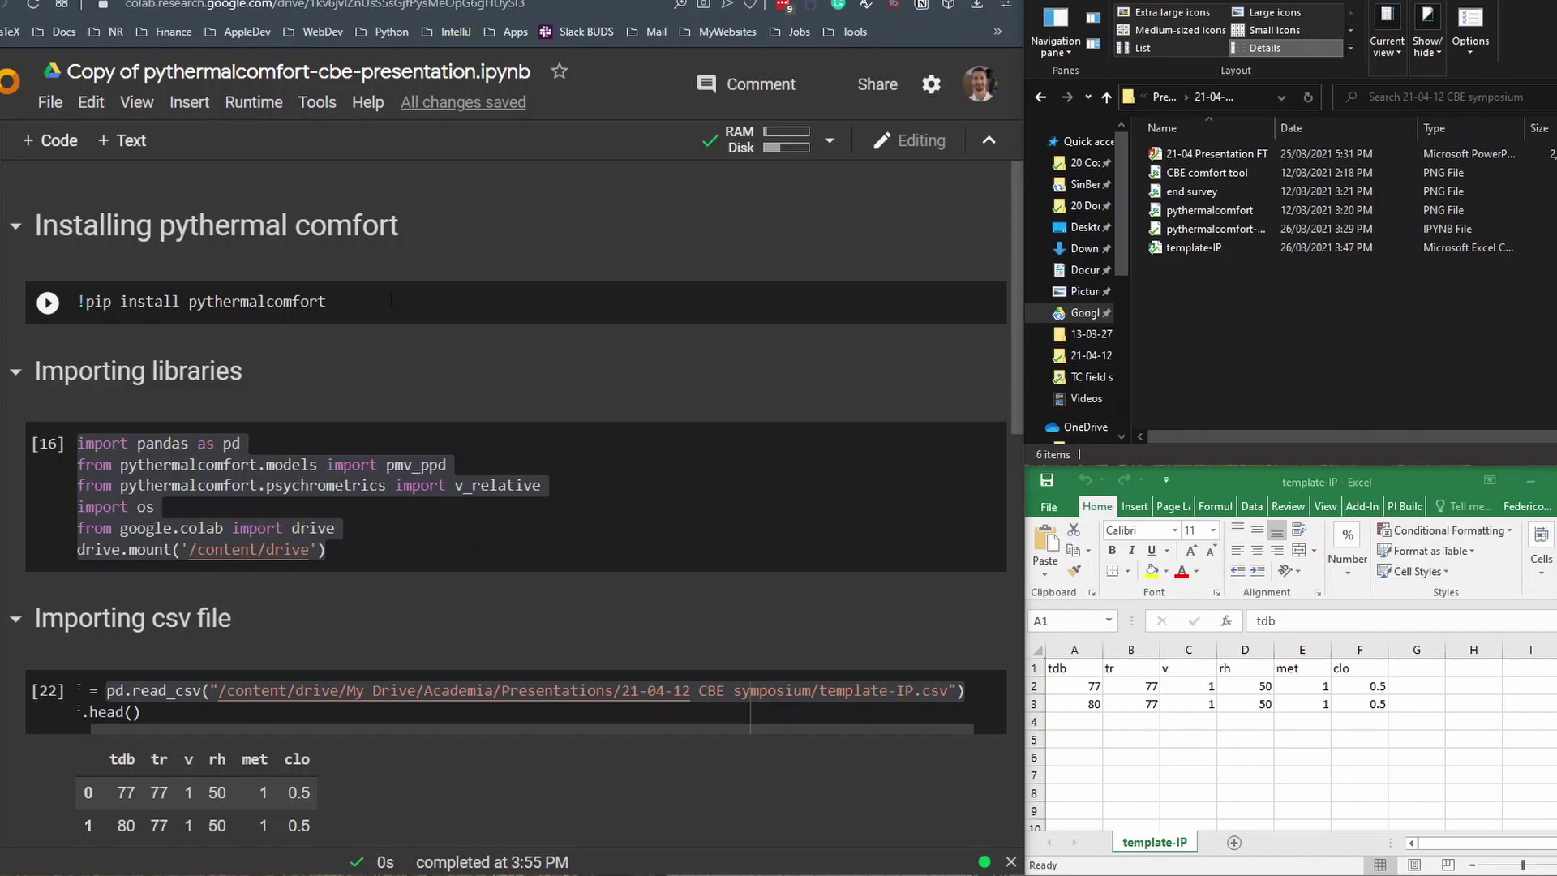
# Re-run the read_csv cell to reload template-IP.csv's two rows of tdb, tr, v, rh, met, clo
pyautogui.scroll(-2, 209, 314)
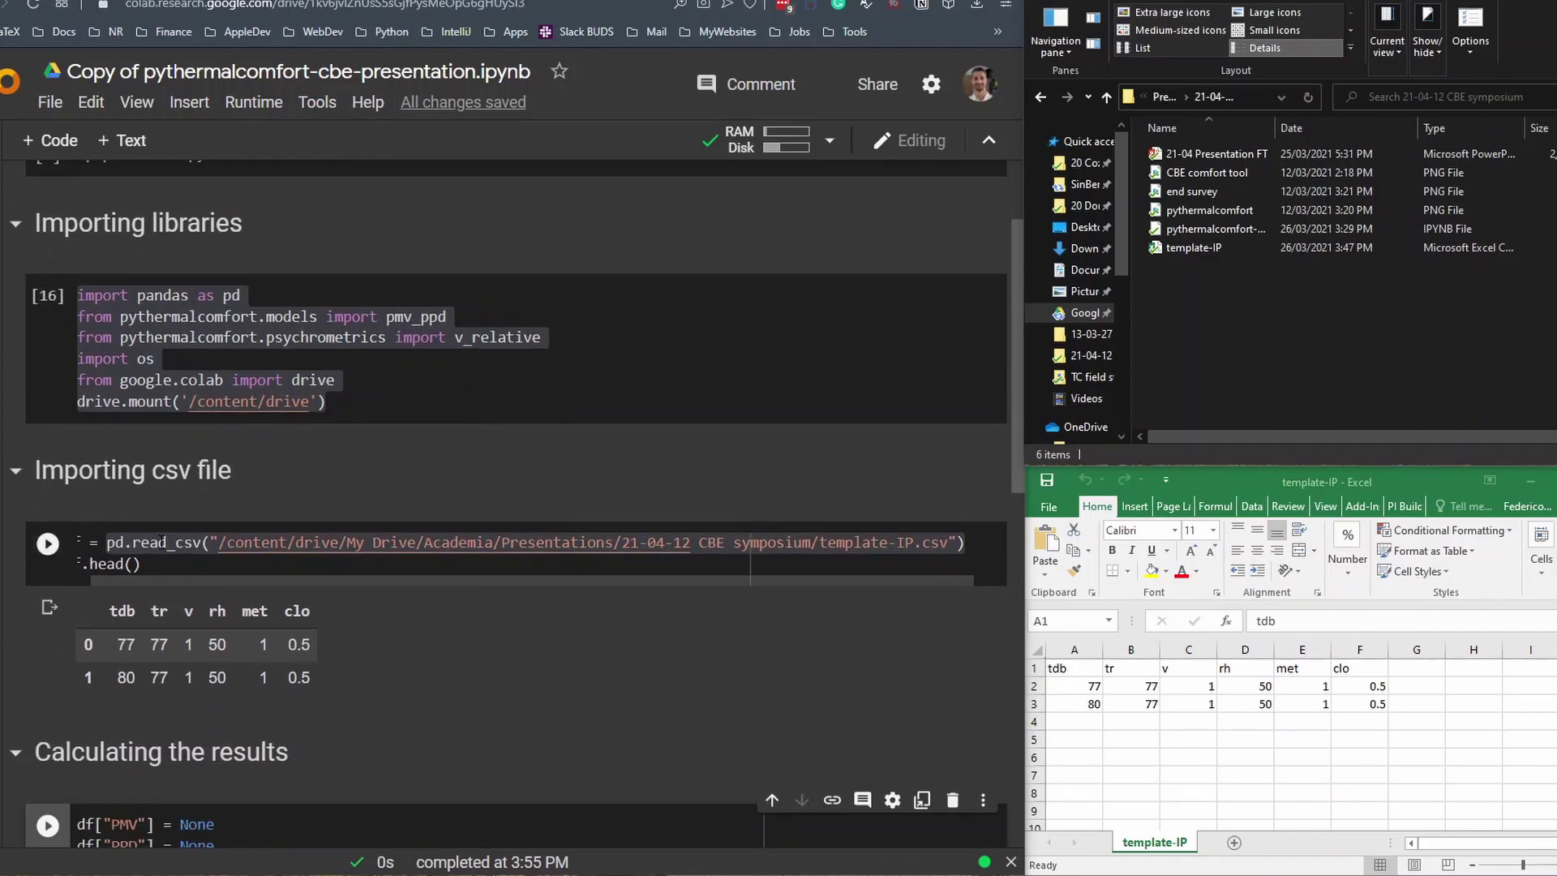
pyautogui.click(47, 543)
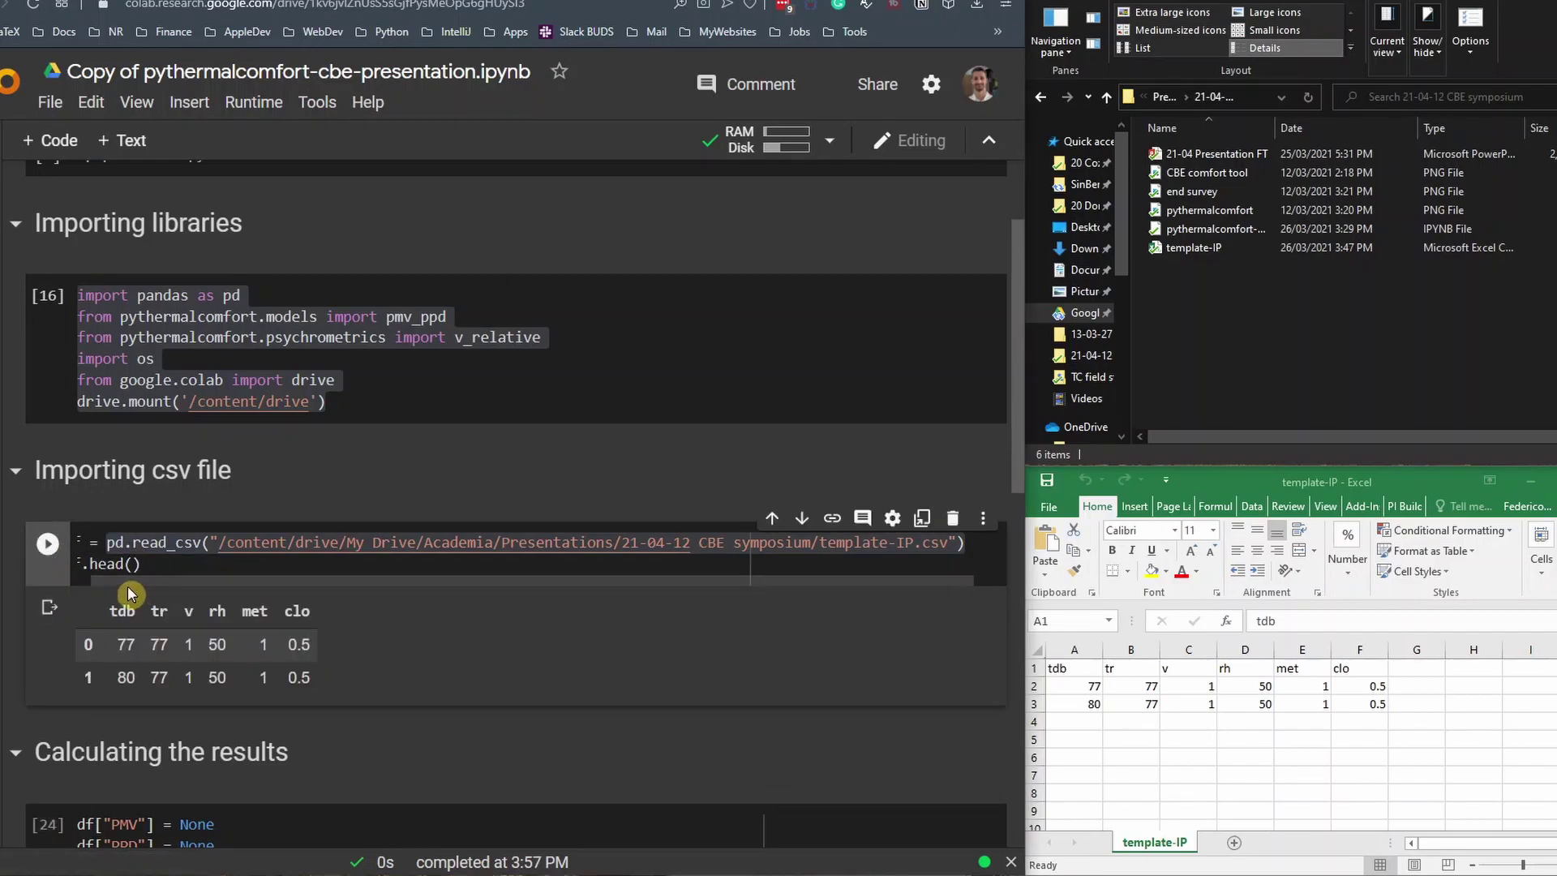
pyautogui.moveTo(128, 584); pyautogui.dragTo(84, 579)
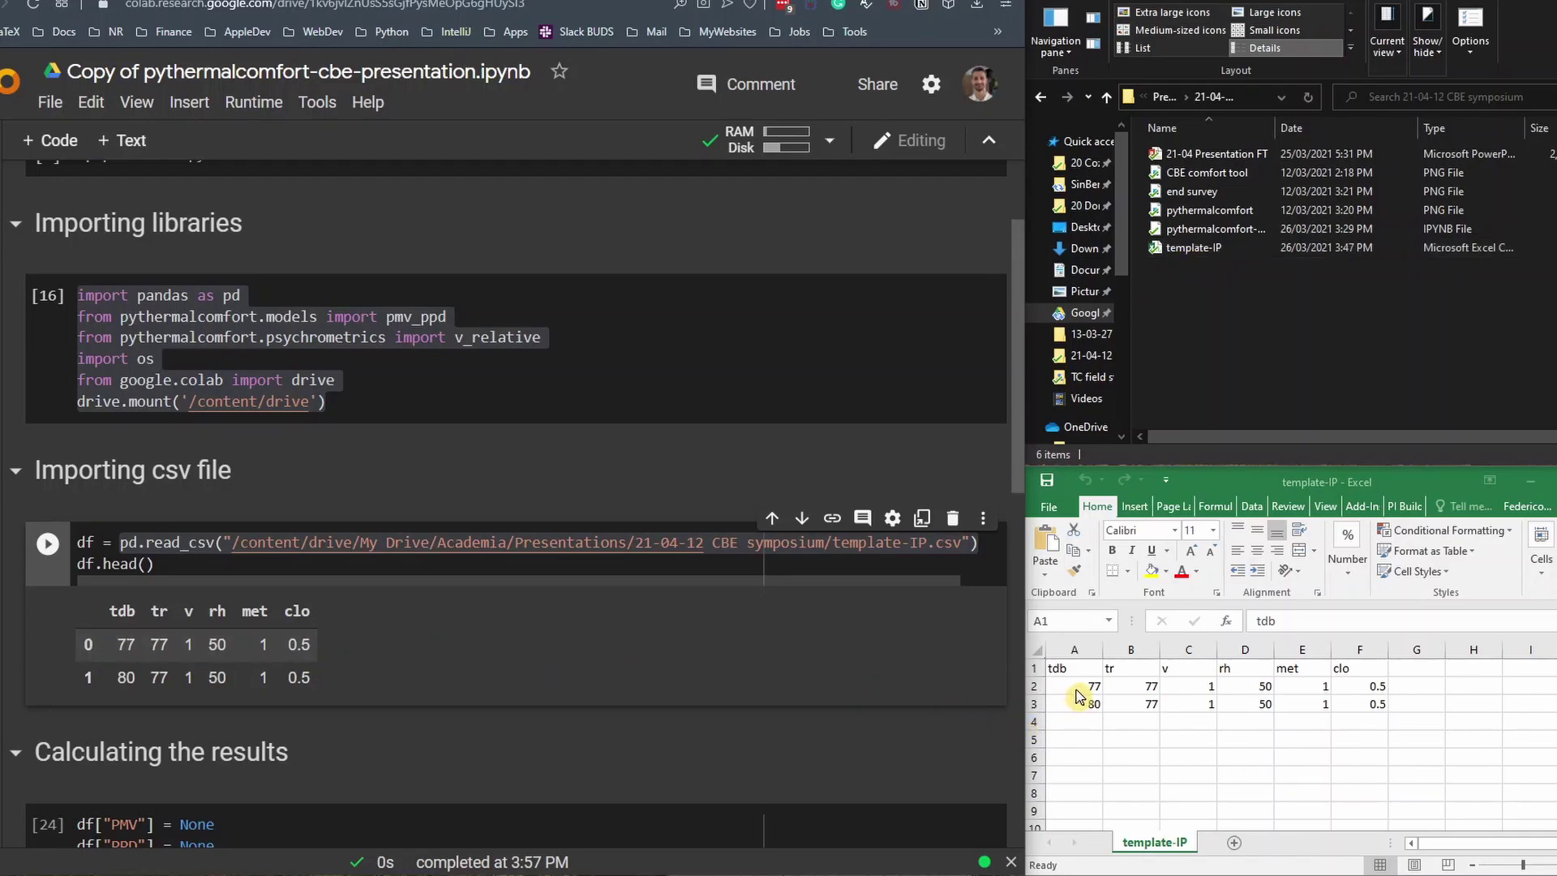
pyautogui.scroll(-7, 406, 466)
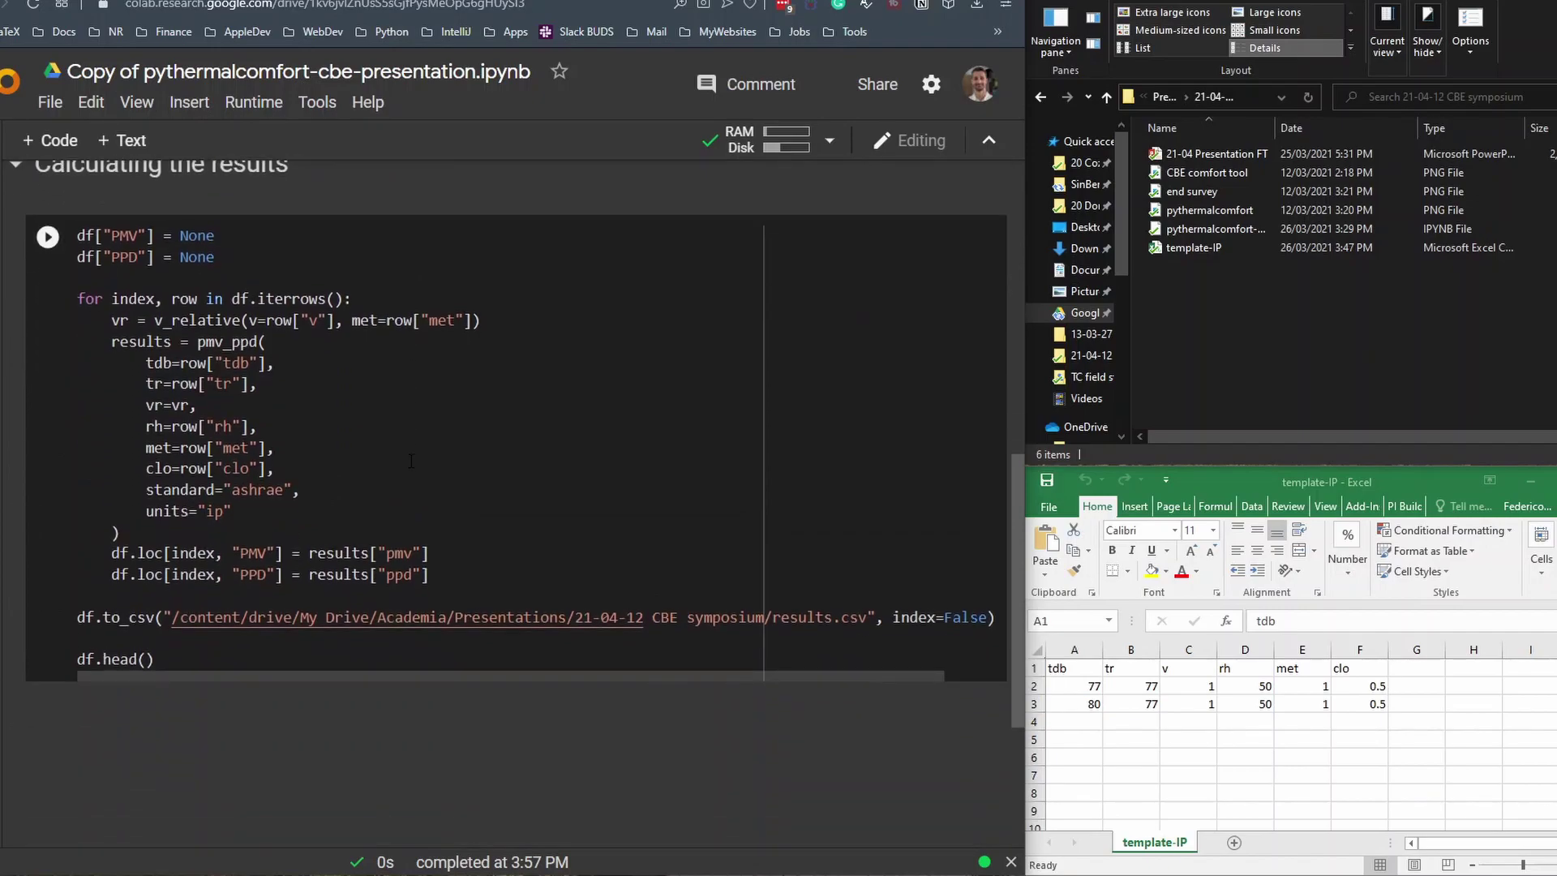
pyautogui.scroll(2, 411, 462)
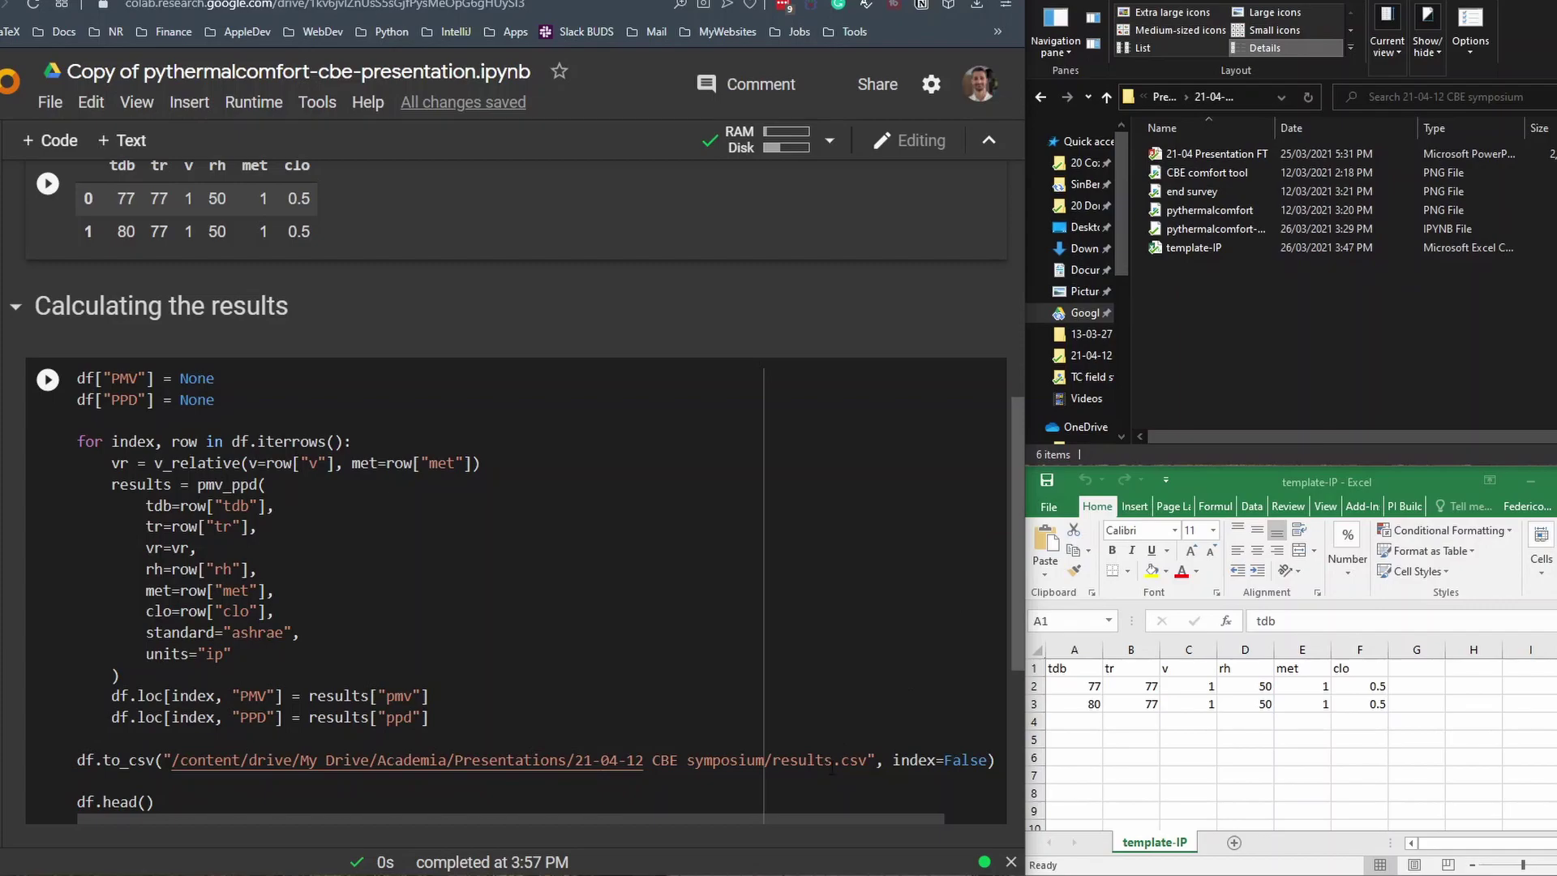
# Run the calculation cell (PMV -0.9/-0.51, PPD 22/10.4) and check results.csv in Excel
pyautogui.click(48, 380)
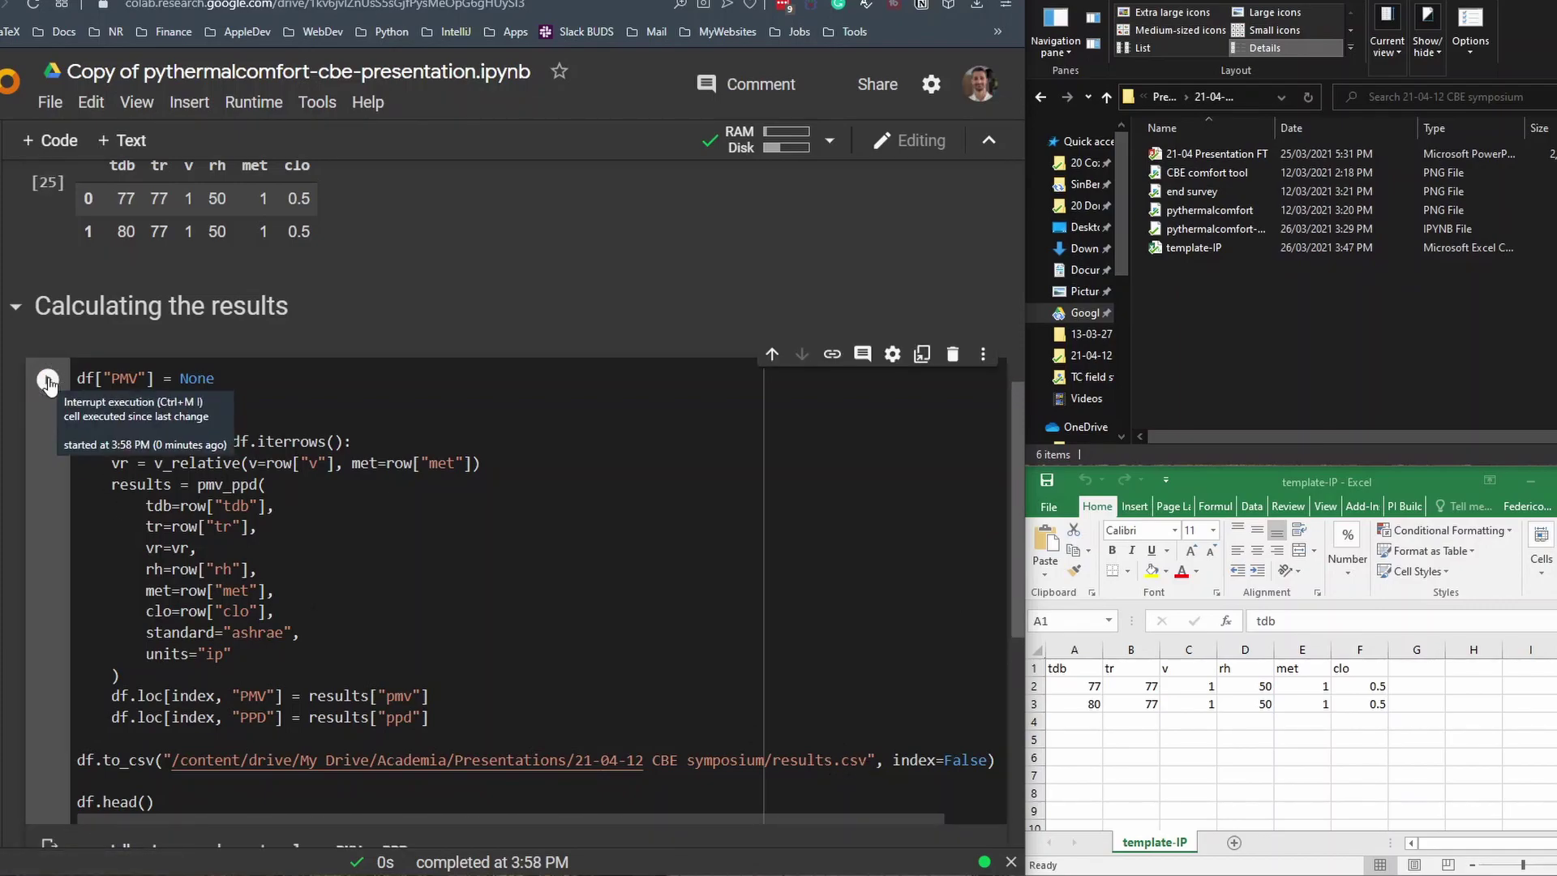
pyautogui.scroll(-2, 245, 665)
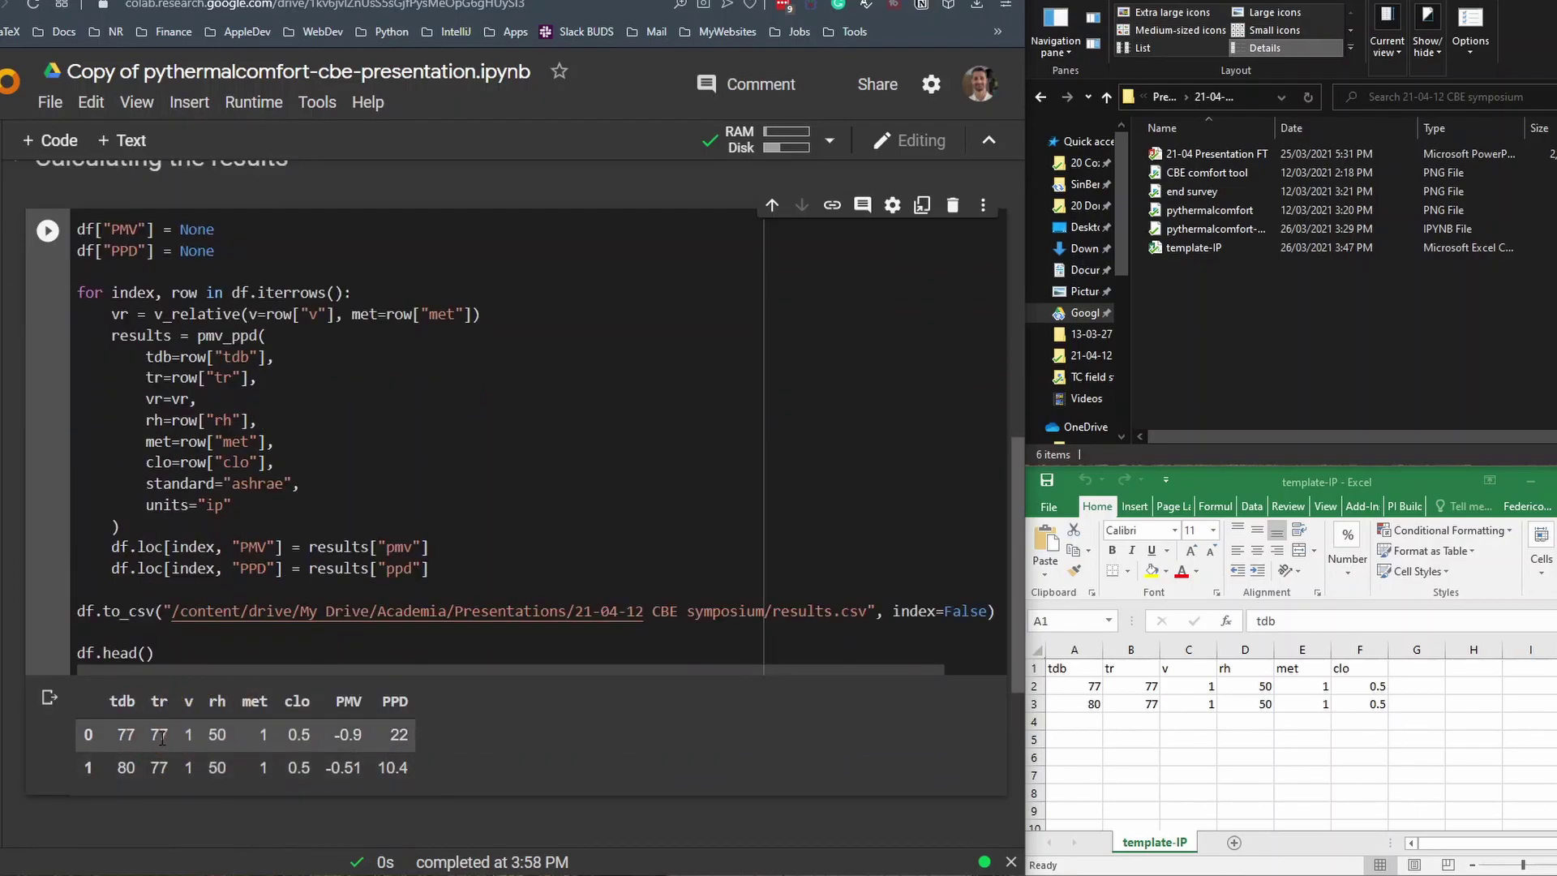
pyautogui.doubleClick(1186, 247)
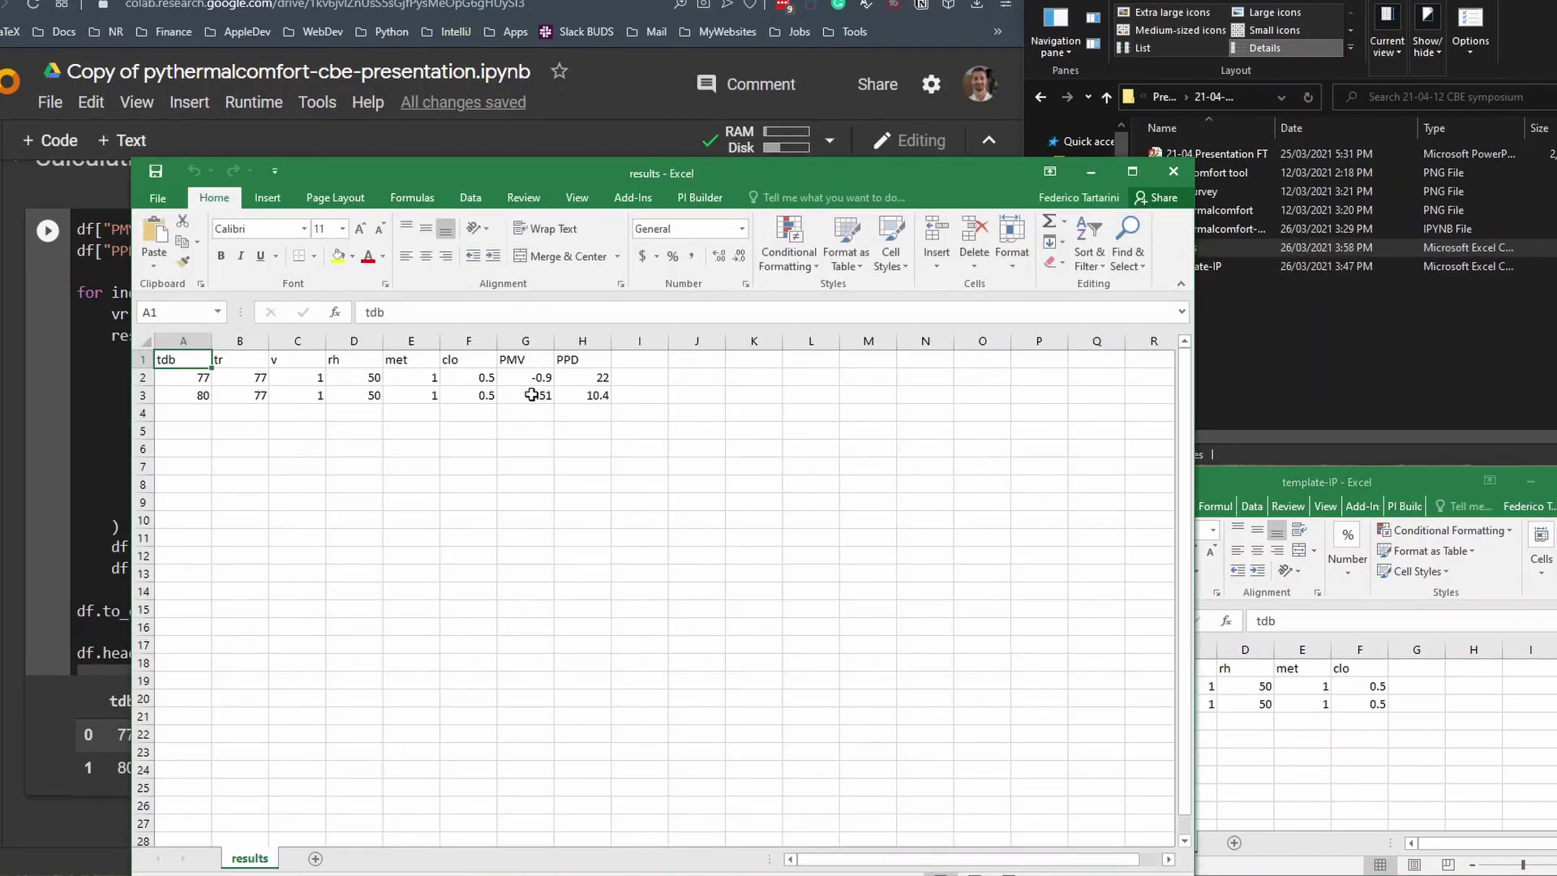
pyautogui.click(1178, 172)
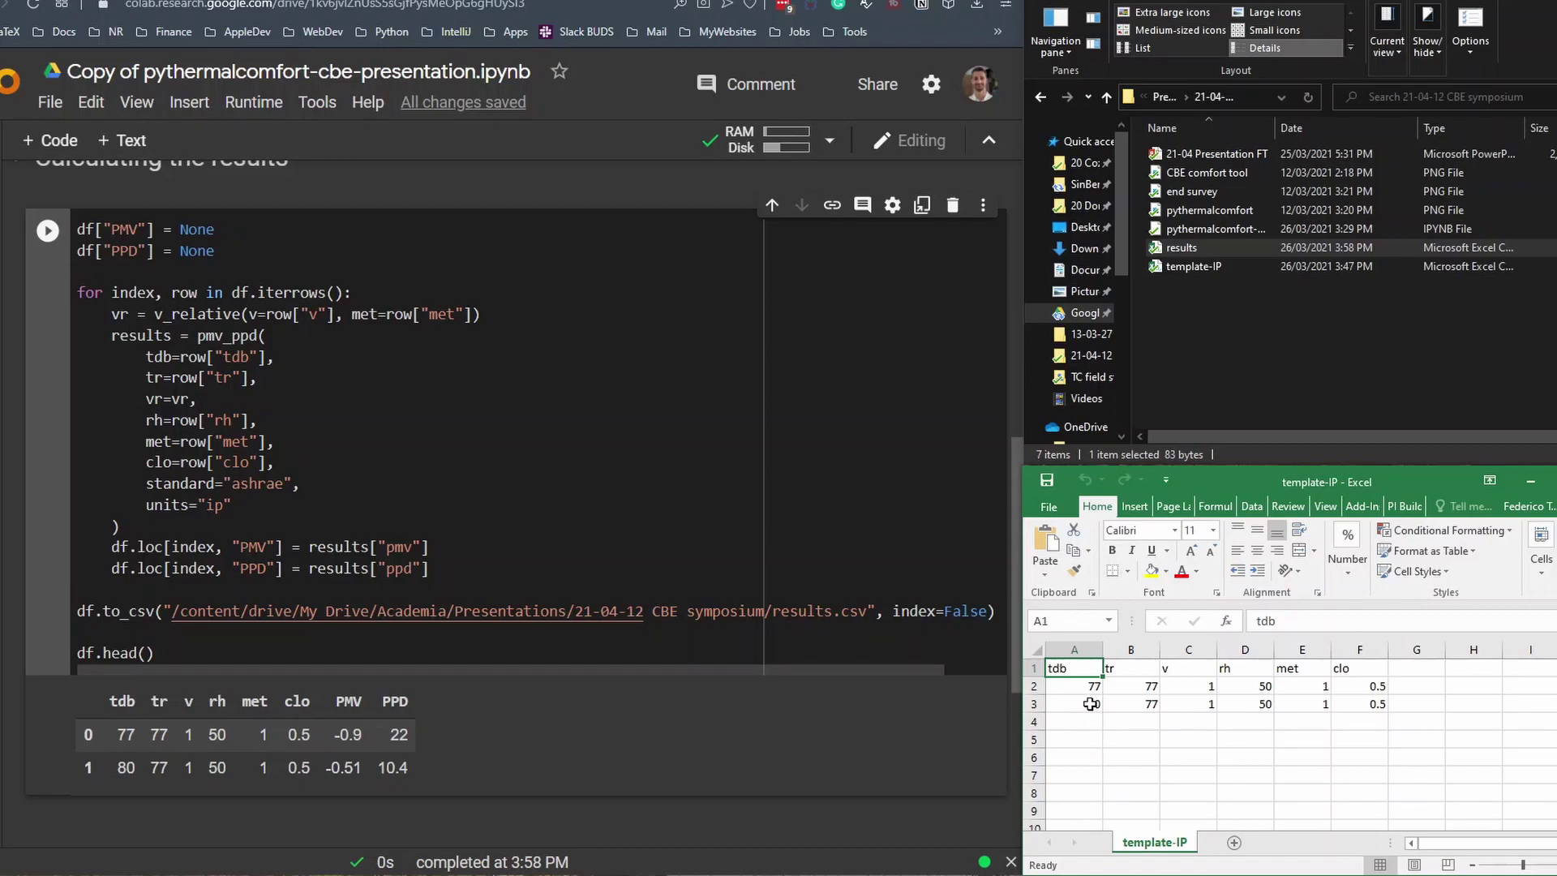
# Copy the data row into row 4, change A4 to 79, and save template-IP as CSV
pyautogui.moveTo(1091, 704); pyautogui.dragTo(1362, 704)
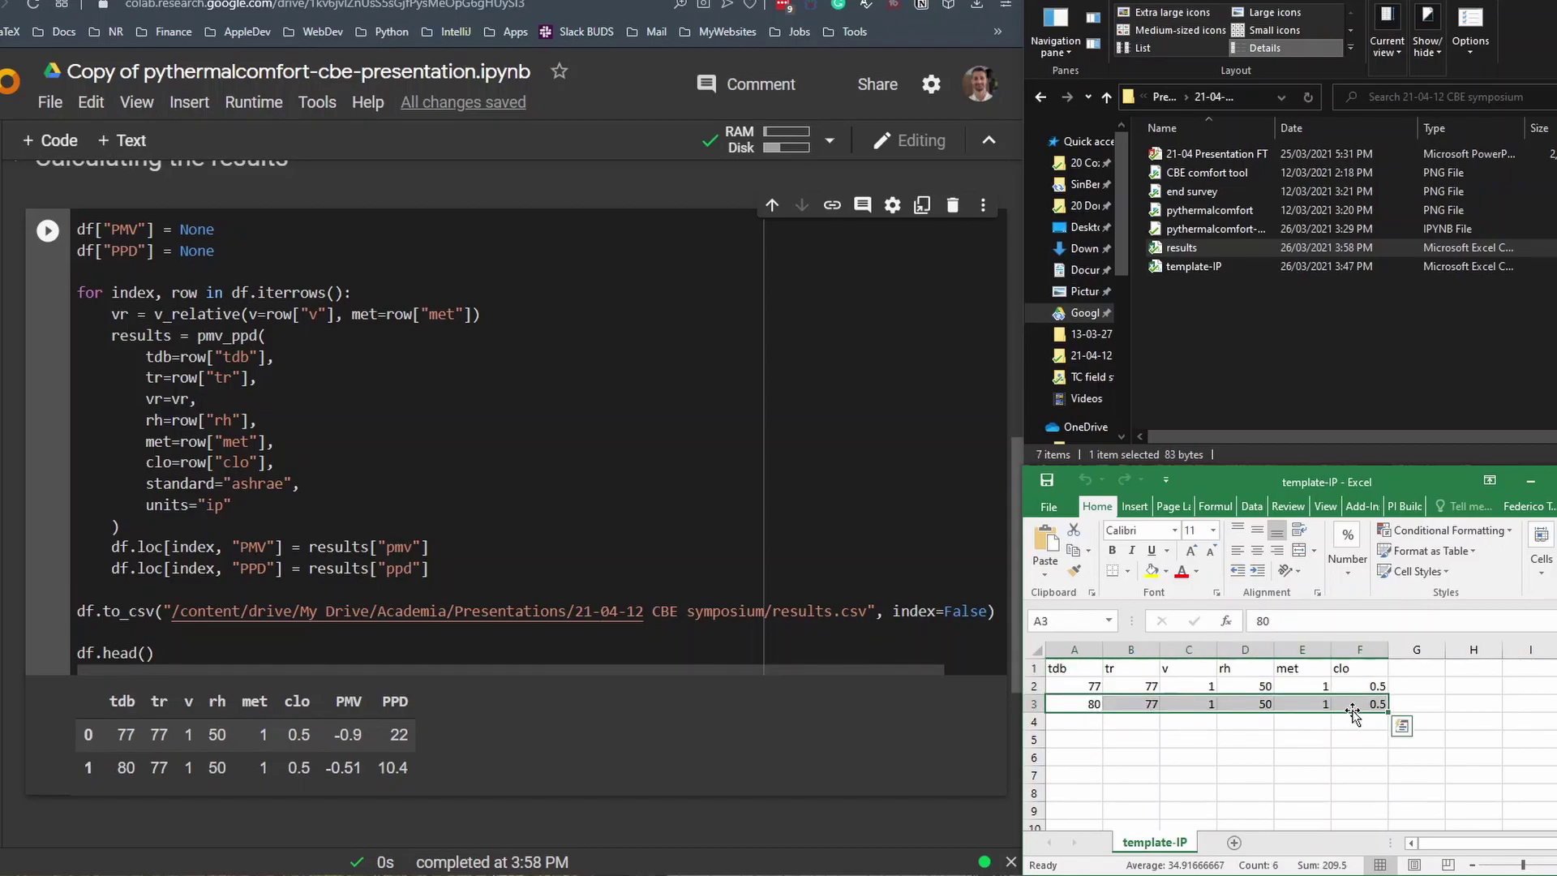
pyautogui.hotkey('ctrl', 'c')
pyautogui.click(1094, 728)
pyautogui.hotkey('ctrl', 'v')
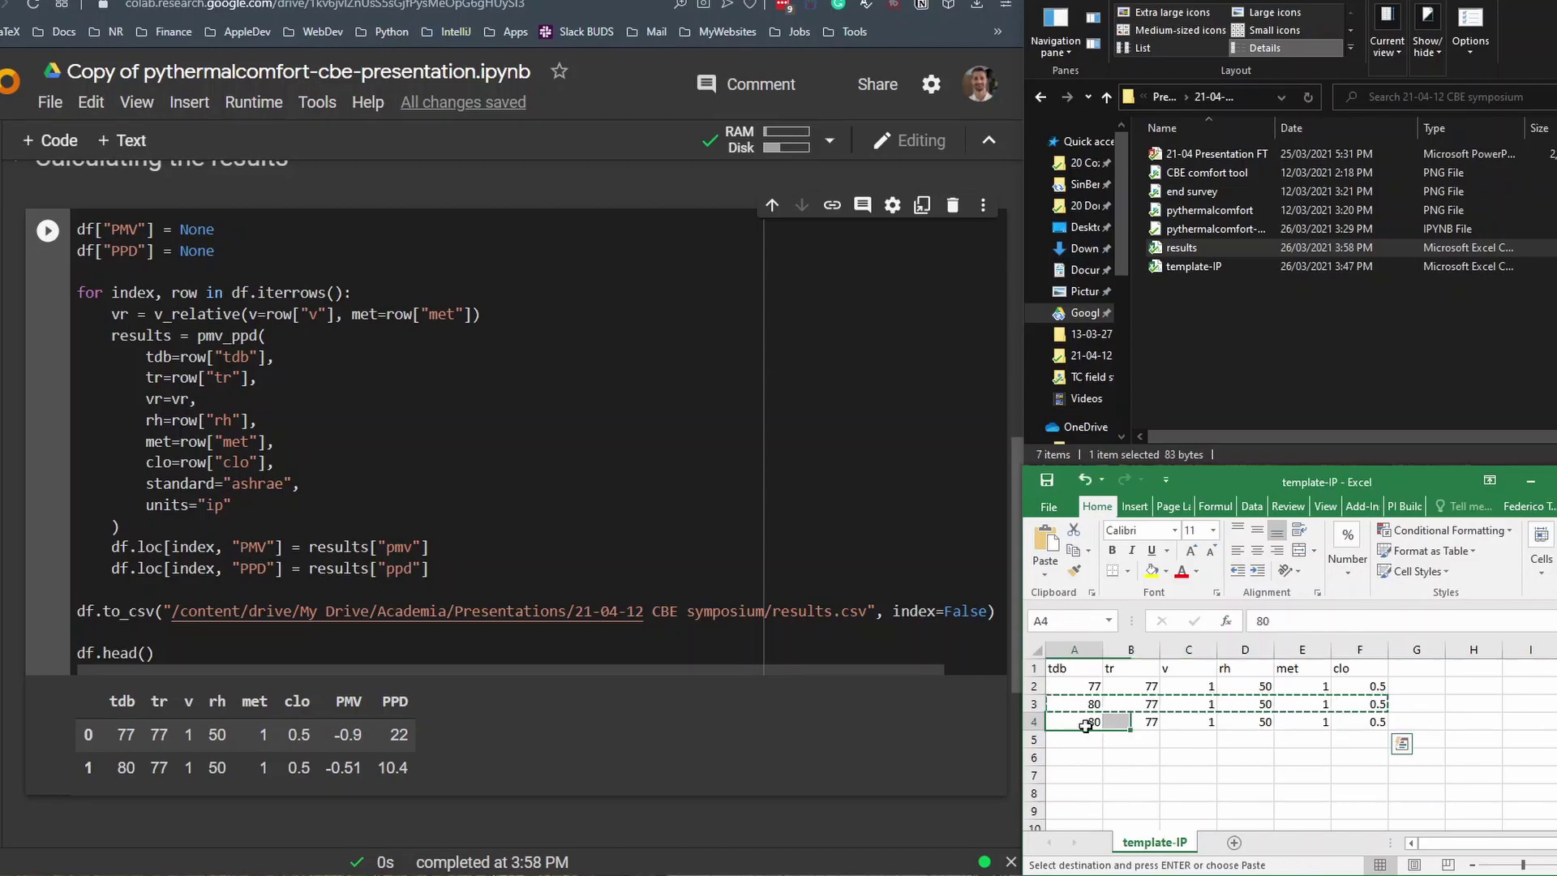
pyautogui.doubleClick(1089, 726)
pyautogui.doubleClick(1088, 726)
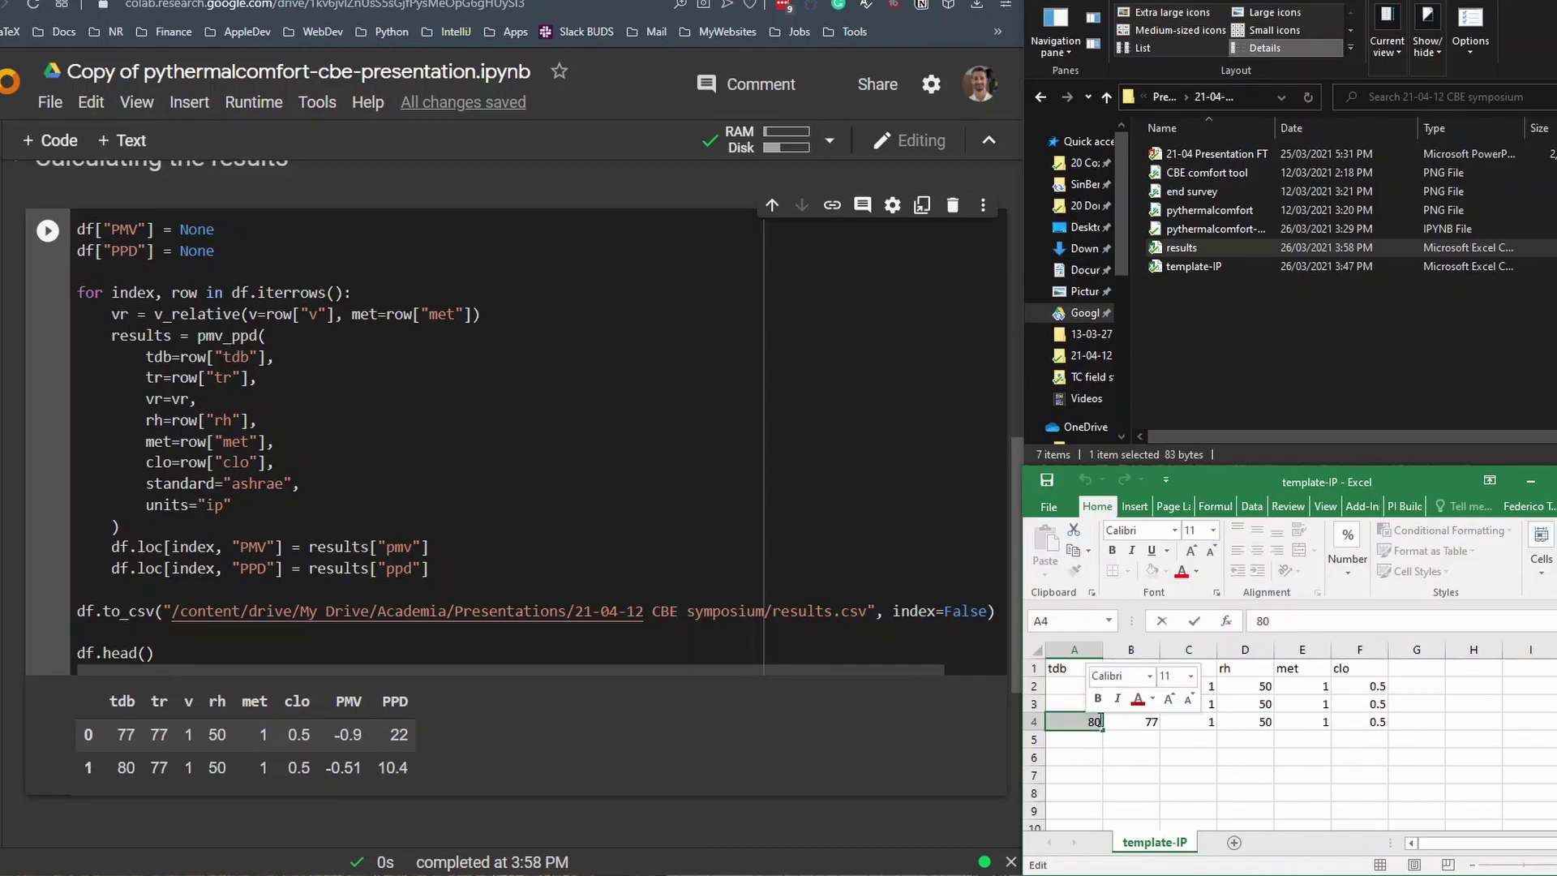
pyautogui.write('79')
pyautogui.press('Return')
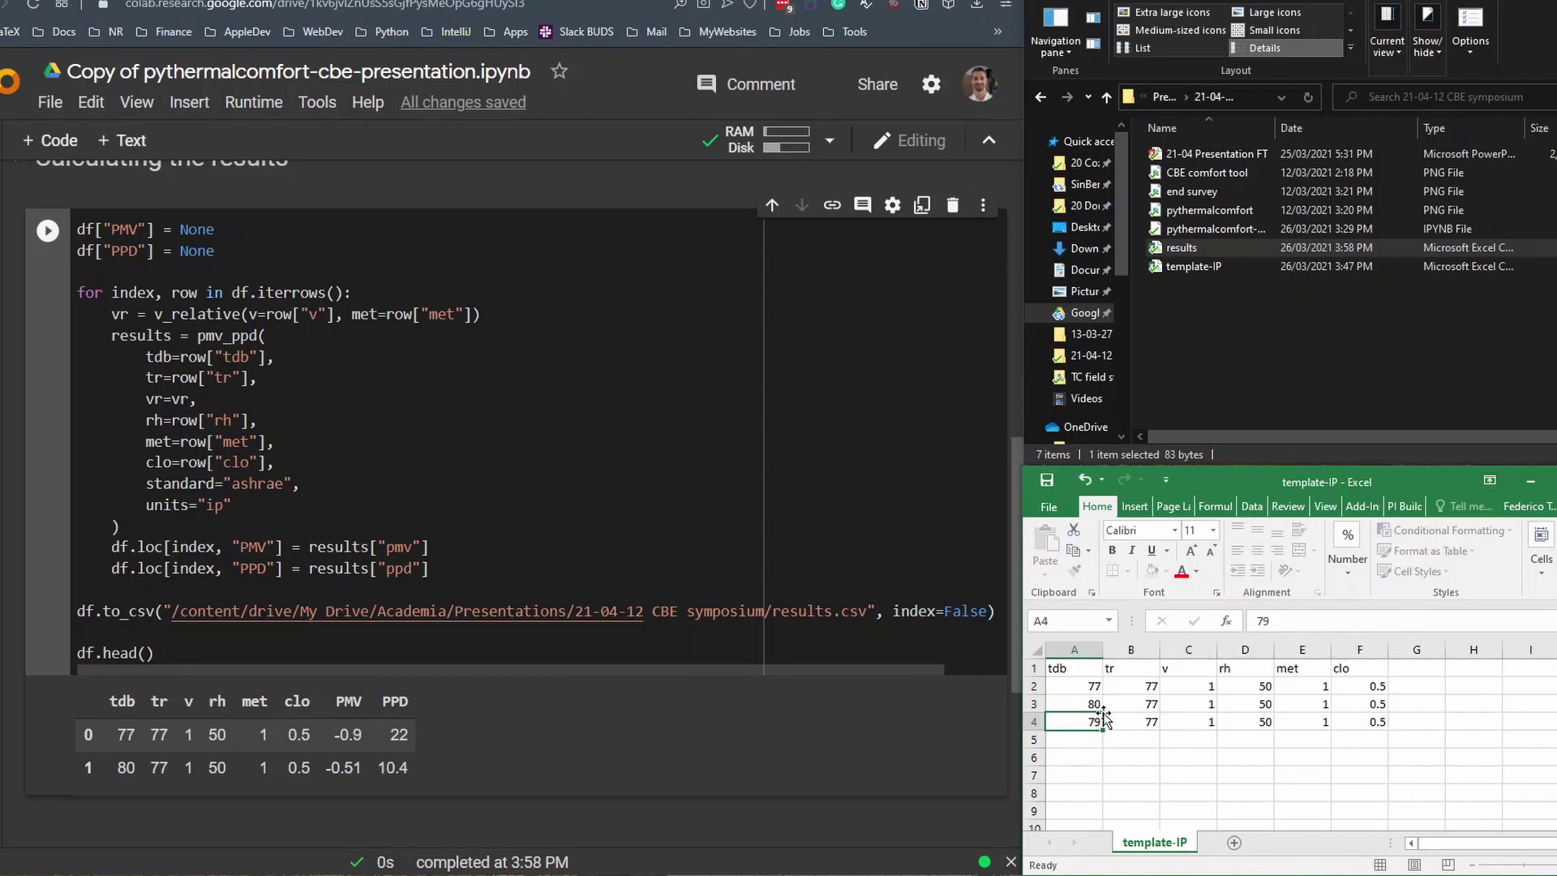
pyautogui.hotkey('ctrl', 's')
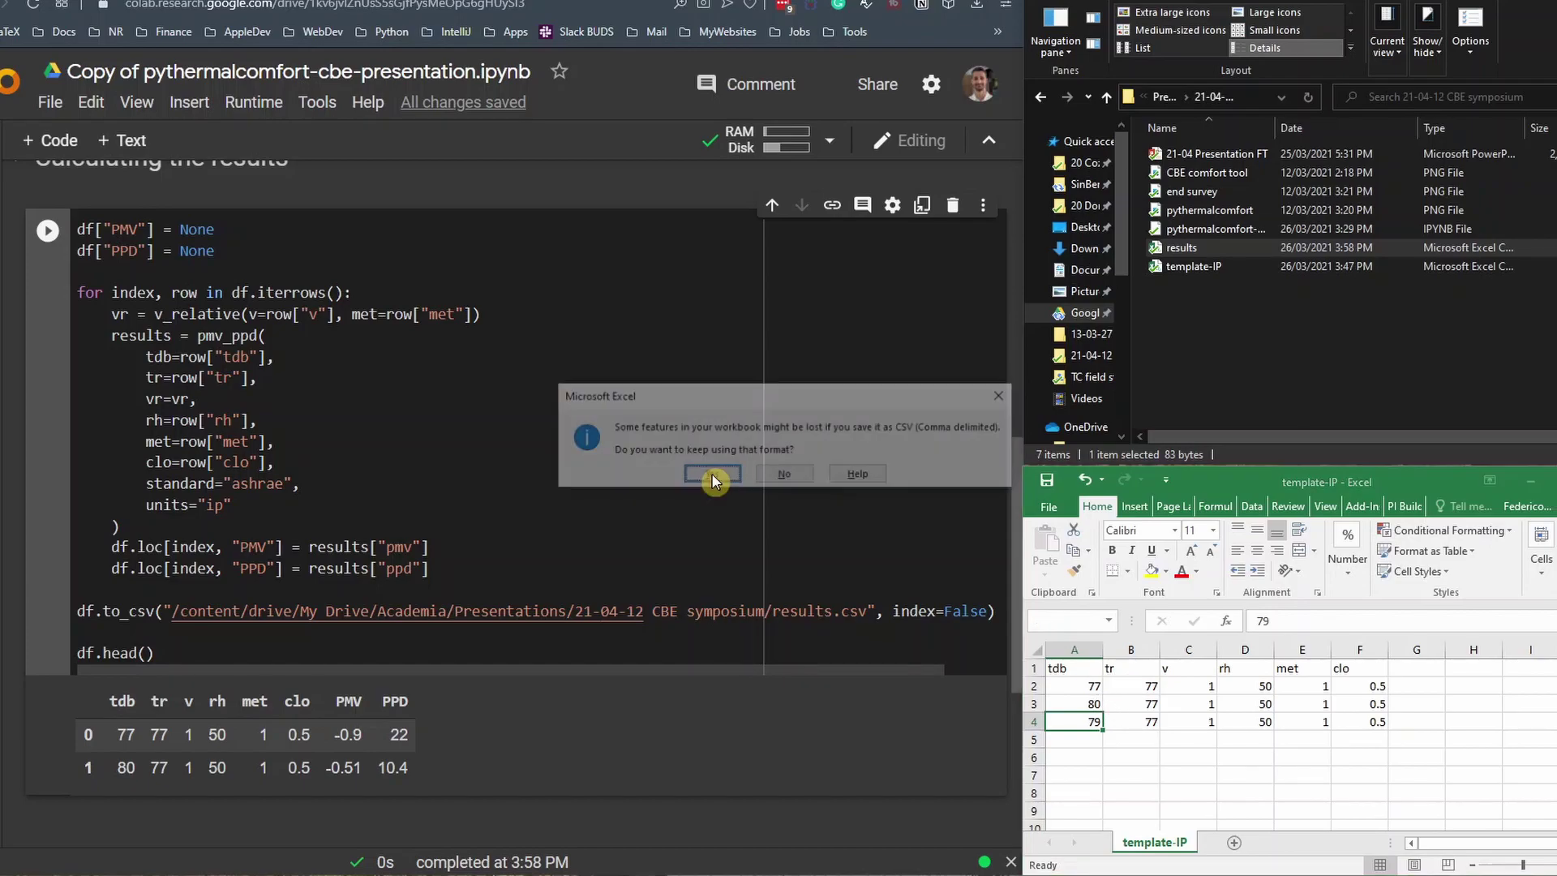
pyautogui.click(712, 475)
# Re-run the CSV-loading and PMV/PPD calculation cells in Colab for all three rows
pyautogui.click(746, 355)
pyautogui.scroll(5, 747, 359)
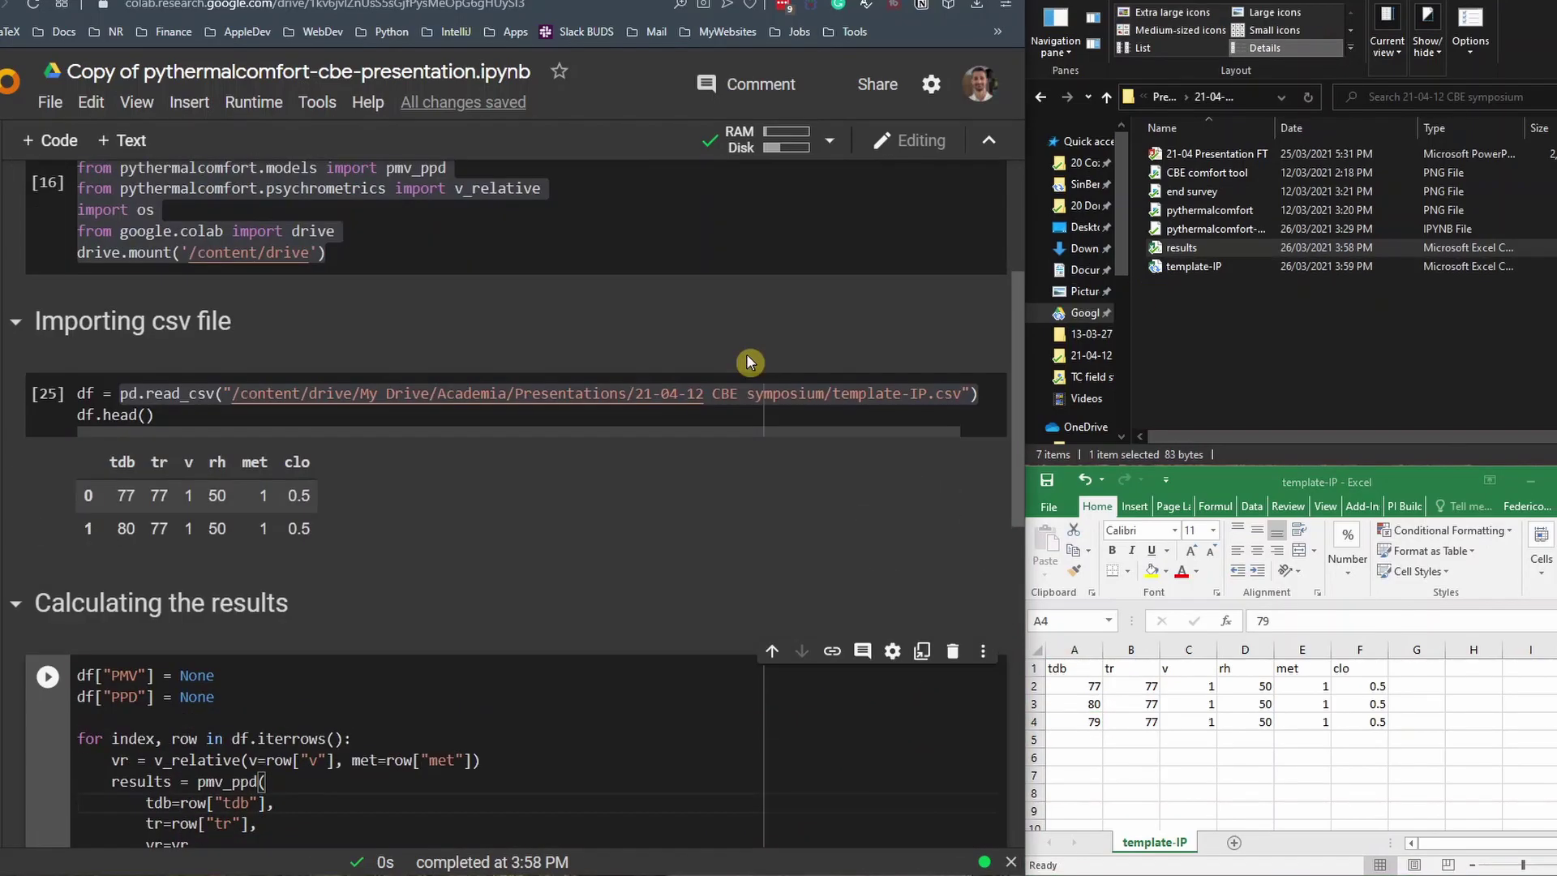
pyautogui.scroll(2, 750, 361)
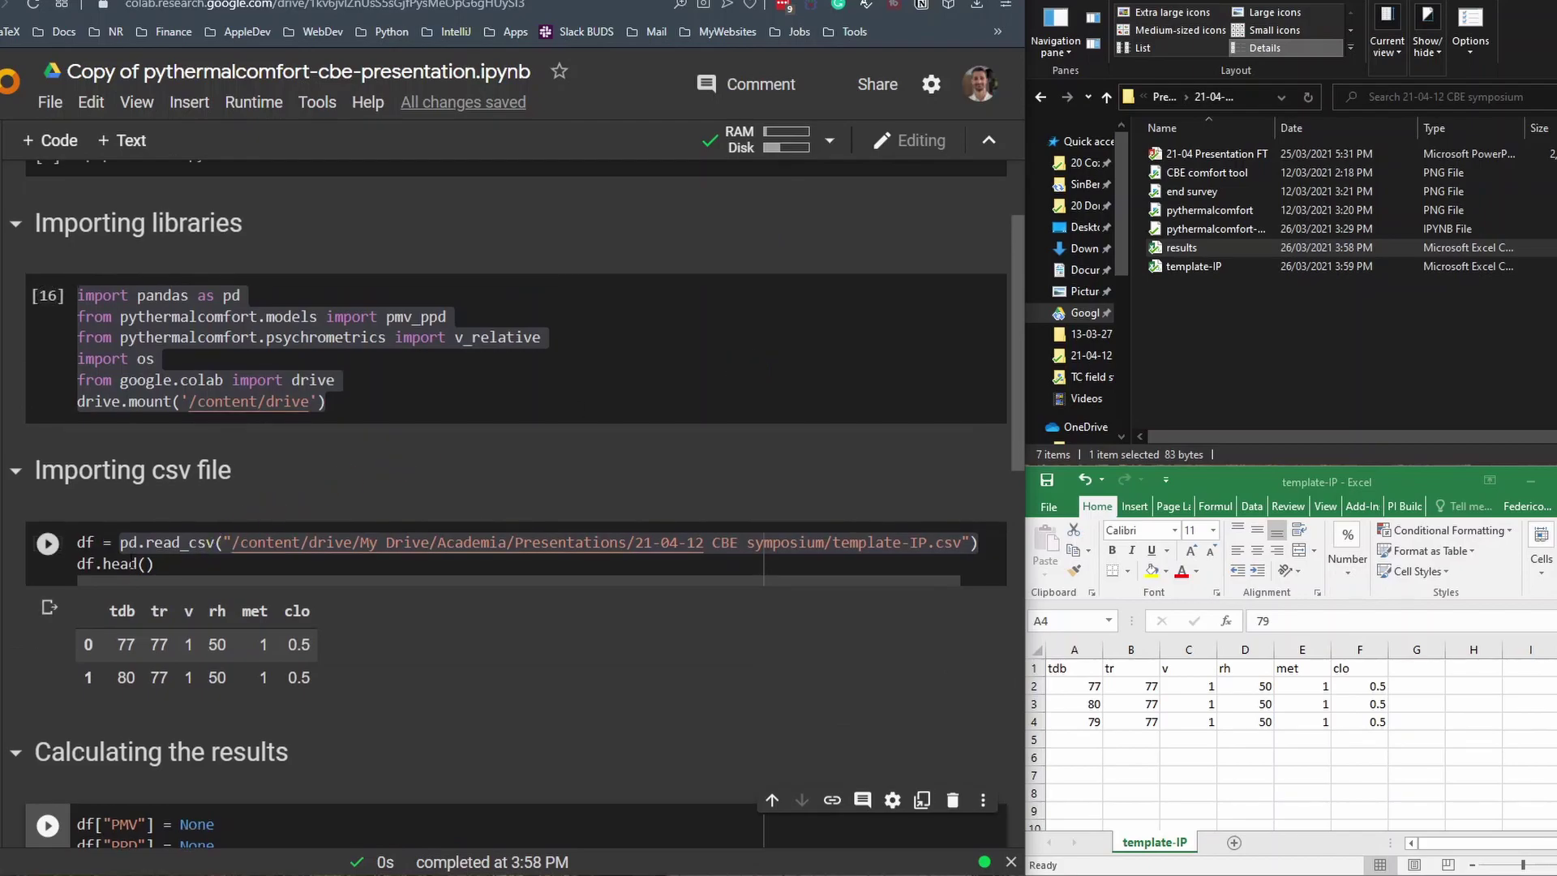
pyautogui.click(47, 548)
pyautogui.scroll(-2, 81, 560)
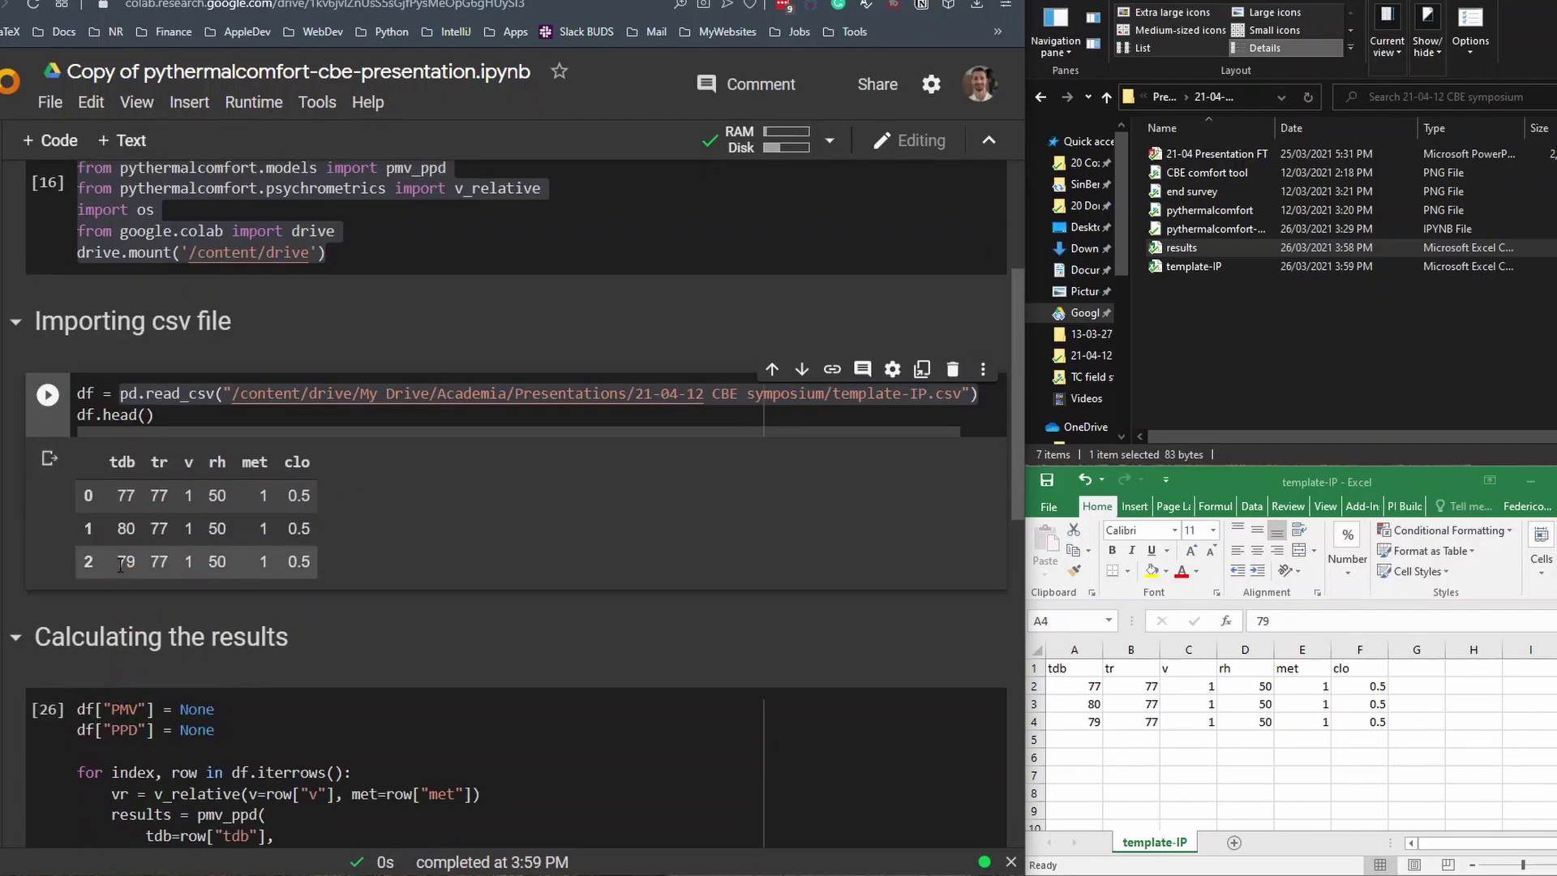
pyautogui.scroll(-6, 89, 519)
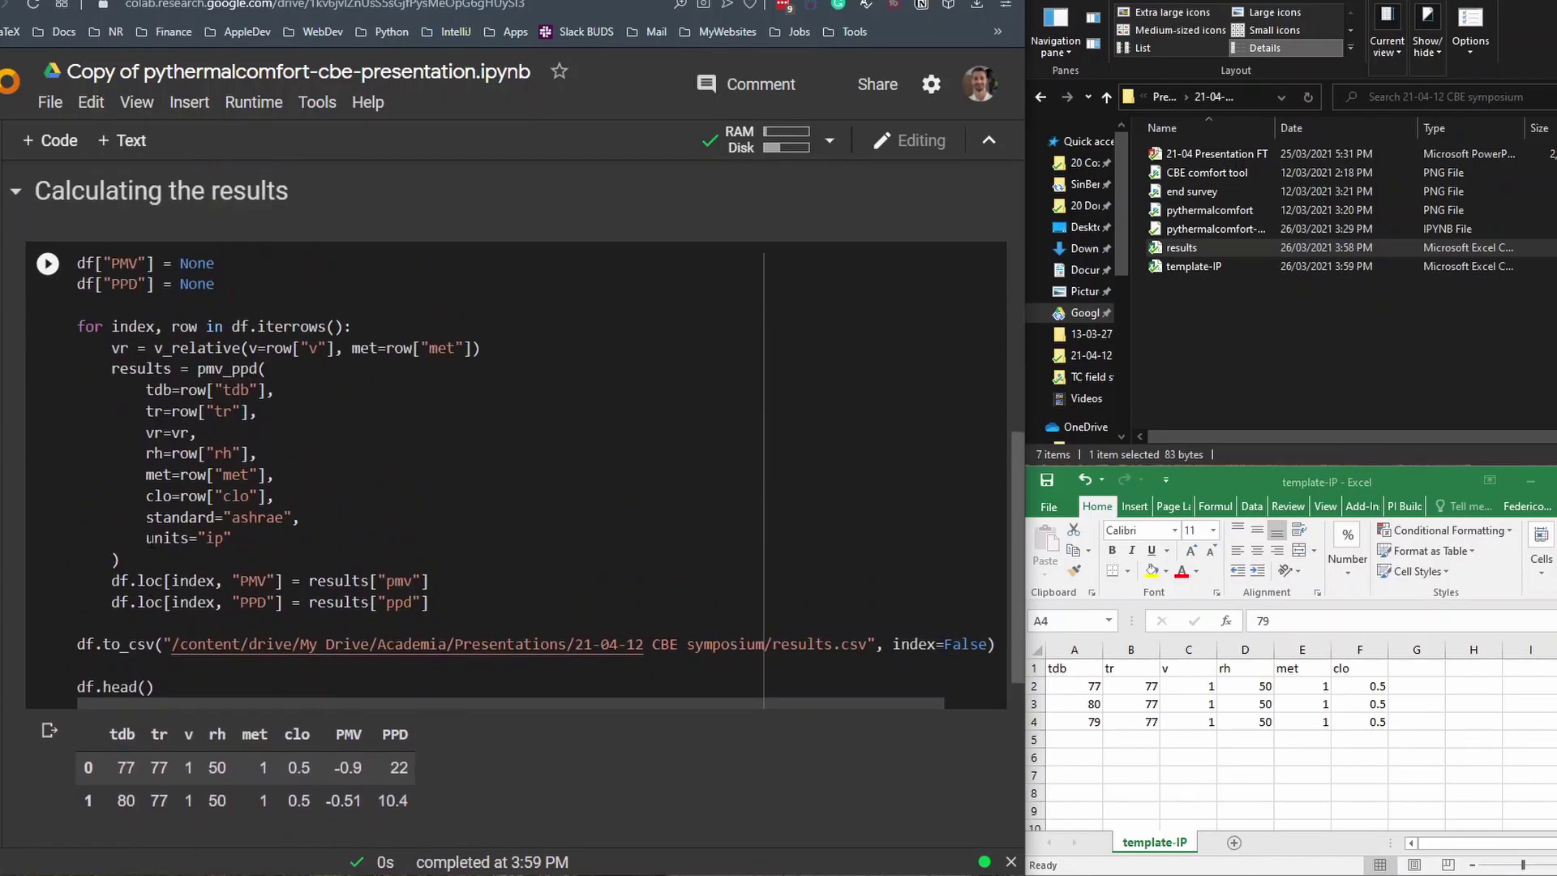
pyautogui.scroll(3, 71, 453)
pyautogui.click(47, 412)
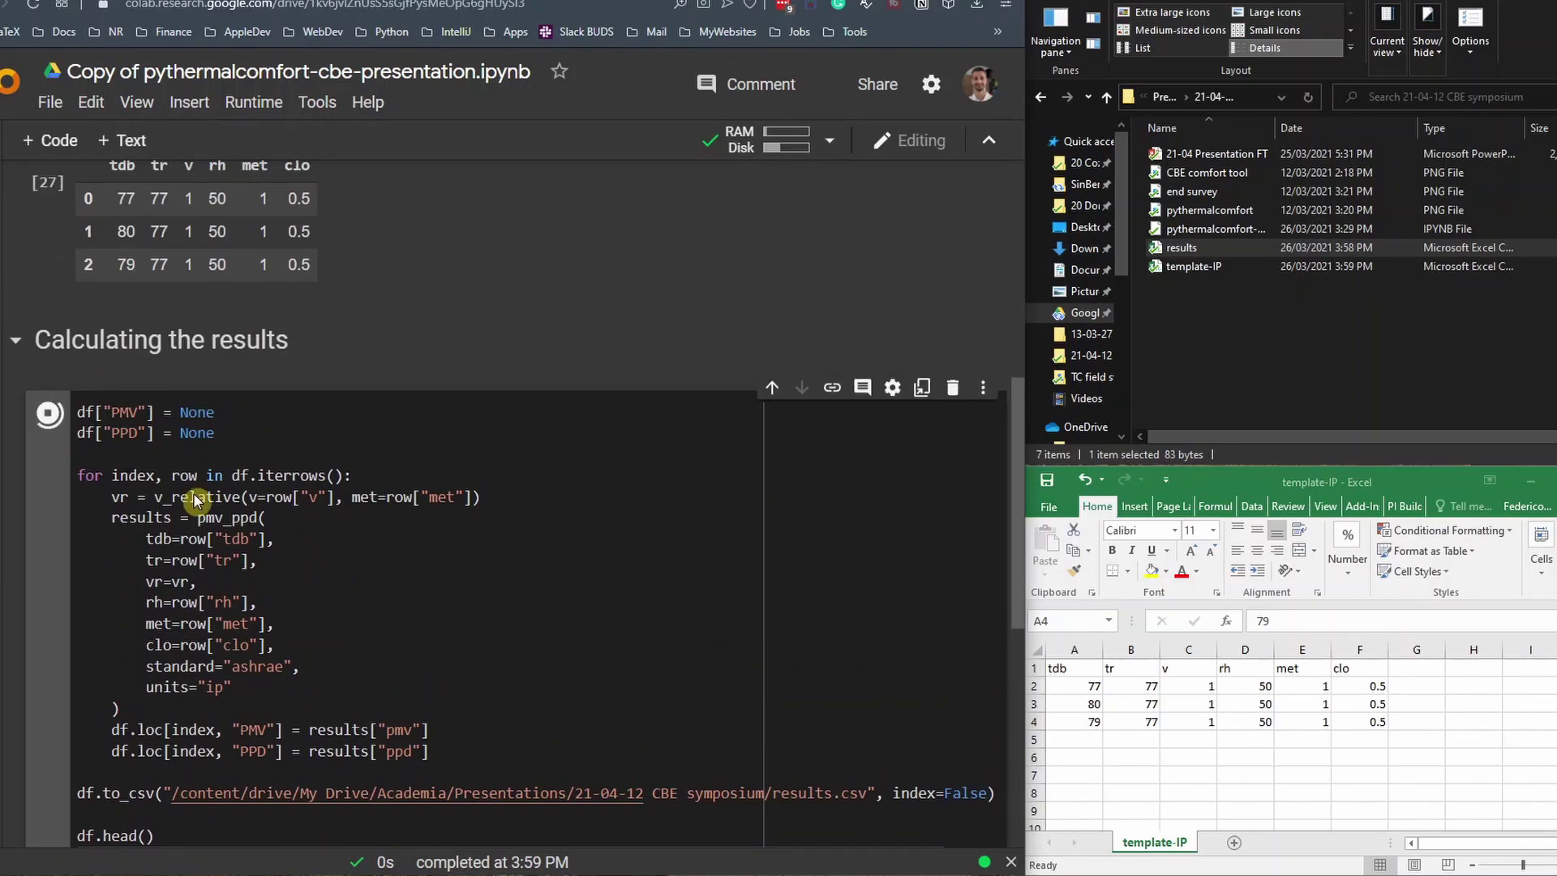
pyautogui.scroll(-4, 151, 469)
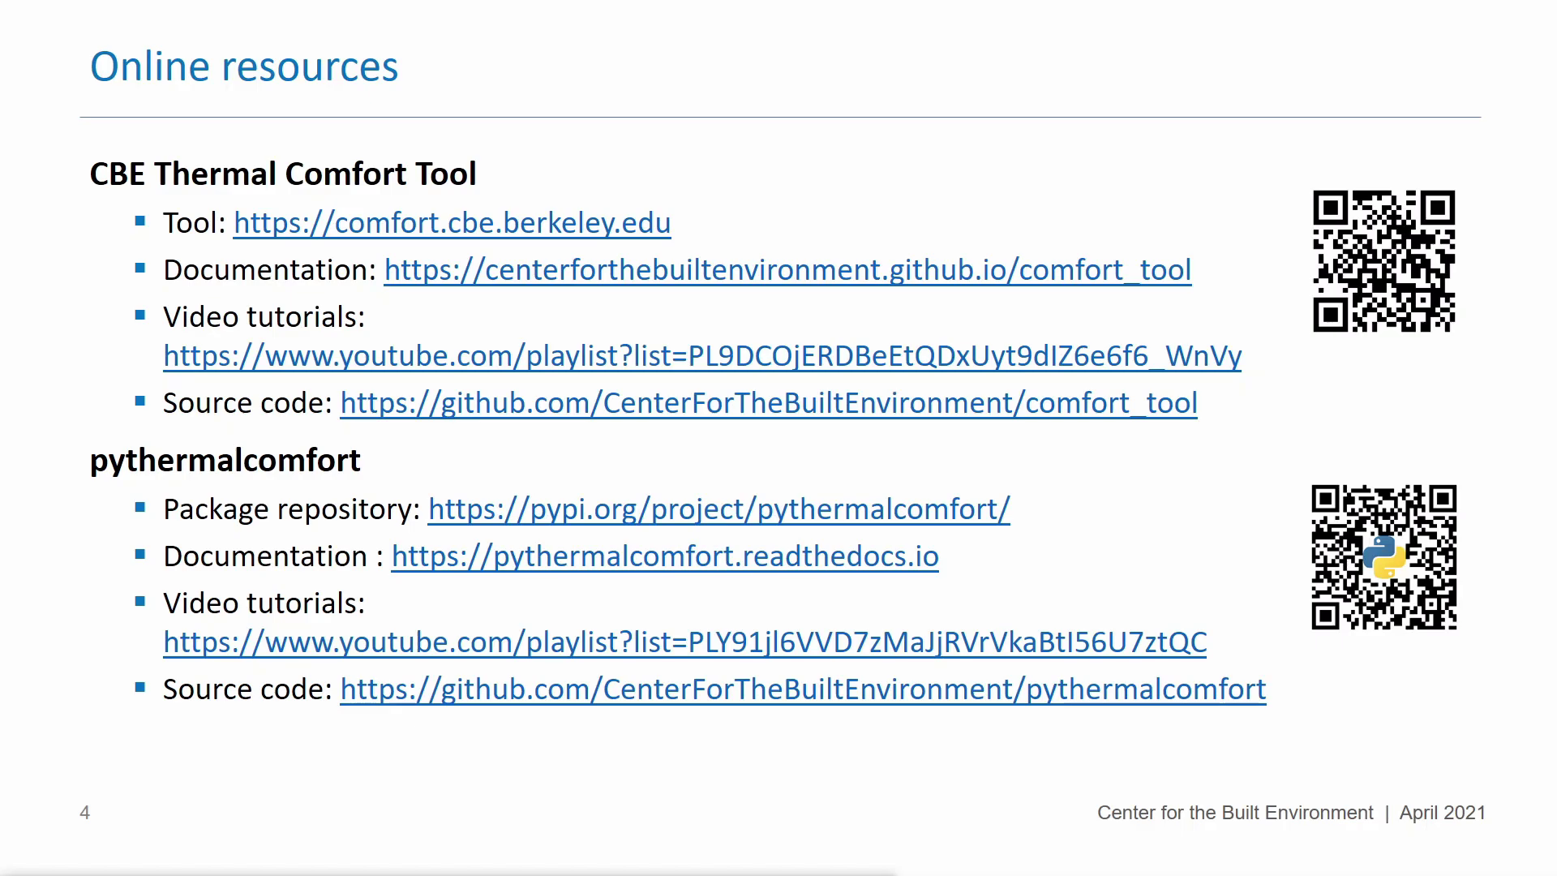
# Advance the presentation to the Q&A slide with presenter contacts and a LinkedIn QR code
pyautogui.press('Right')
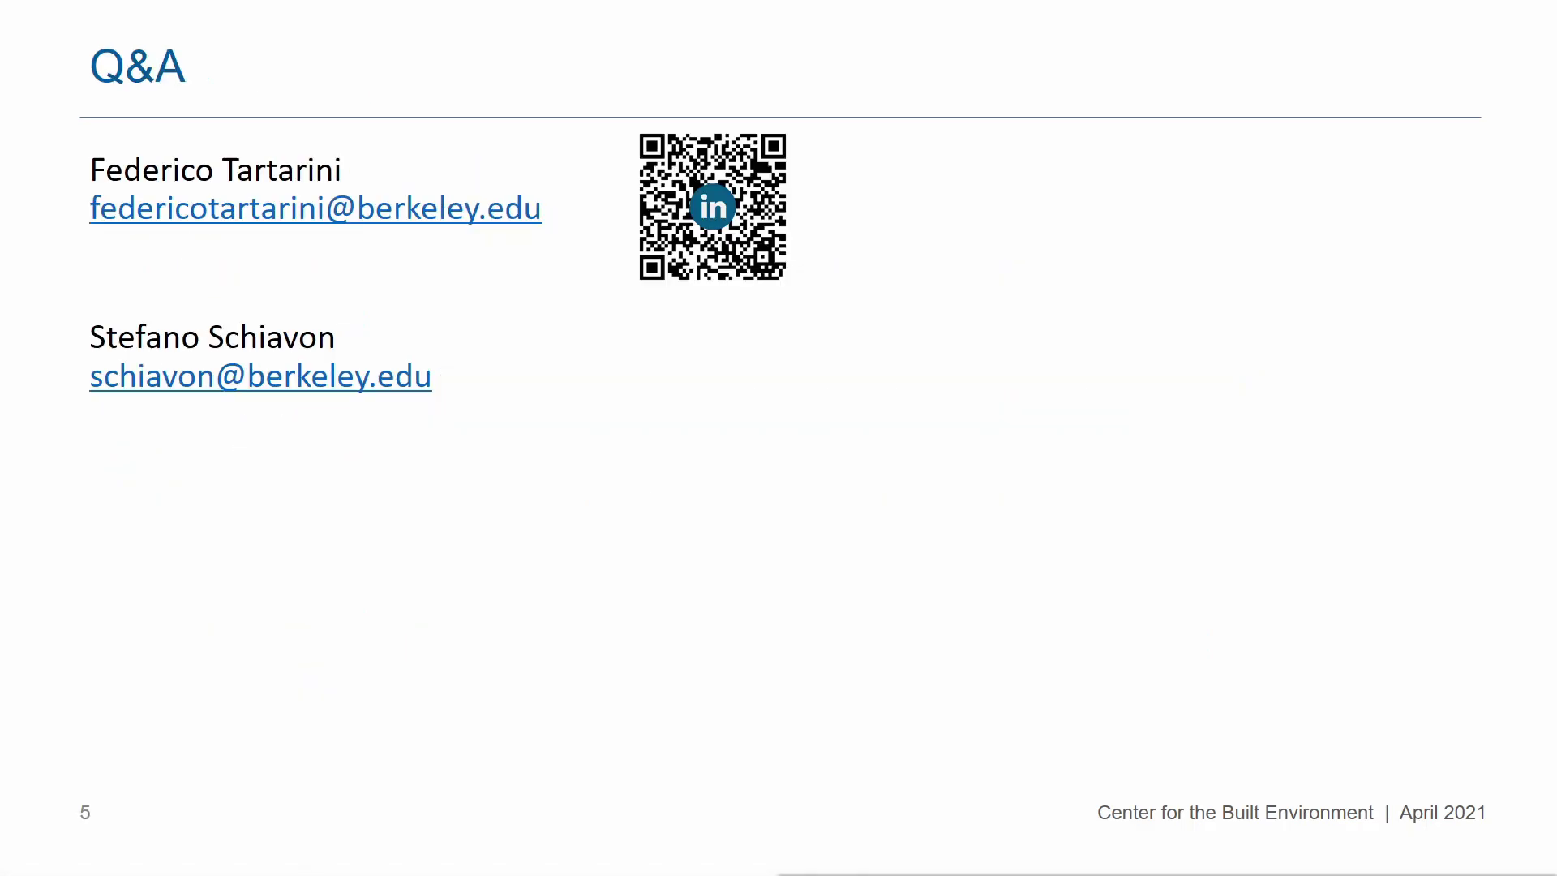